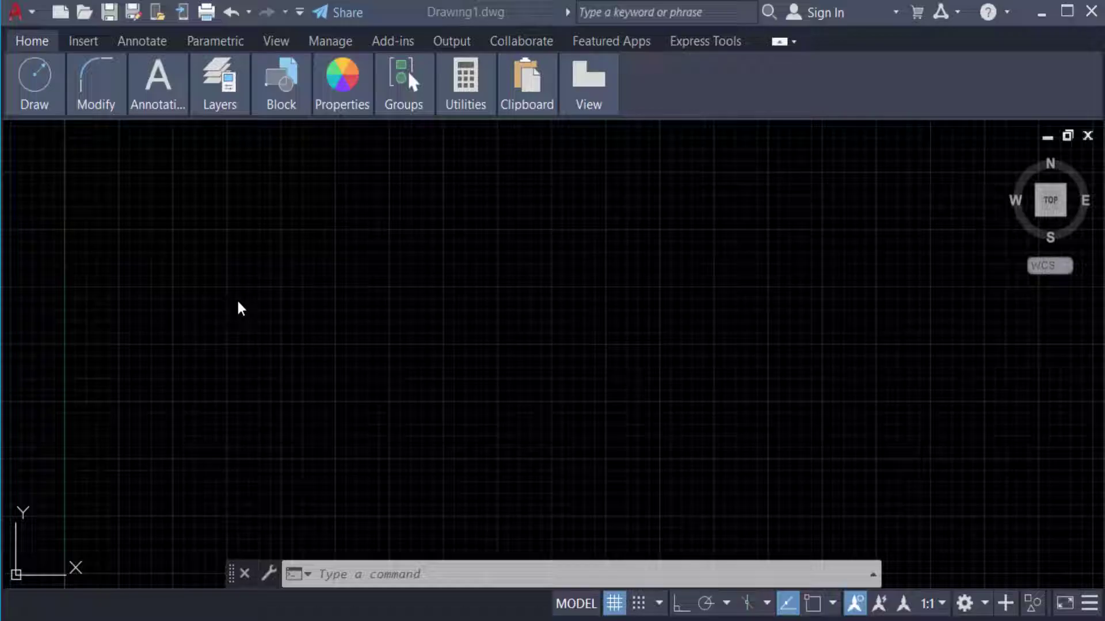
Start an image attachment and select the CamScanner scan from Downloads in thumbnail view.
left_click(87, 40)
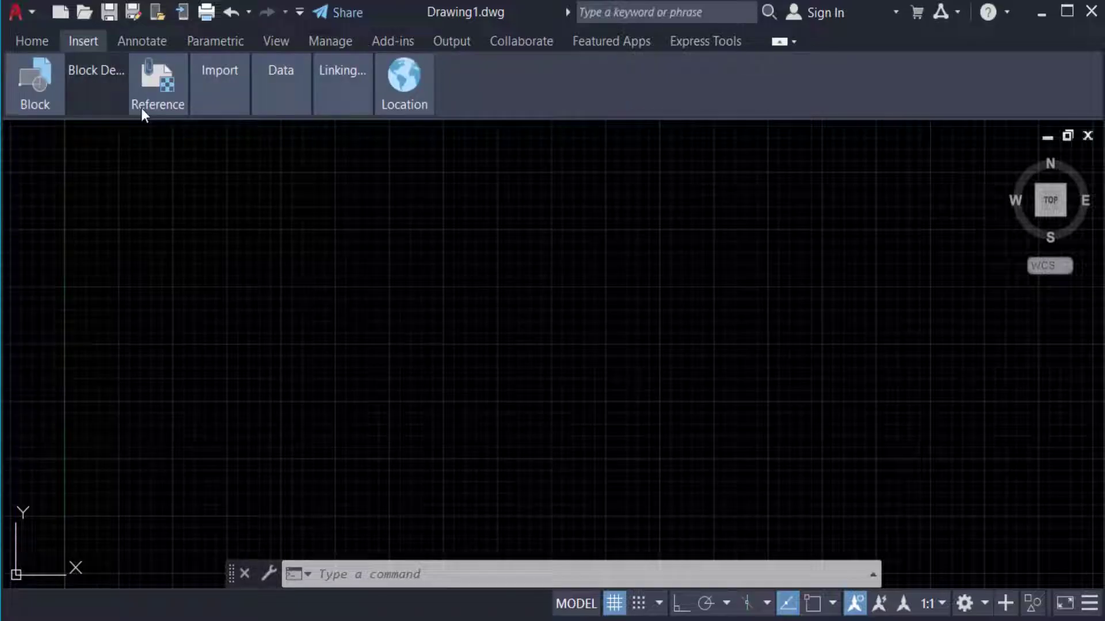
left_click(164, 95)
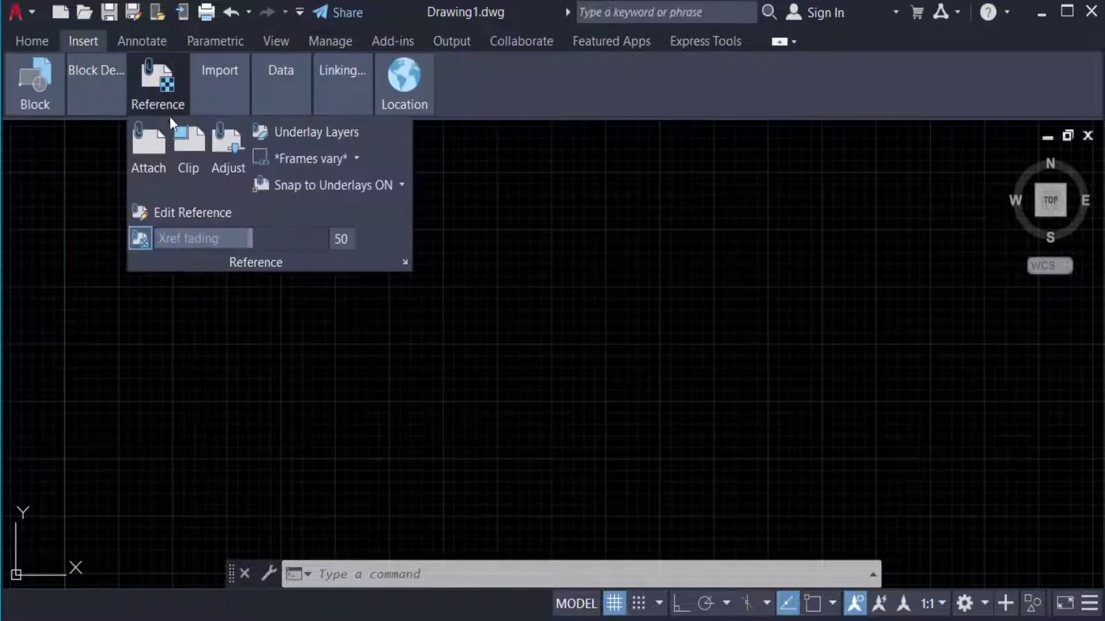
left_click(153, 158)
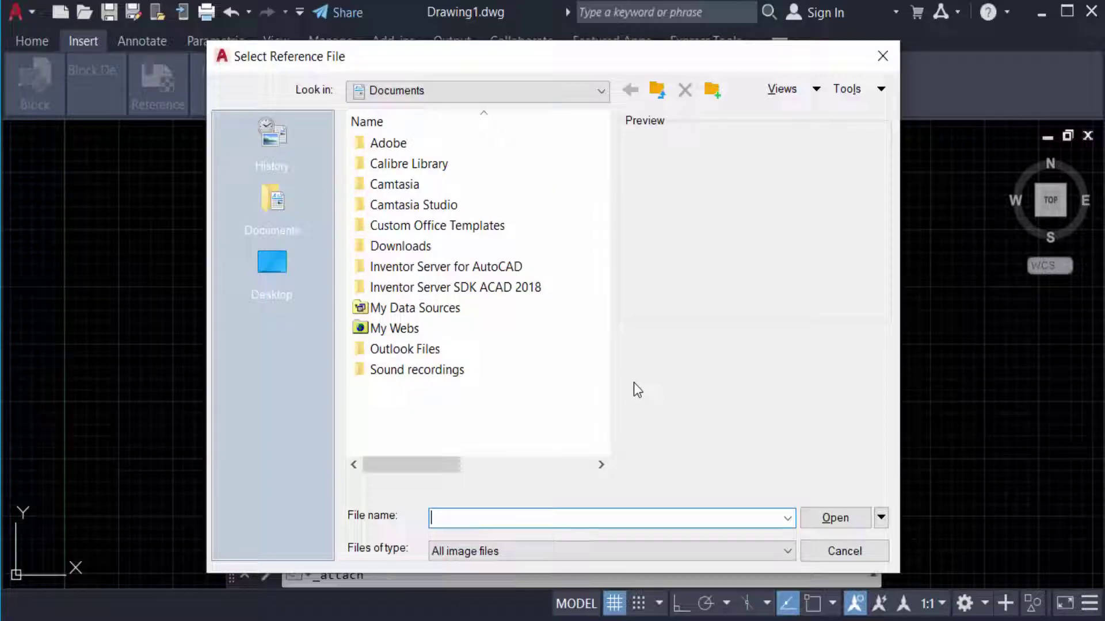
left_click(544, 91)
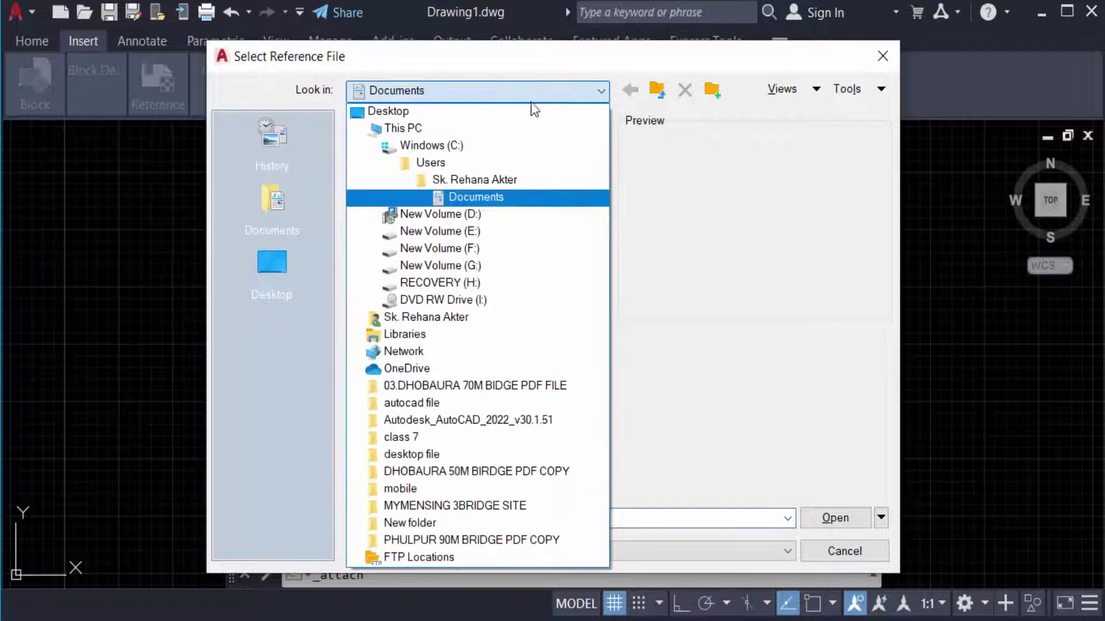
left_click(535, 126)
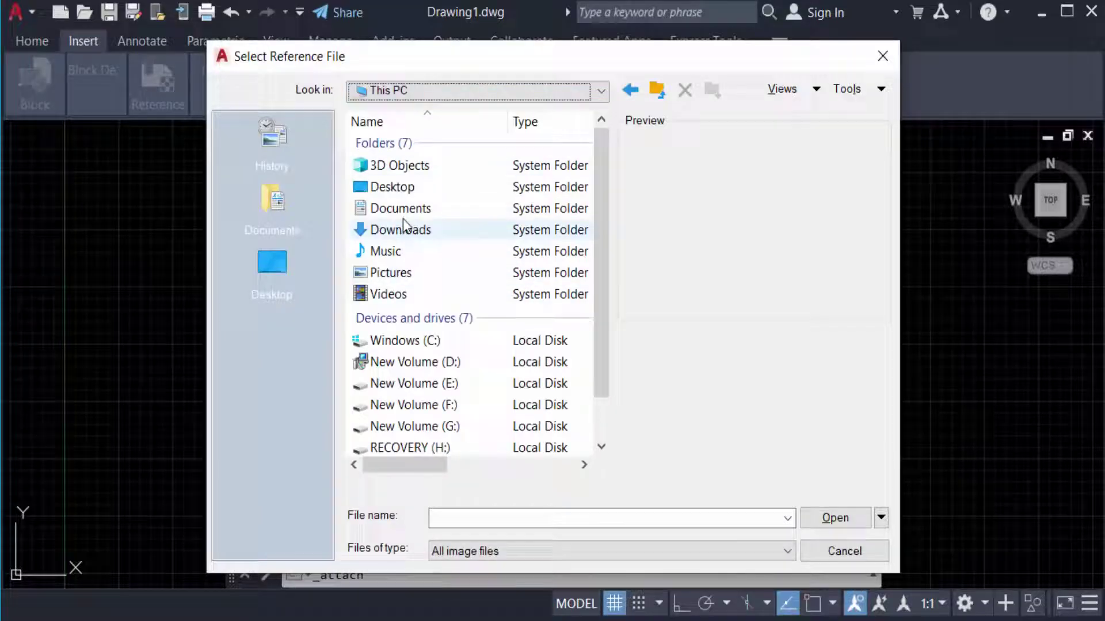
left_click(406, 230)
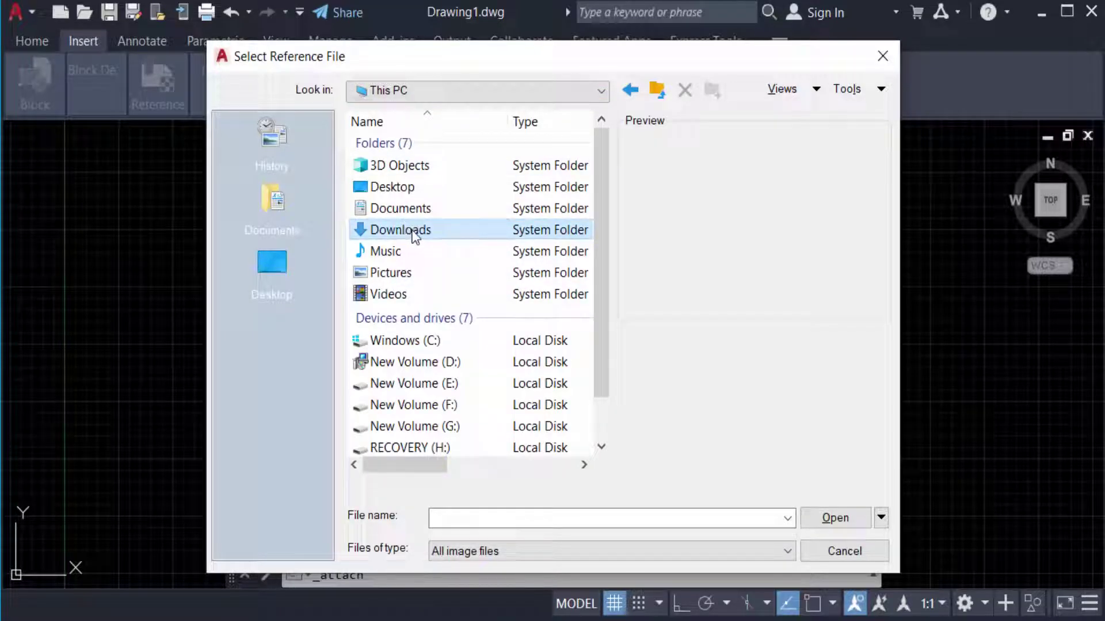
double_click(413, 231)
left_click(816, 89)
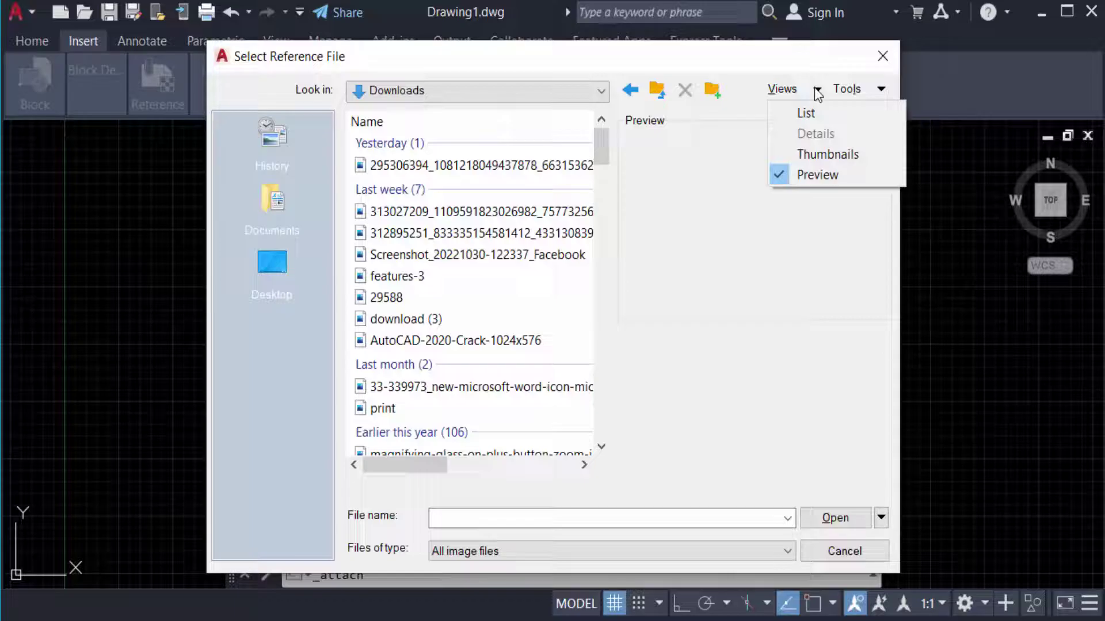
left_click(818, 155)
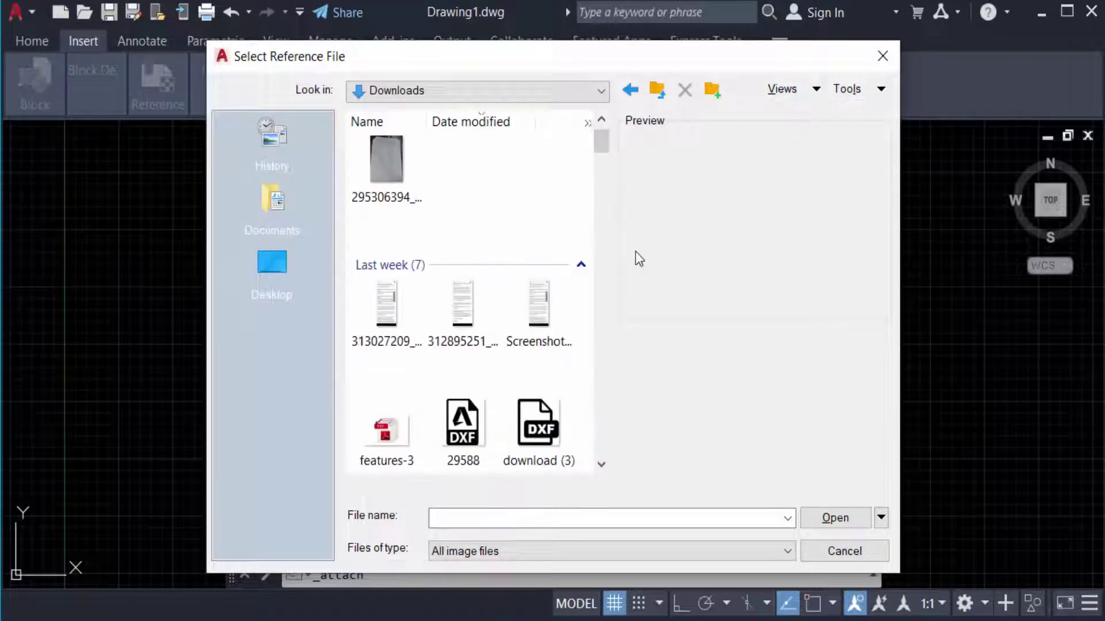
scroll(476, 299, "down", 3)
scroll(459, 316, "down", 3)
scroll(461, 320, "down", 3)
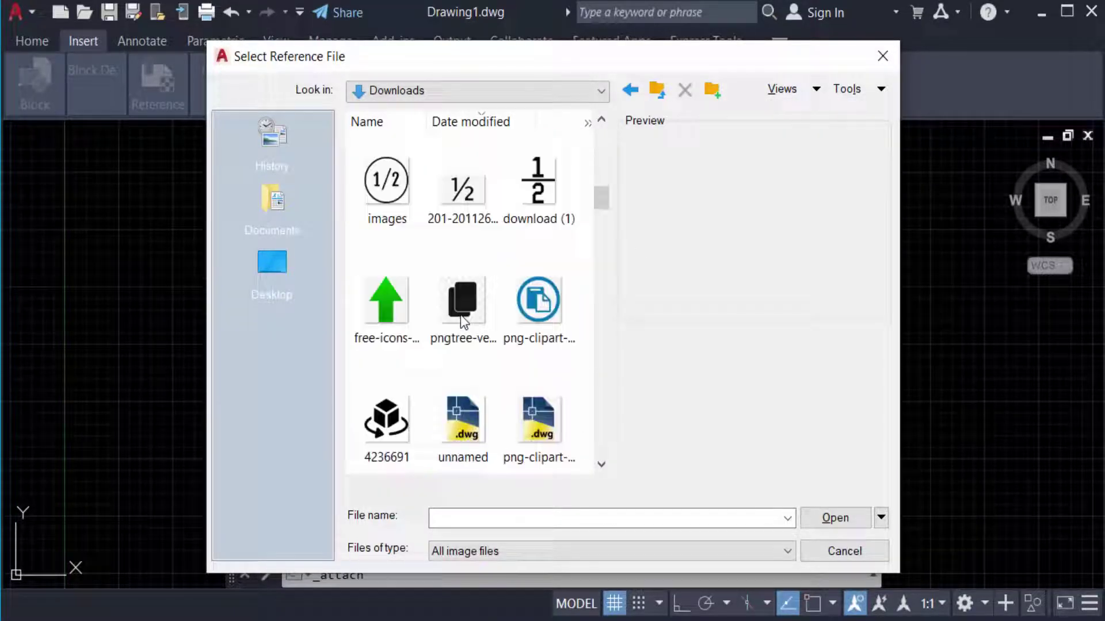
scroll(460, 324, "down", 3)
scroll(457, 327, "down", 5)
scroll(458, 331, "up", 2)
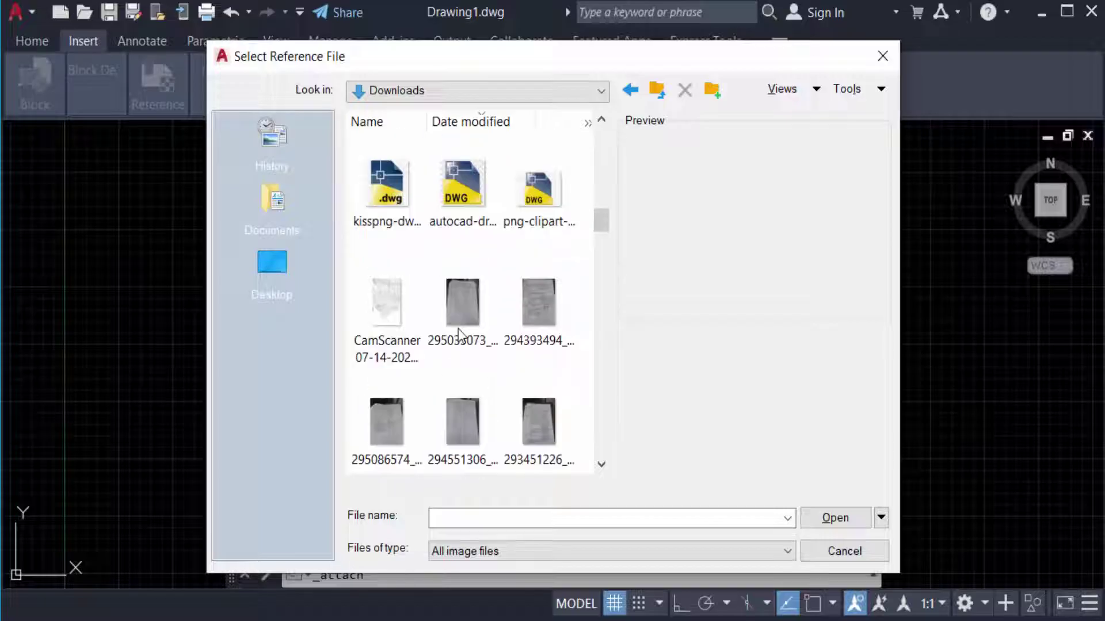
left_click(362, 298)
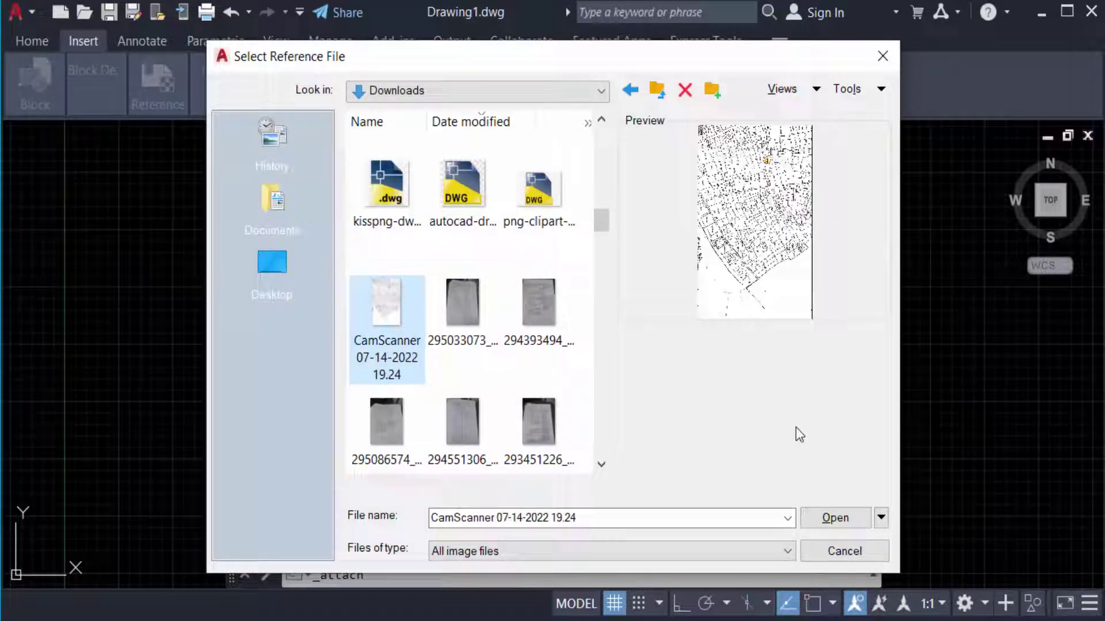
Open the scan in Attach Image with a fixed scale of 3960 instead of on-screen scaling.
left_click(832, 518)
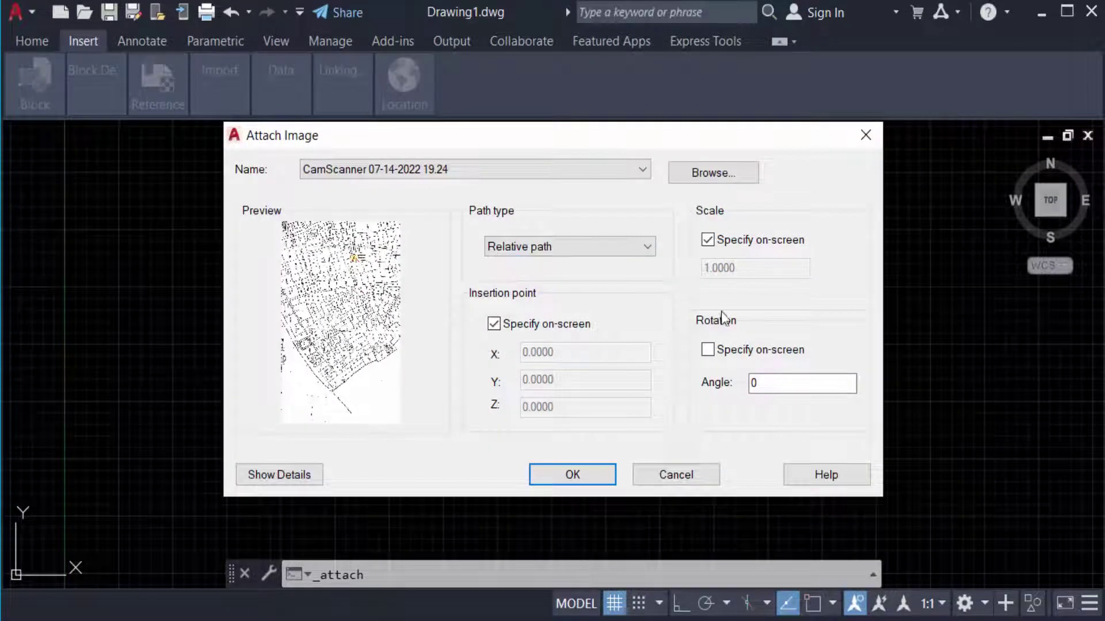
left_click(708, 241)
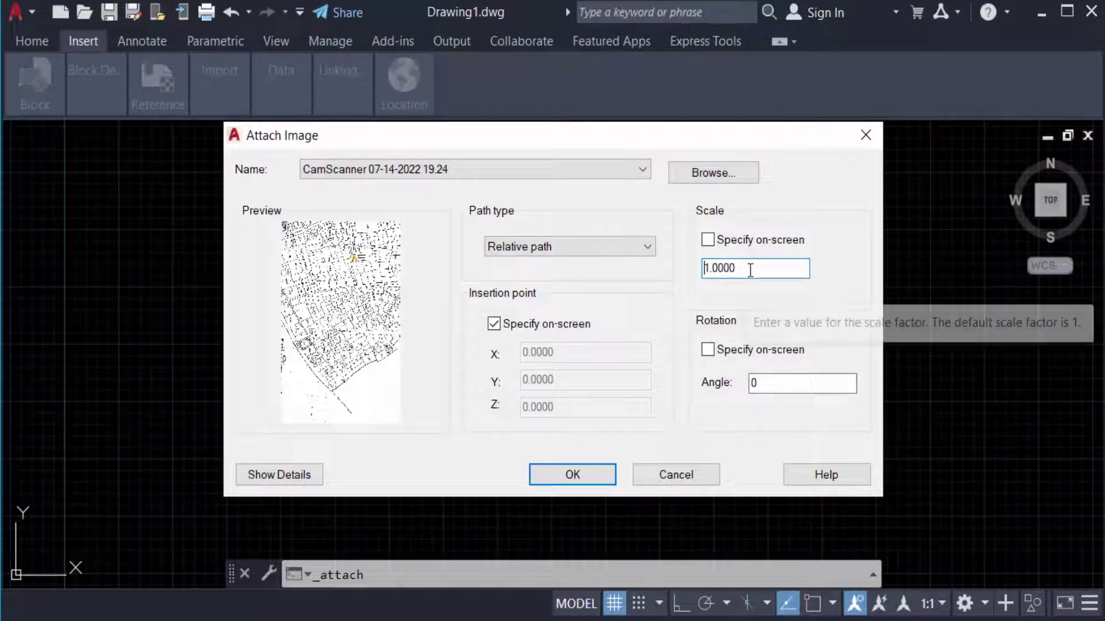
left_click_drag(751, 268, 678, 269)
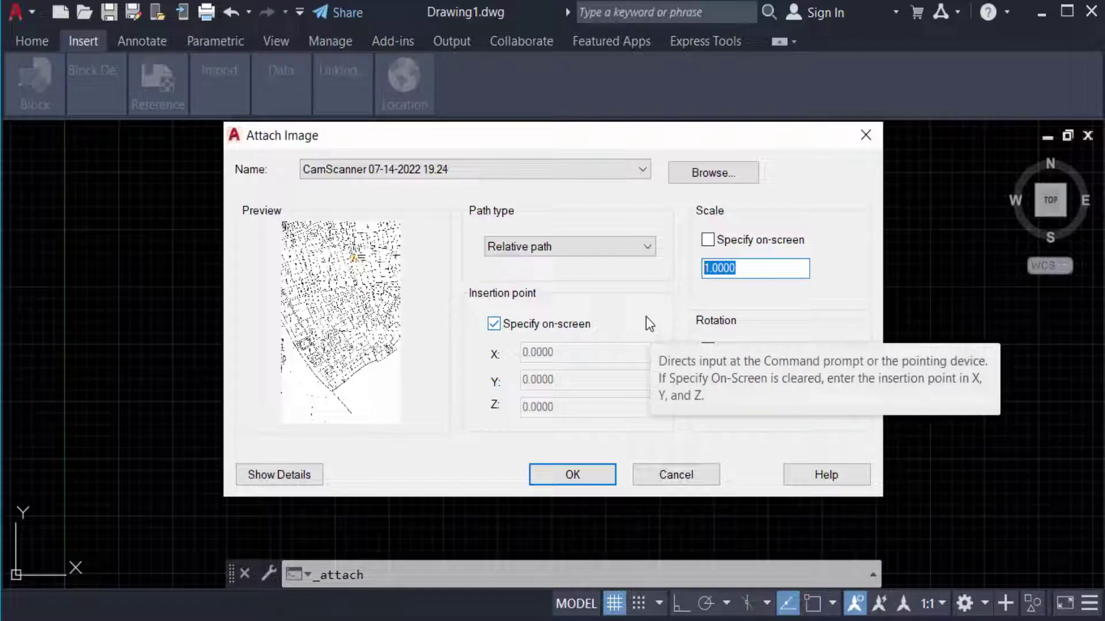
type("396")
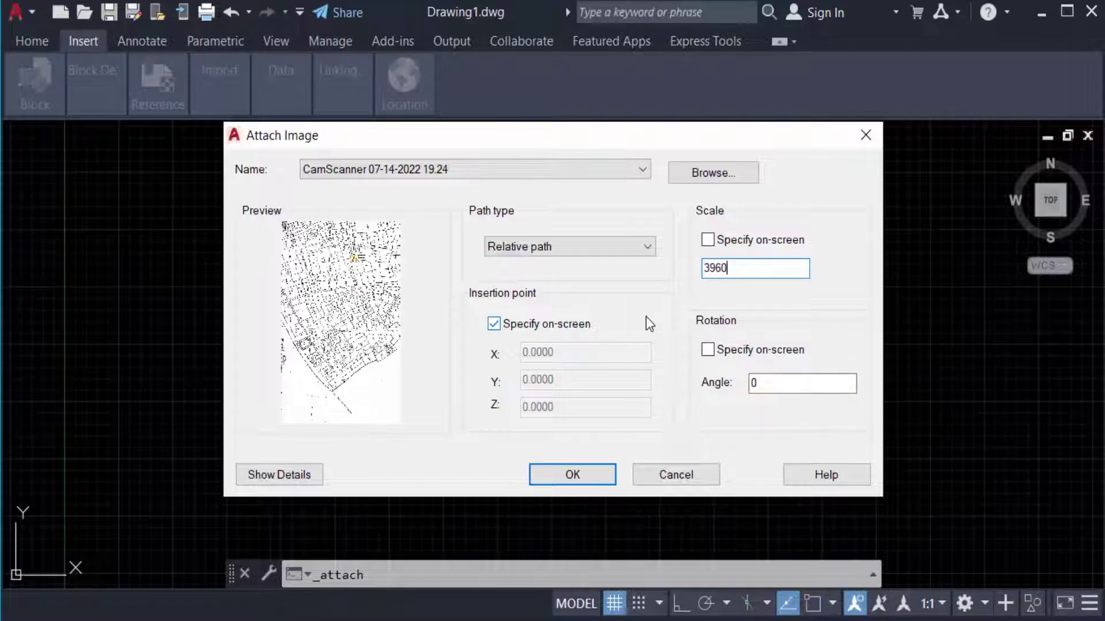
type("0")
left_click(582, 477)
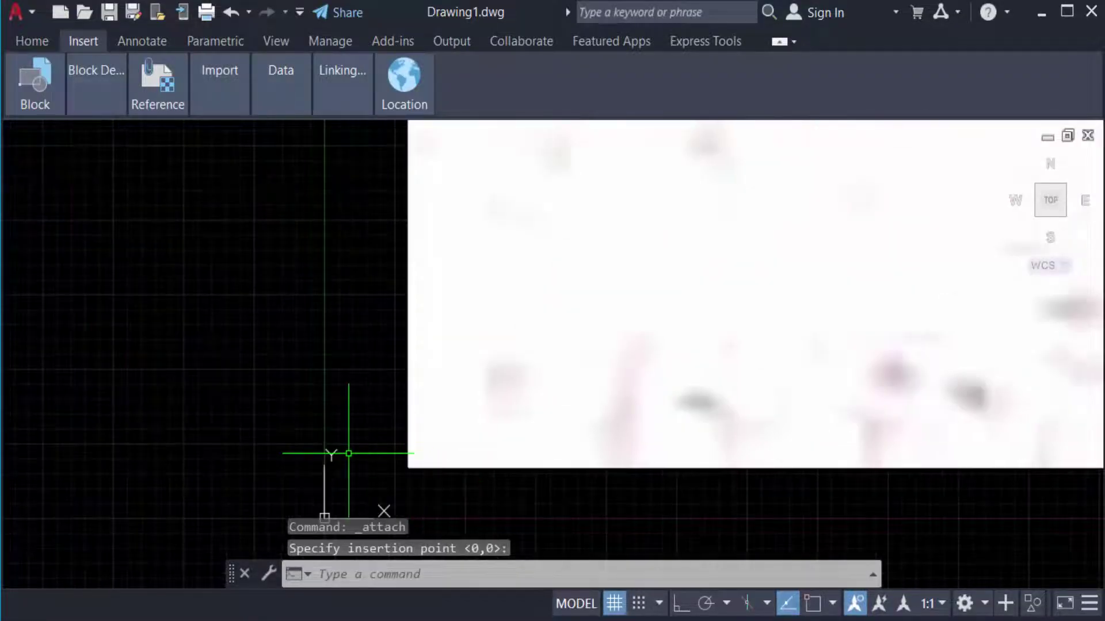
Place the scanned map at an insertion point, then cancel the command and return to Home.
left_click(349, 453)
scroll(363, 398, "down", 5)
scroll(388, 375, "up", 4)
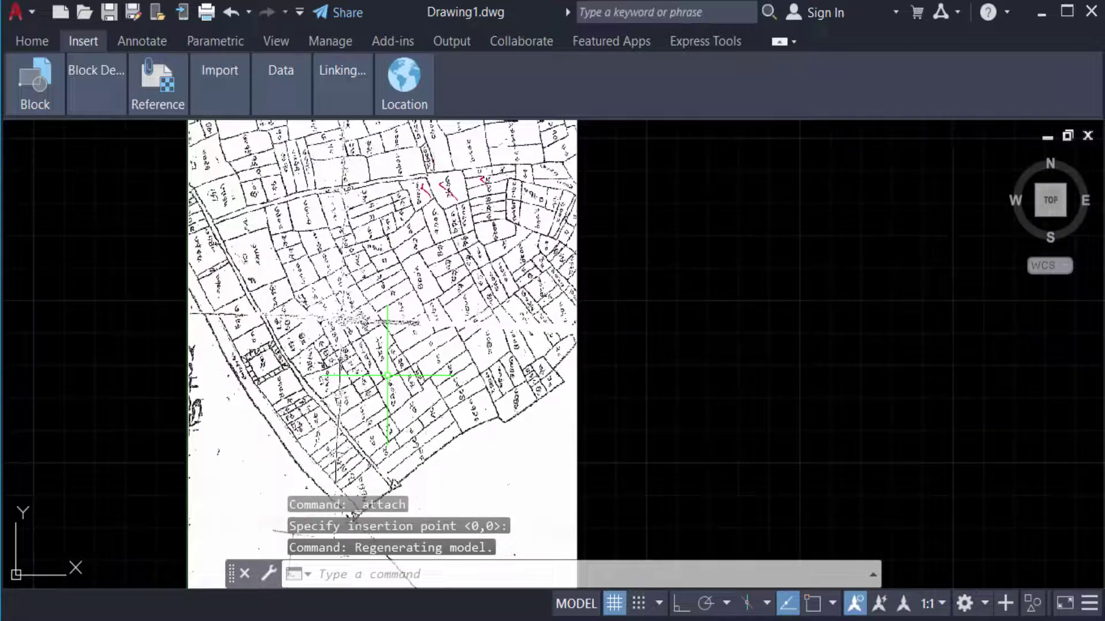
scroll(388, 375, "up", 4)
scroll(666, 334, "down", 3)
scroll(567, 321, "up", 3)
key("Escape")
key("Escape")
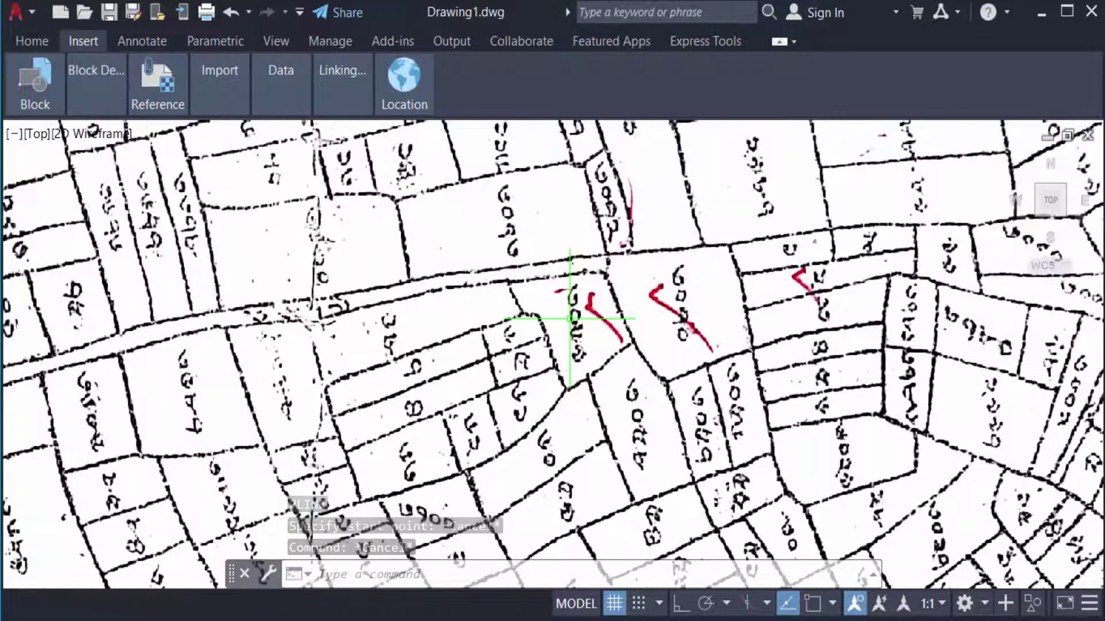
scroll(571, 318, "down", 4)
scroll(573, 319, "up", 2)
scroll(580, 319, "up", 2)
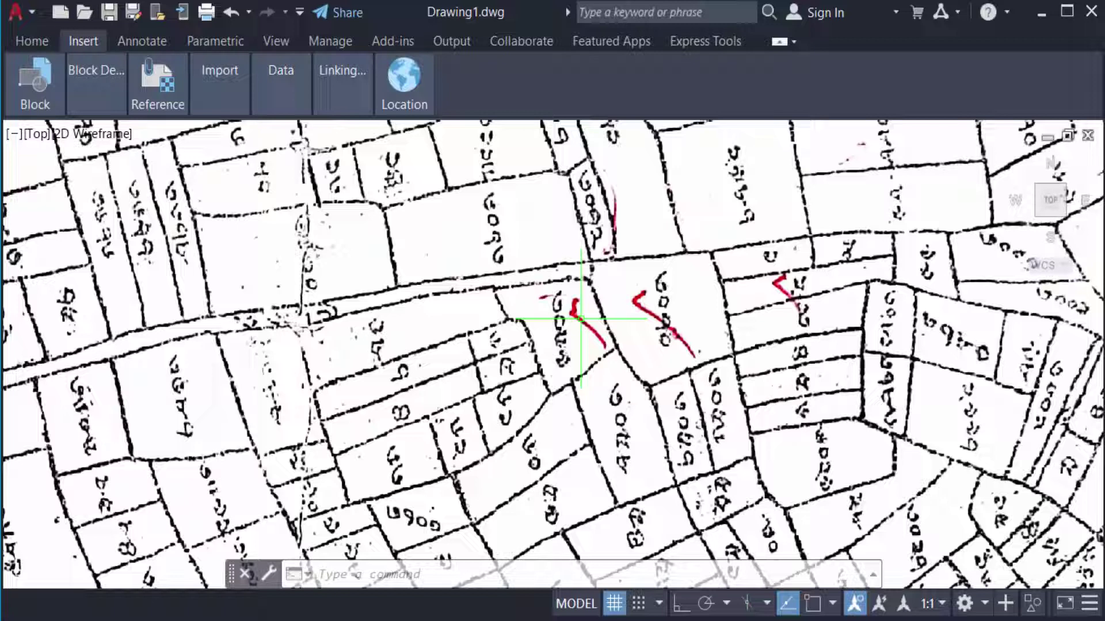
scroll(580, 318, "up", 2)
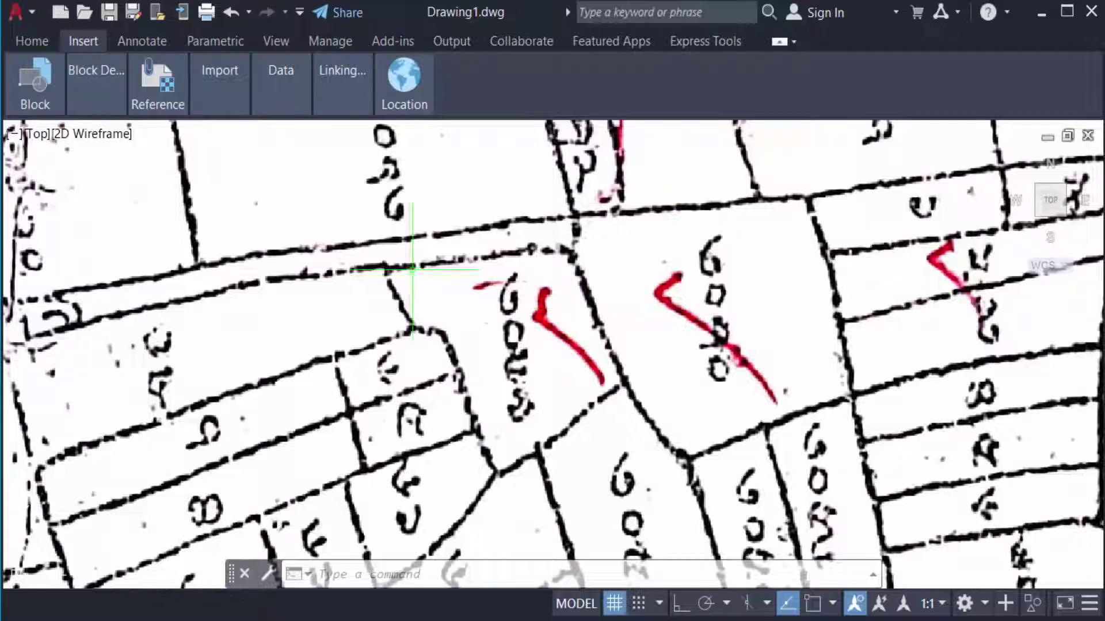
left_click(30, 40)
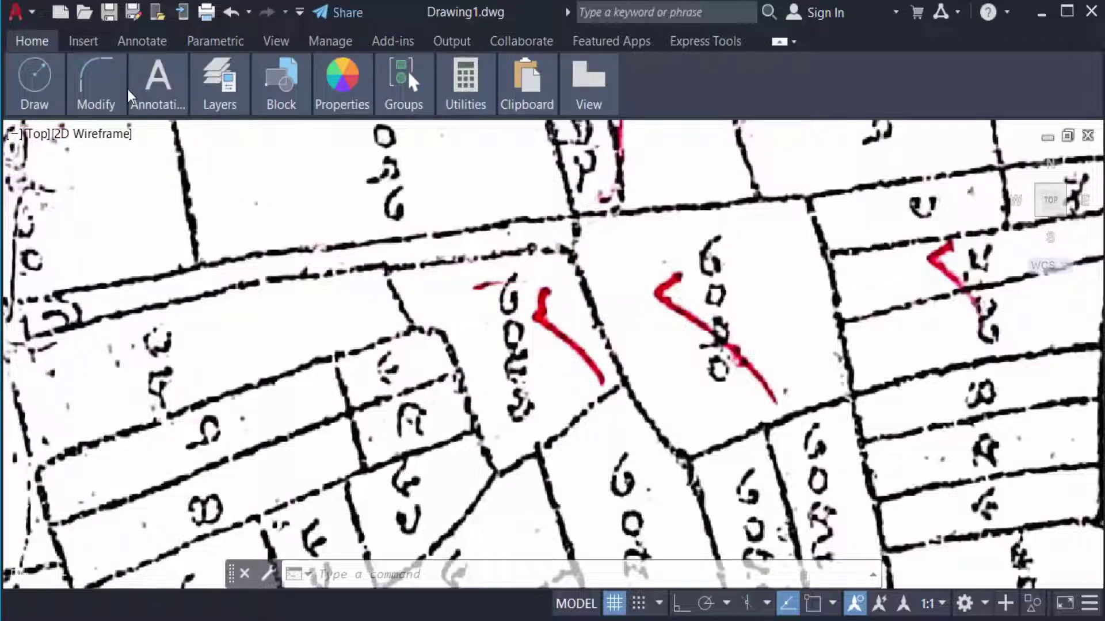
Create a layer named 'mouza line' with red colour 10 and 0.40 mm lineweight.
left_click(215, 89)
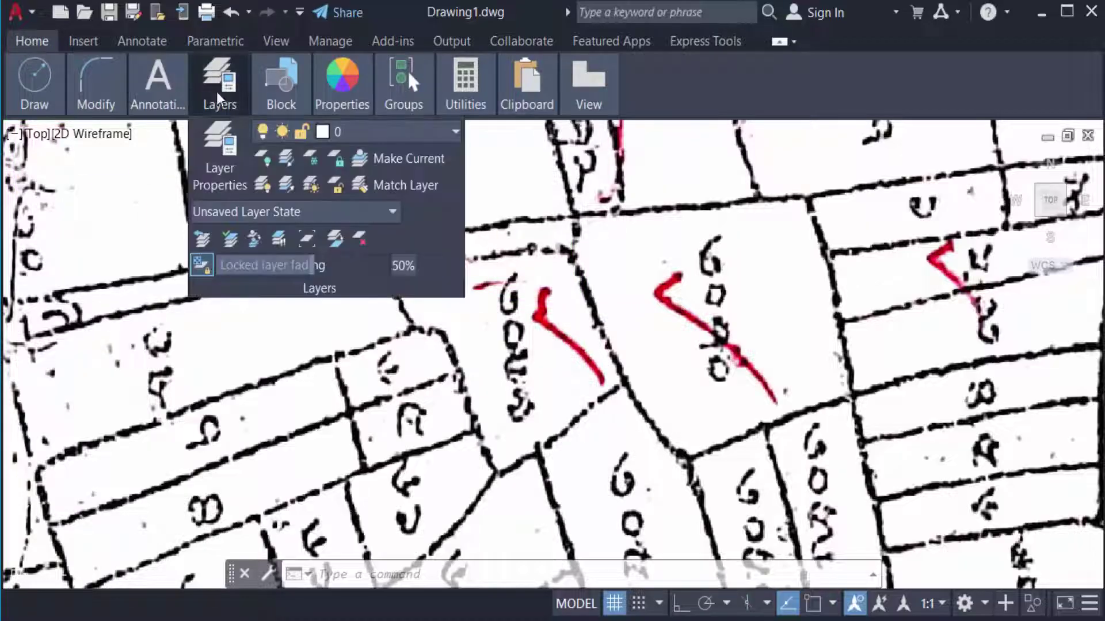
left_click(227, 169)
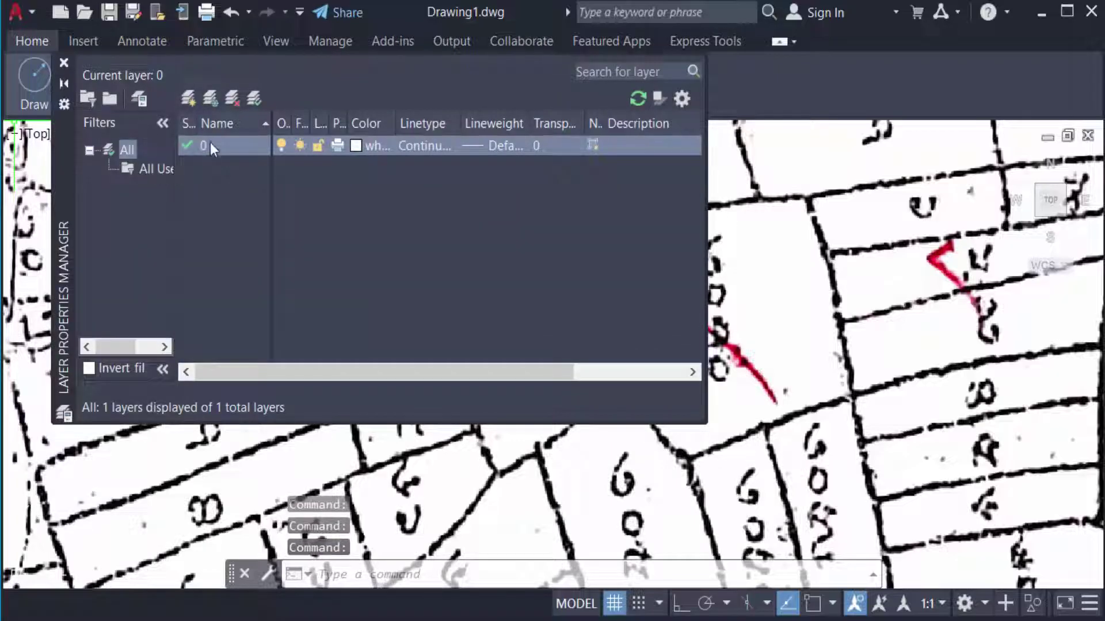
left_click(189, 99)
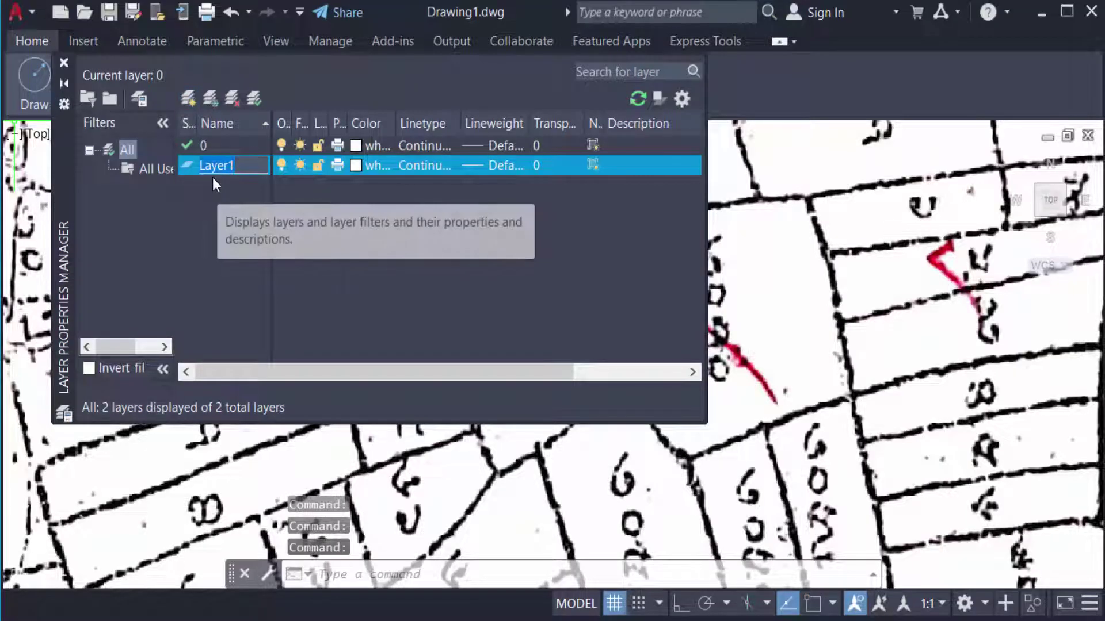
type("m")
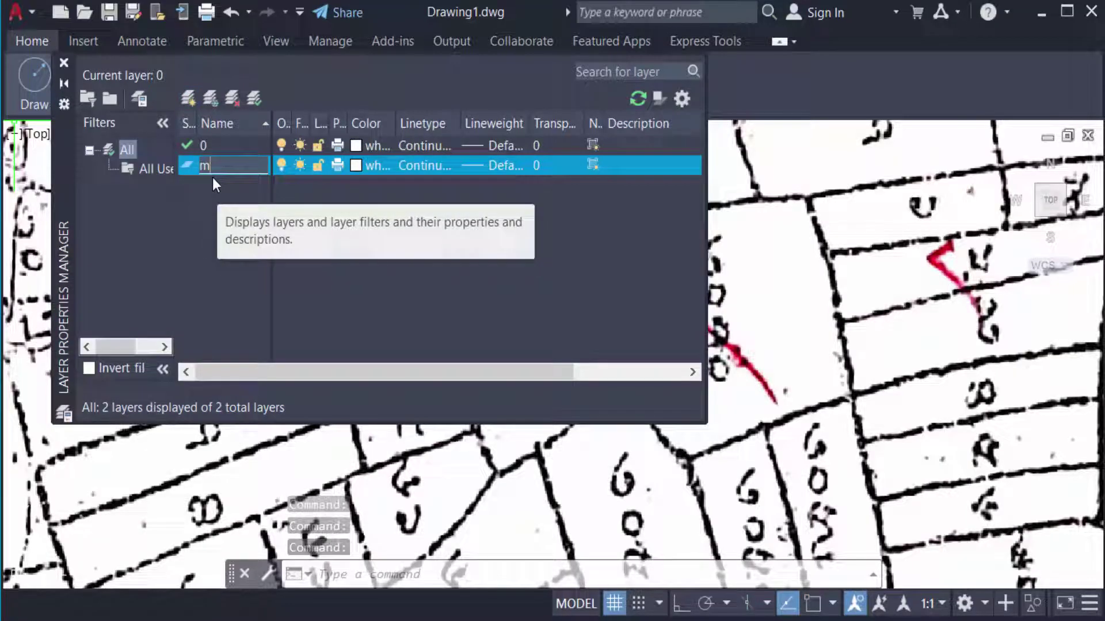
type("ouza")
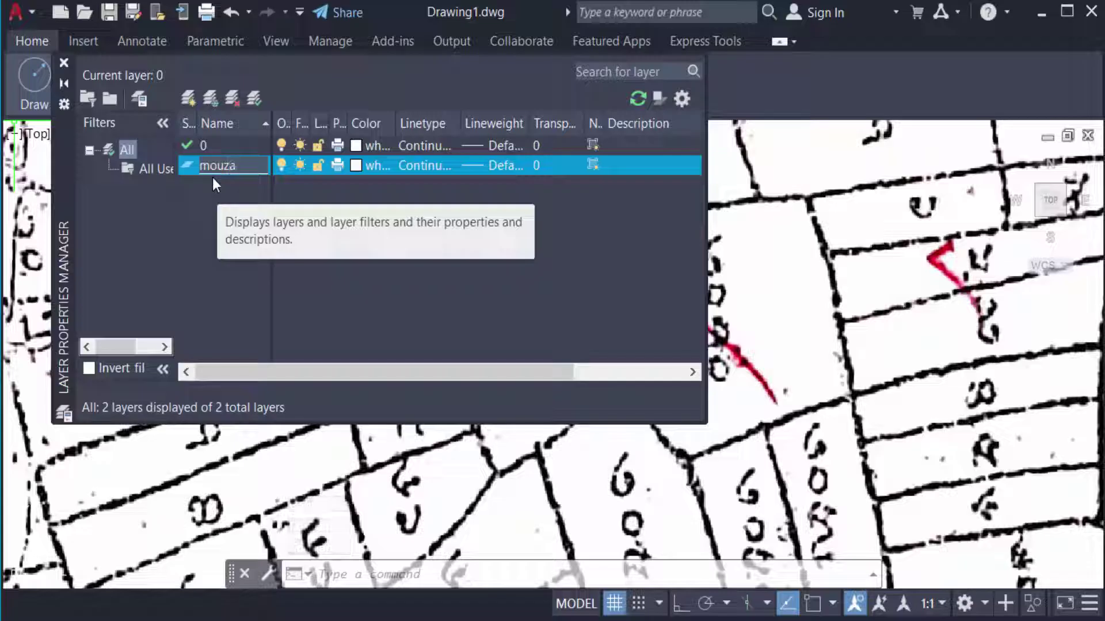
type(" lin")
type("e")
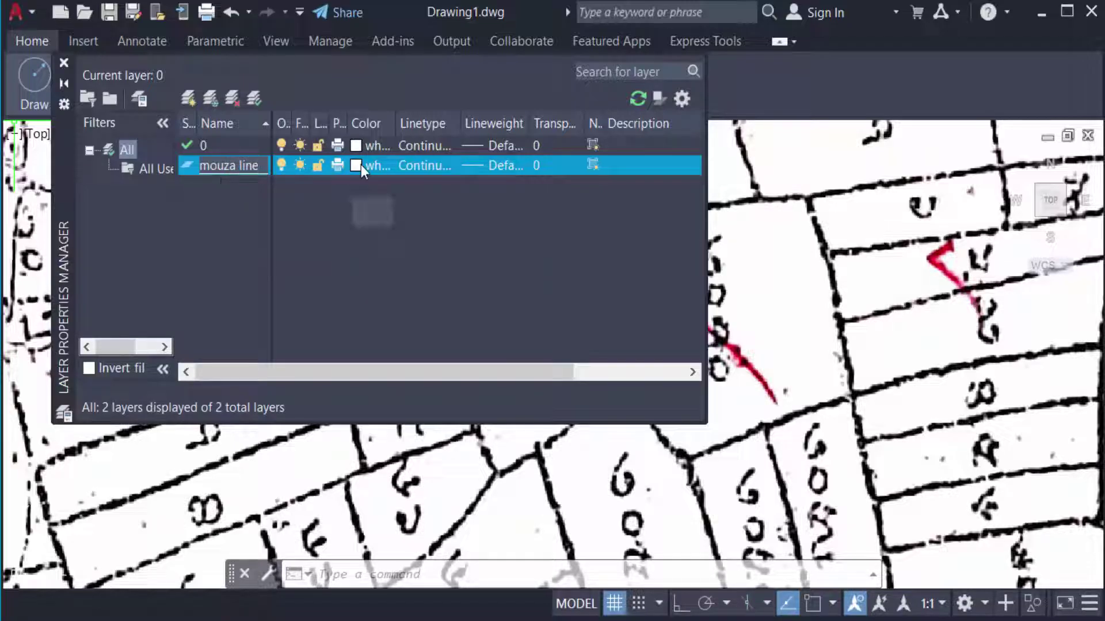
key("Return")
left_click(360, 171)
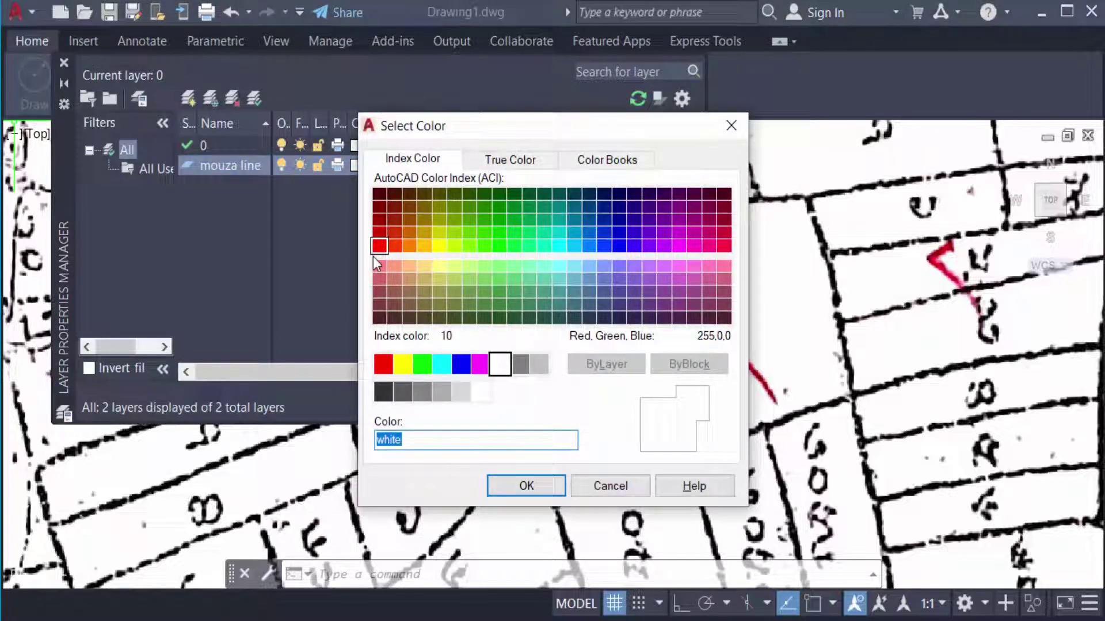
left_click(380, 246)
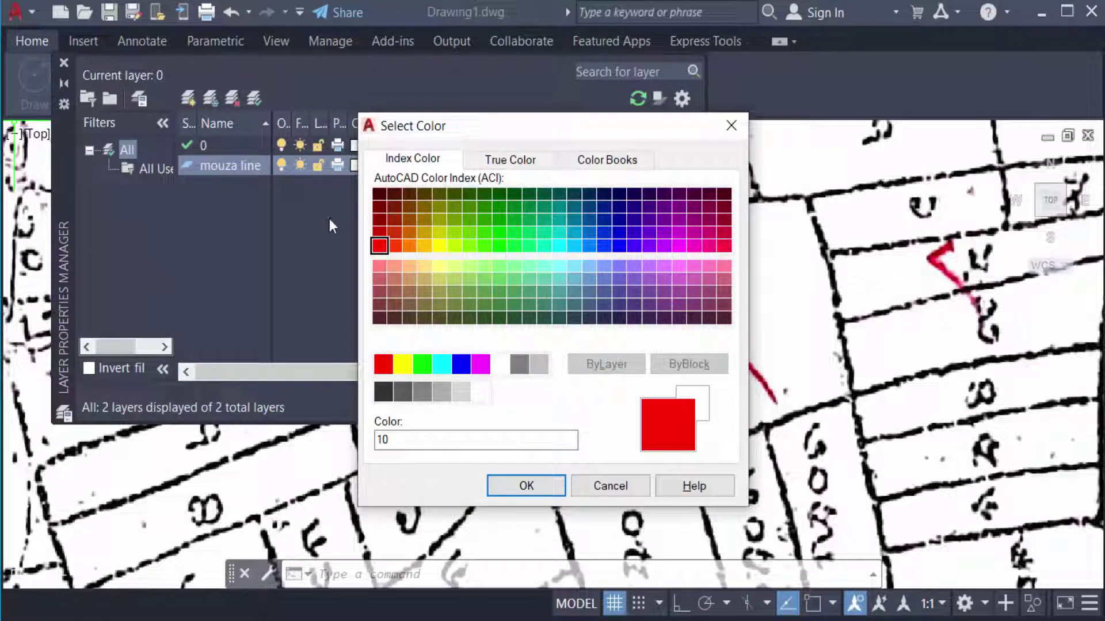
left_click(524, 486)
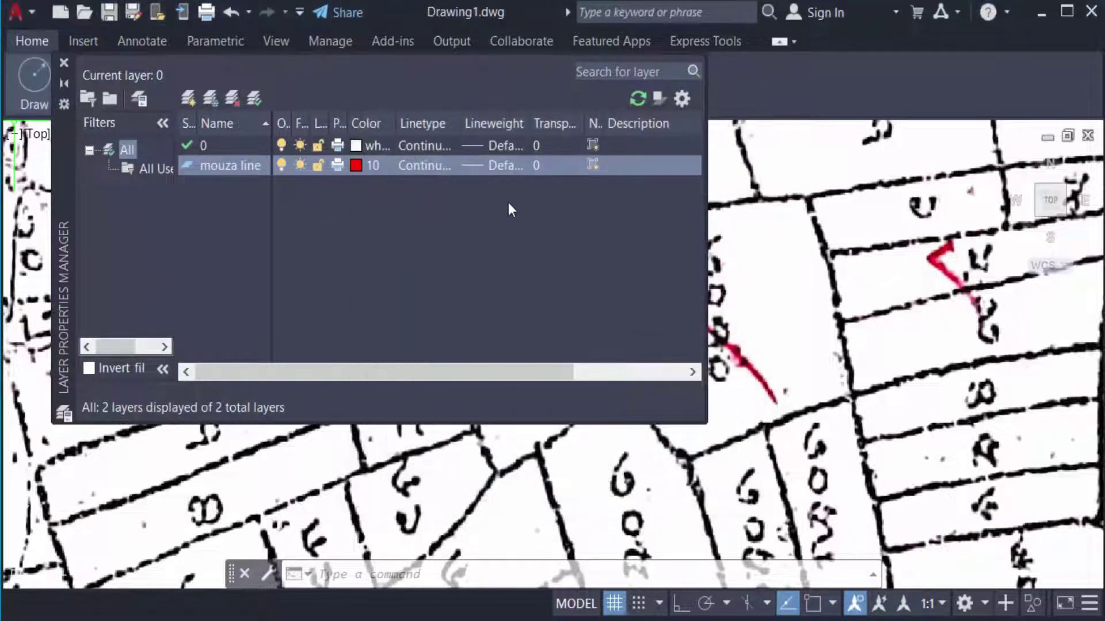
left_click(484, 161)
scroll(512, 310, "down", 1)
scroll(512, 310, "down", 2)
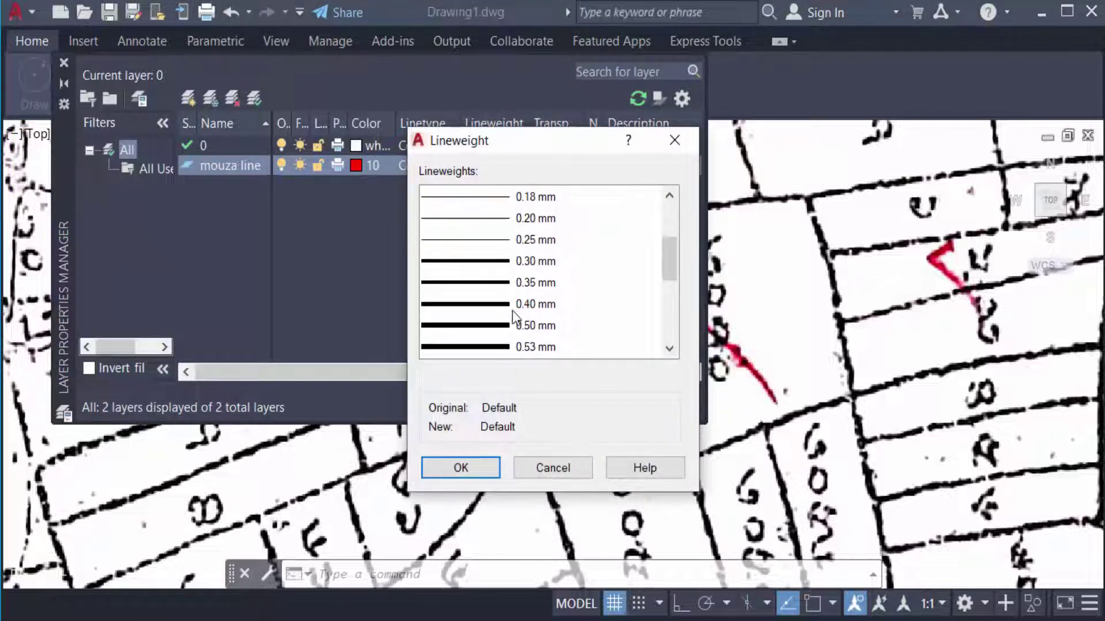
left_click(476, 306)
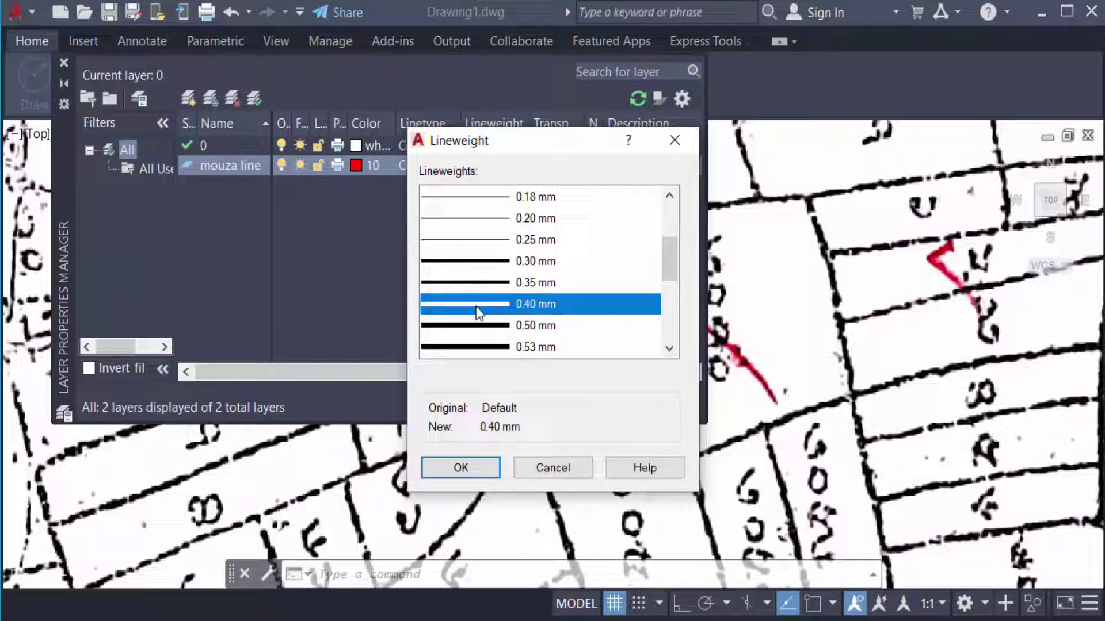
left_click(466, 467)
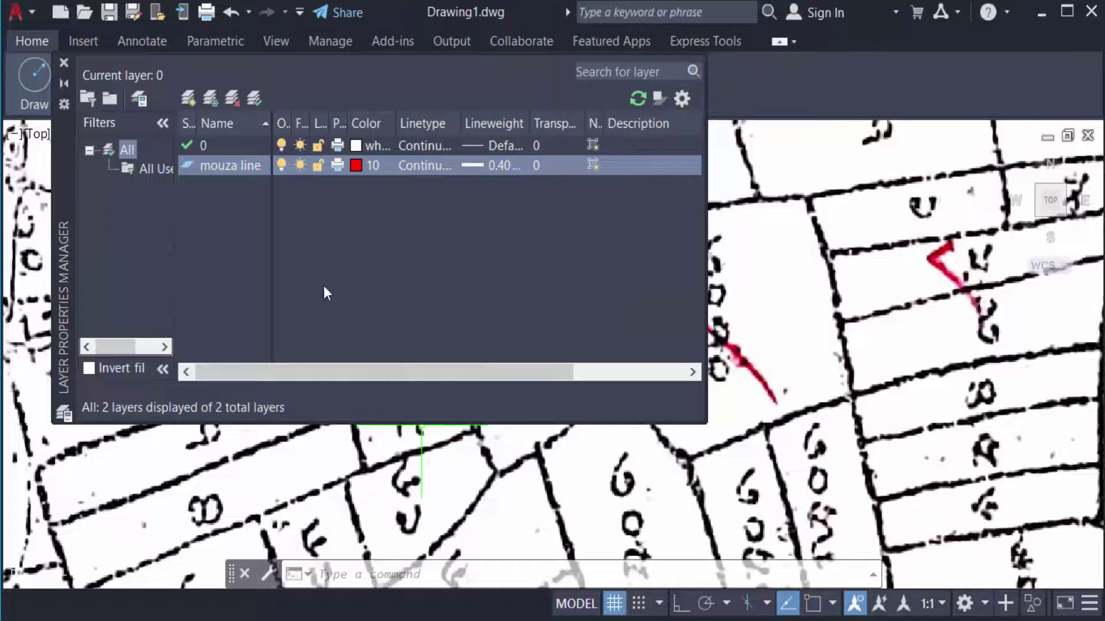
Make mouza line the current layer from the Layers panel dropdown.
left_click(64, 62)
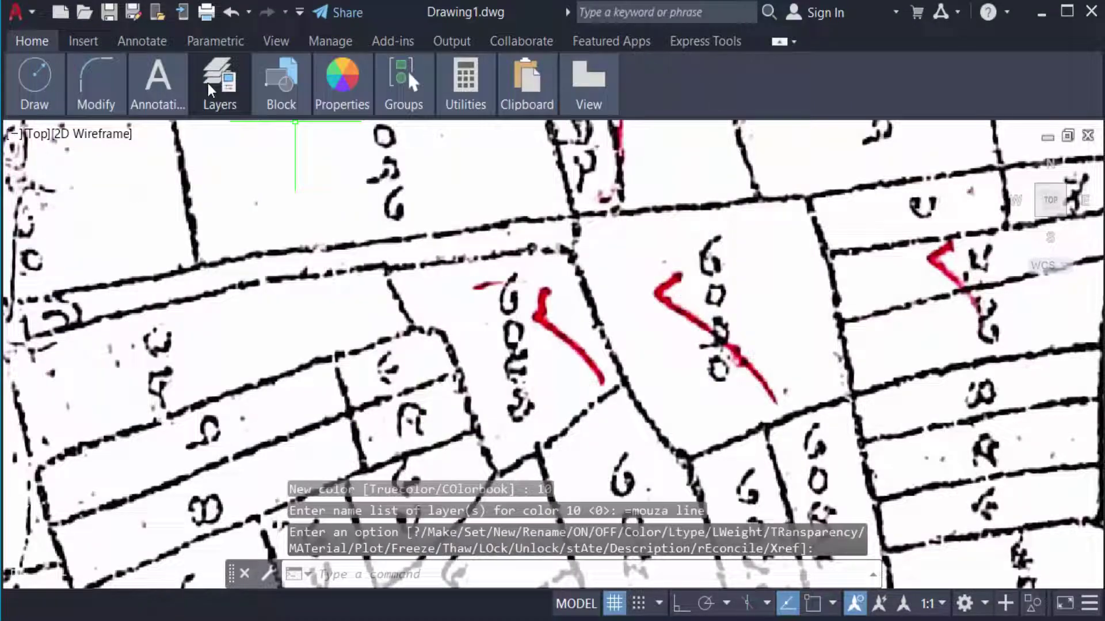
left_click(340, 134)
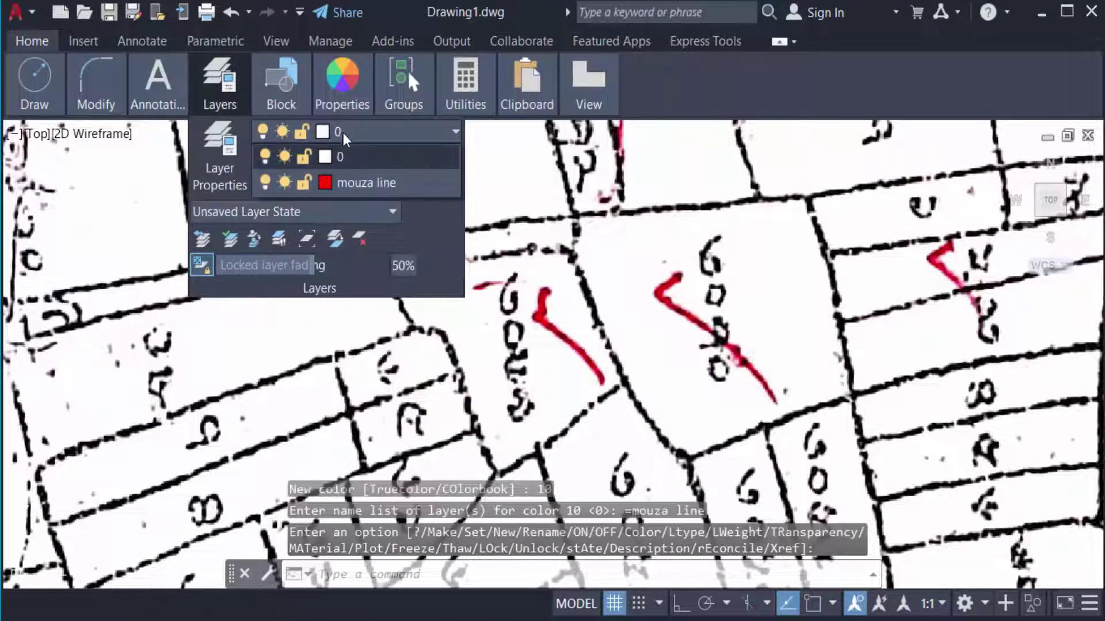
left_click(341, 182)
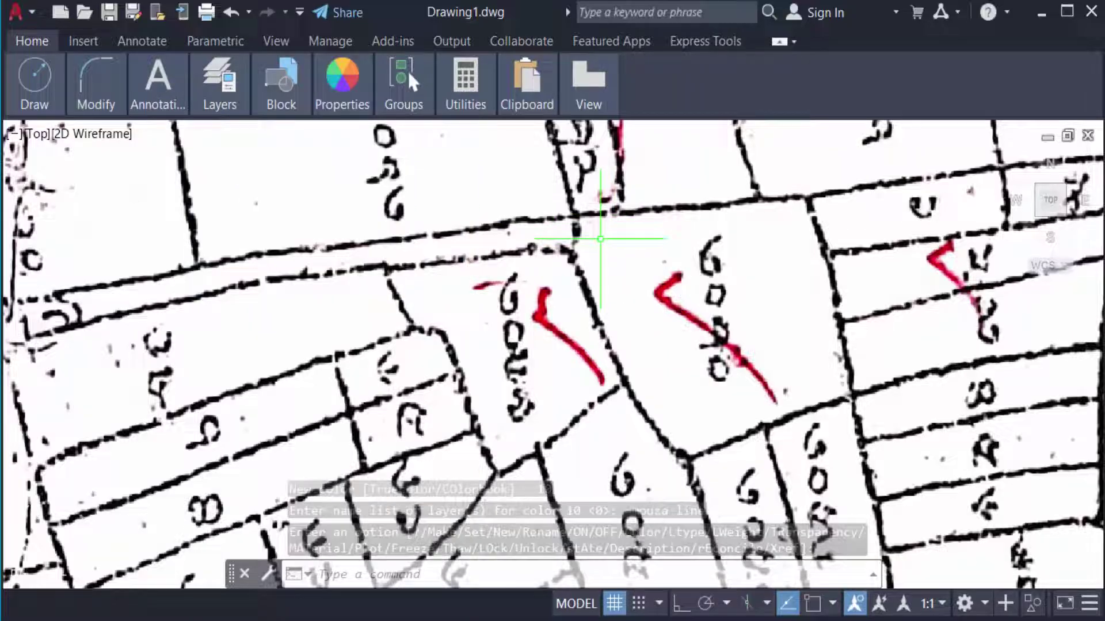
scroll(599, 234, "up", 2)
scroll(519, 237, "down", 3)
scroll(417, 258, "up", 3)
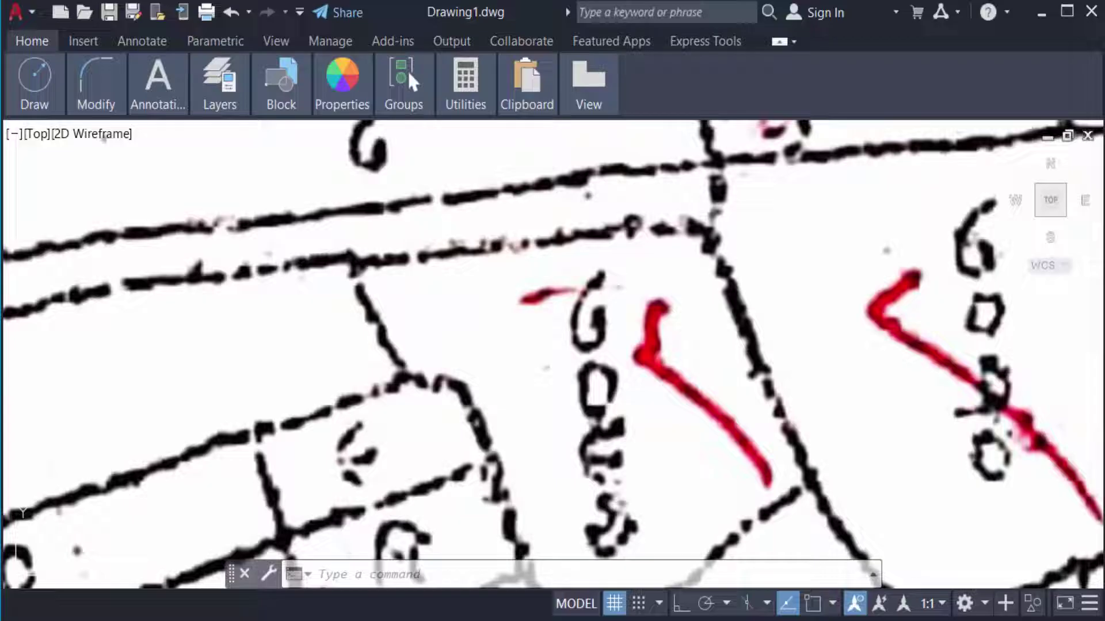
Start a polyline along the upper plot boundary, with an arc at the rounded corner.
key("Escape")
key("Escape")
type("P")
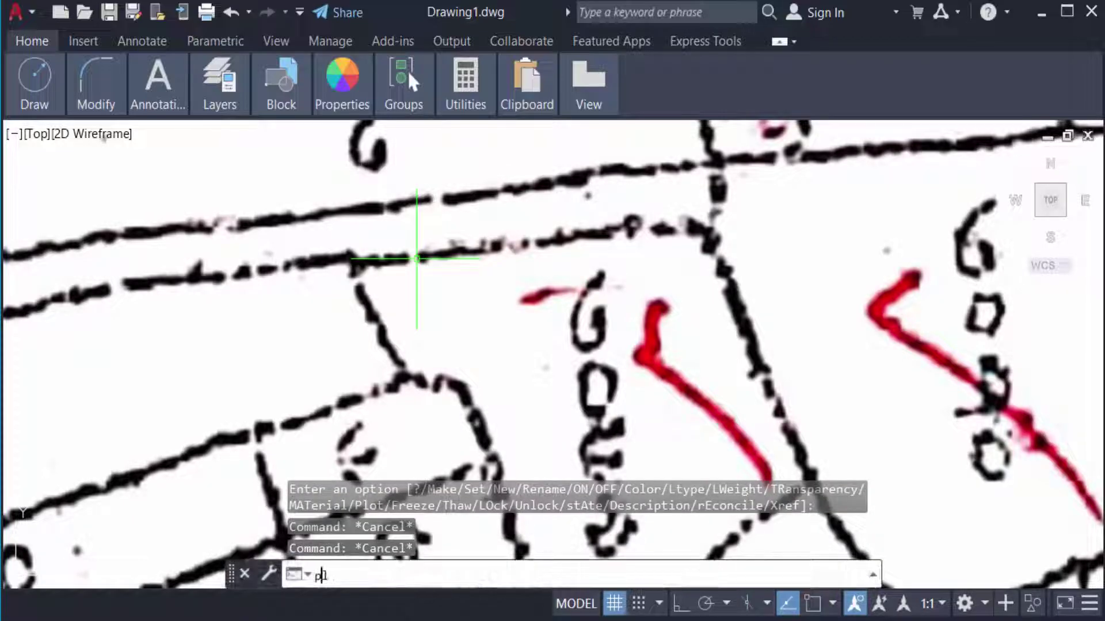
type("L")
key("Return")
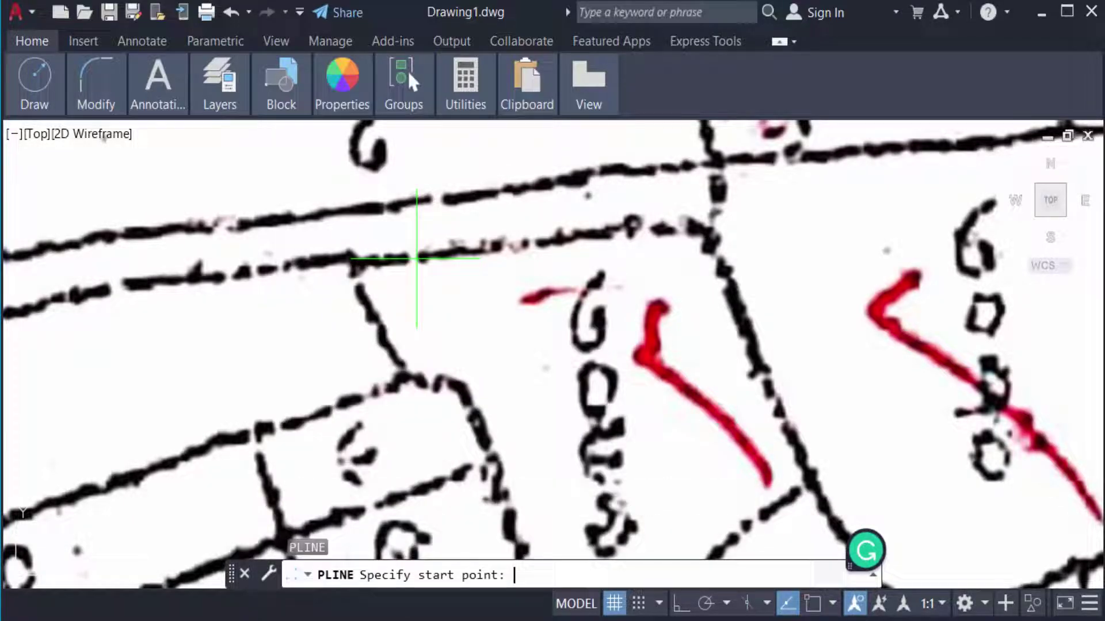
scroll(400, 279, "down", 2)
scroll(383, 276, "up", 3)
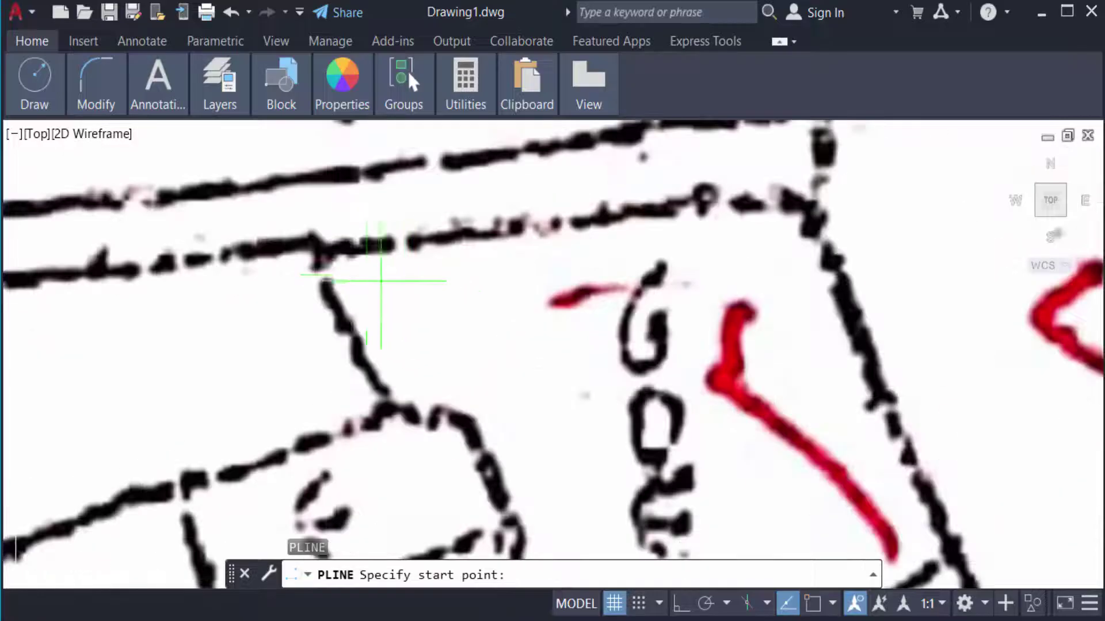
left_click(323, 253)
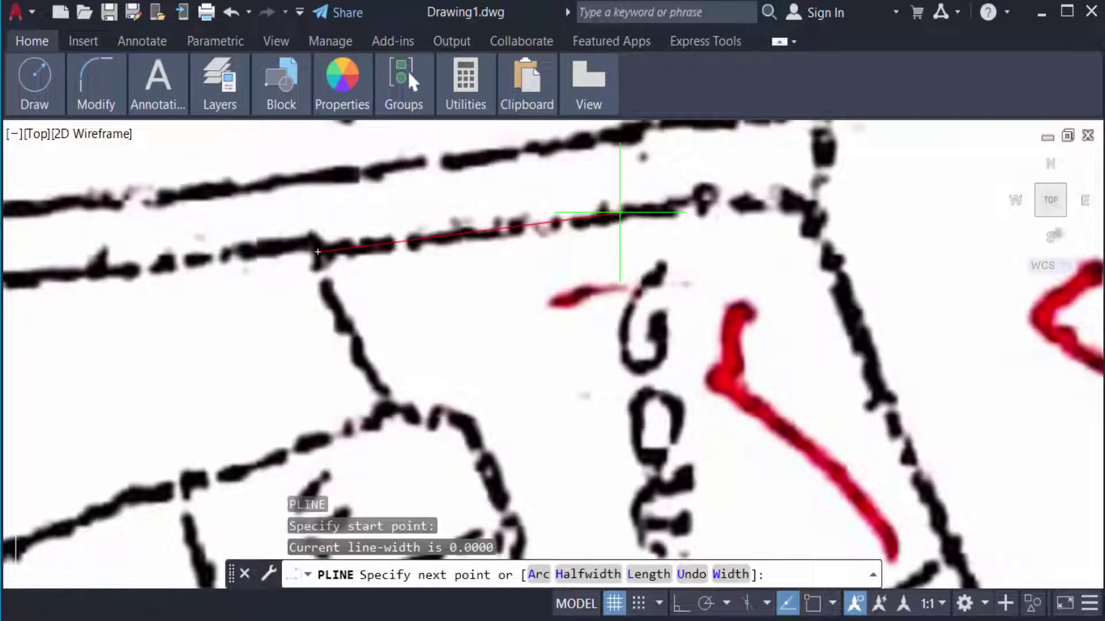
left_click(608, 219)
scroll(440, 254, "down", 3)
scroll(593, 233, "up", 3)
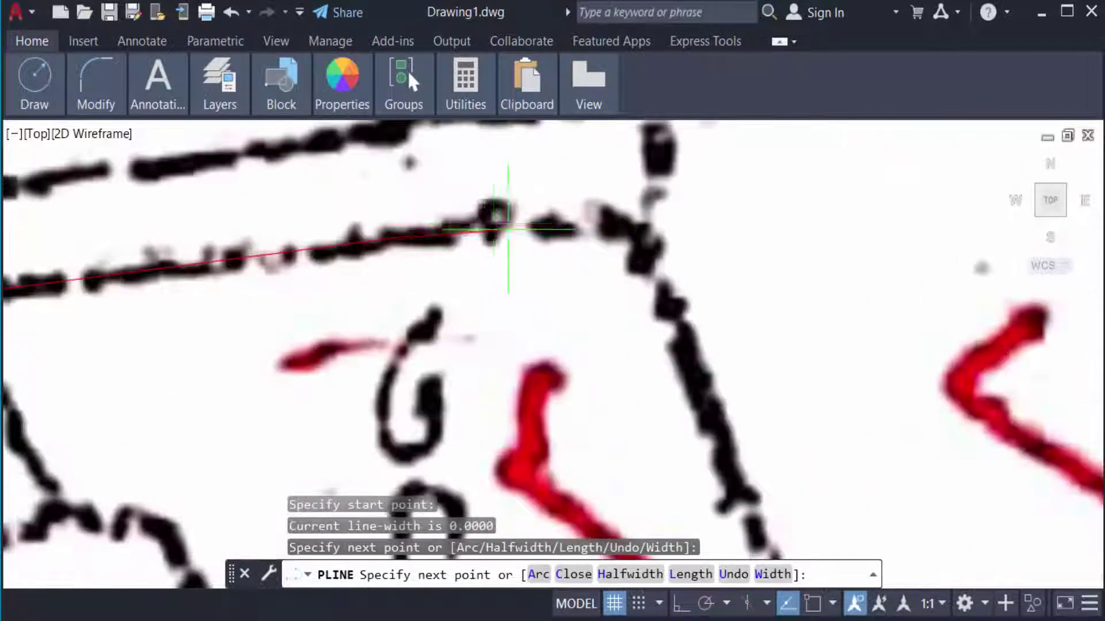
left_click(477, 227)
scroll(630, 260, "down", 3)
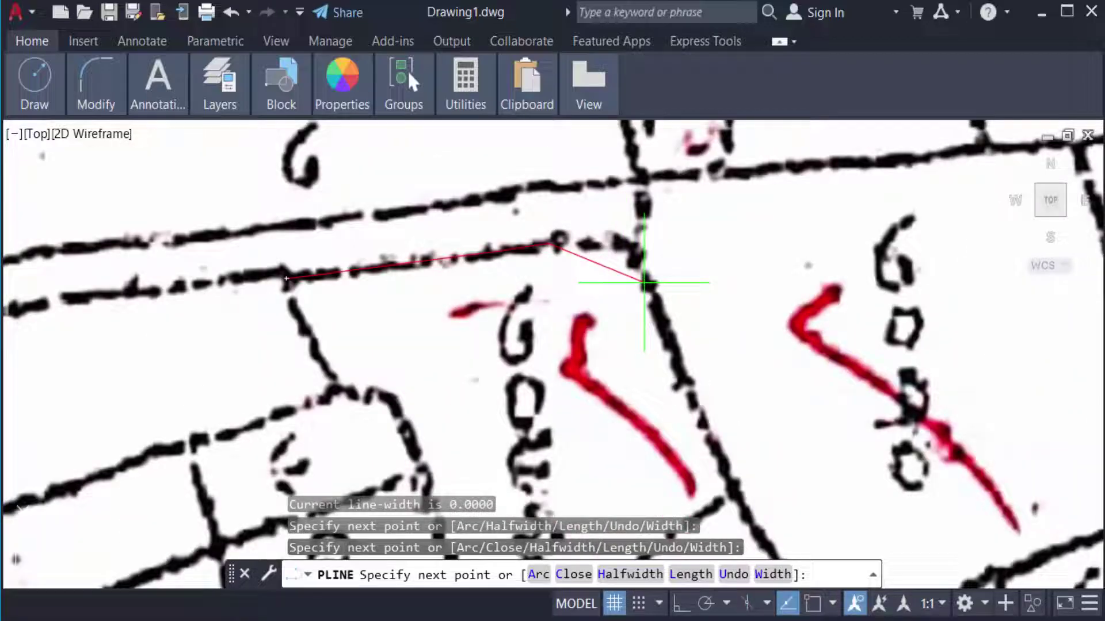
scroll(646, 279, "up", 2)
scroll(639, 282, "up", 1)
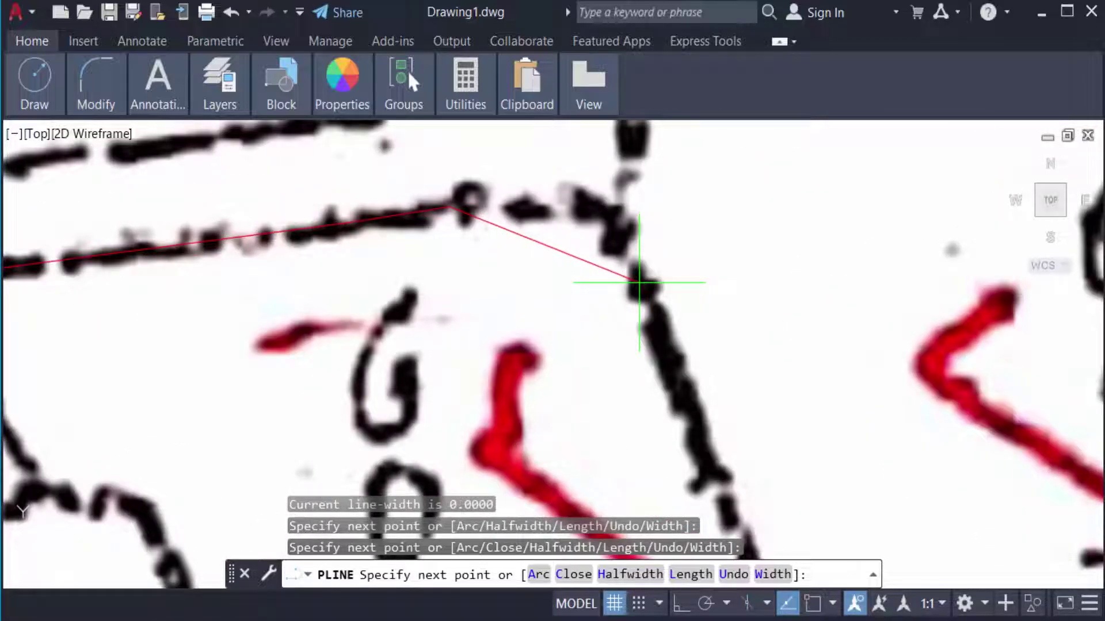
type("a")
key("Return")
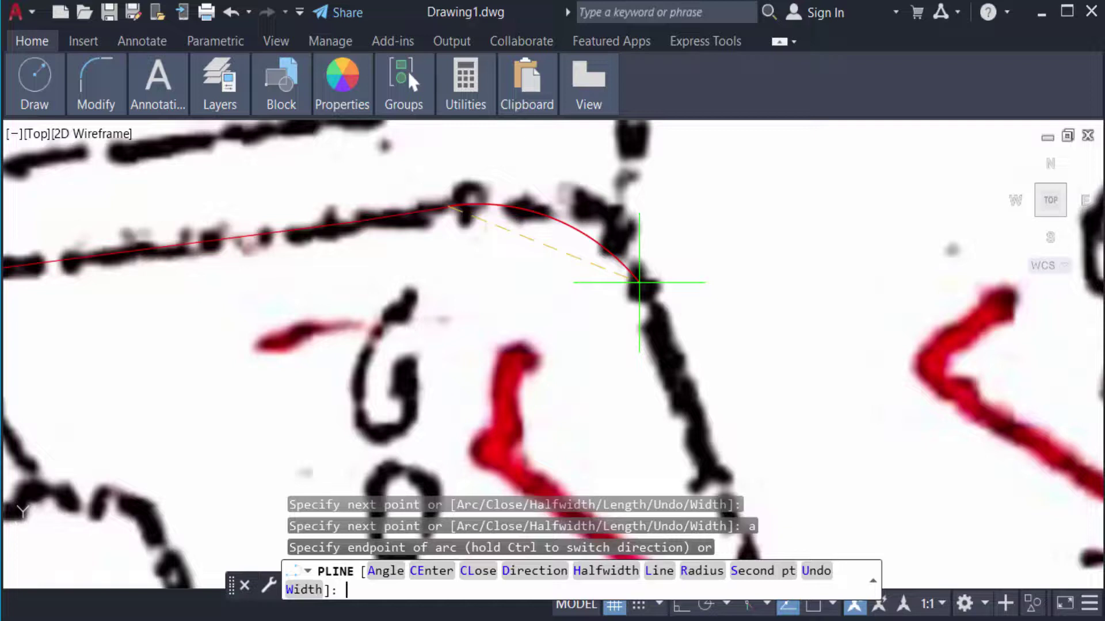
left_click(639, 282)
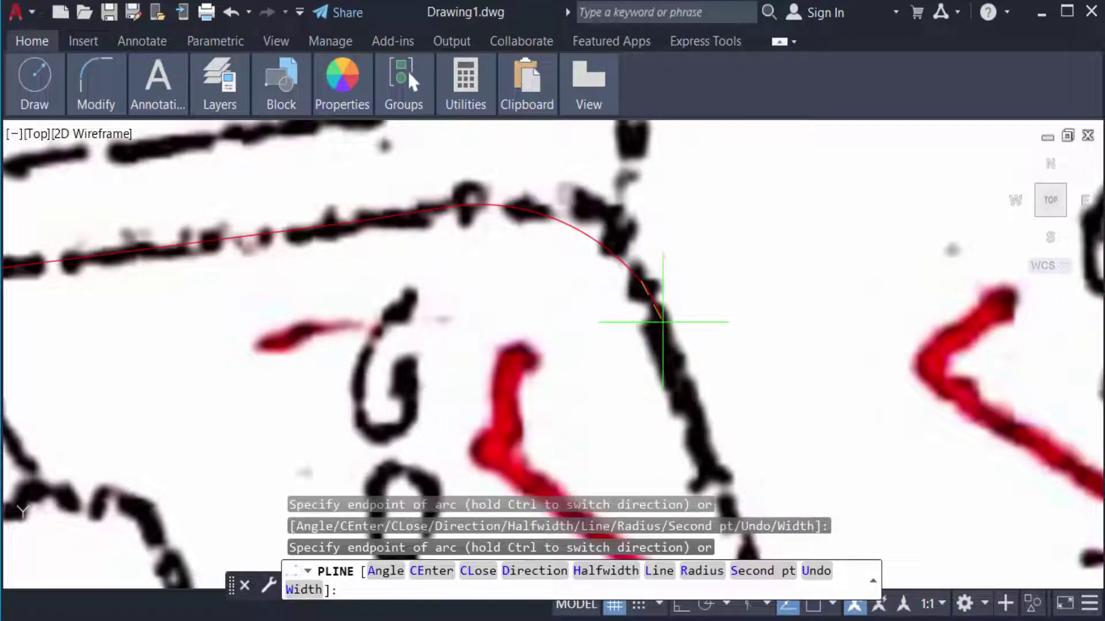
type("l")
key("Return")
Trace the lower corners and a second arc, then close the outline at its start.
middle_click_drag(663, 322, 581, 205)
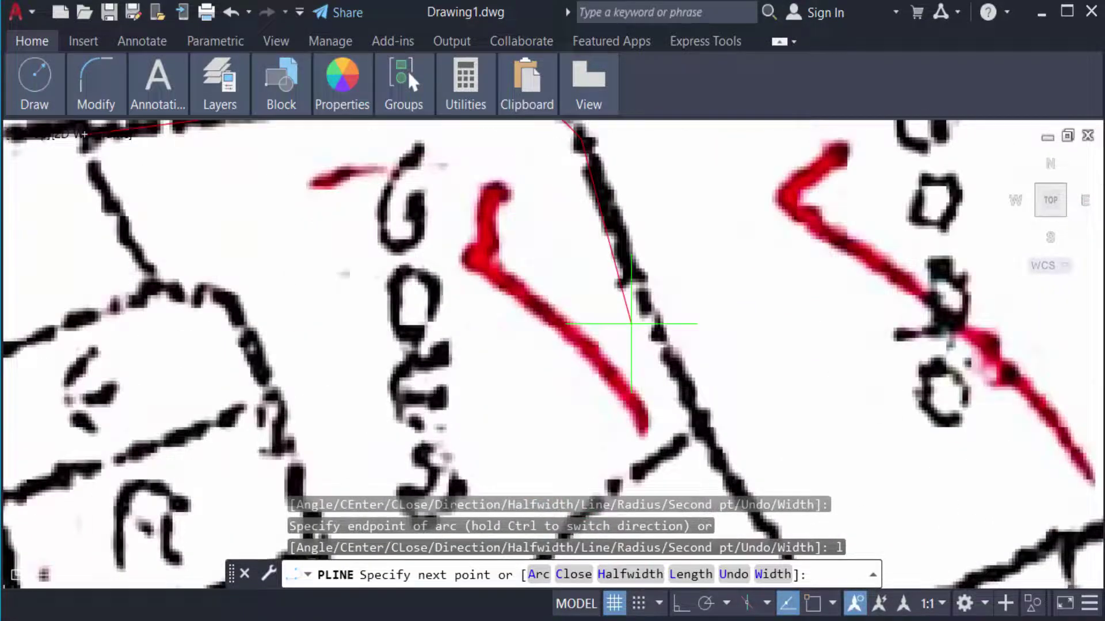
scroll(673, 311, "down", 3)
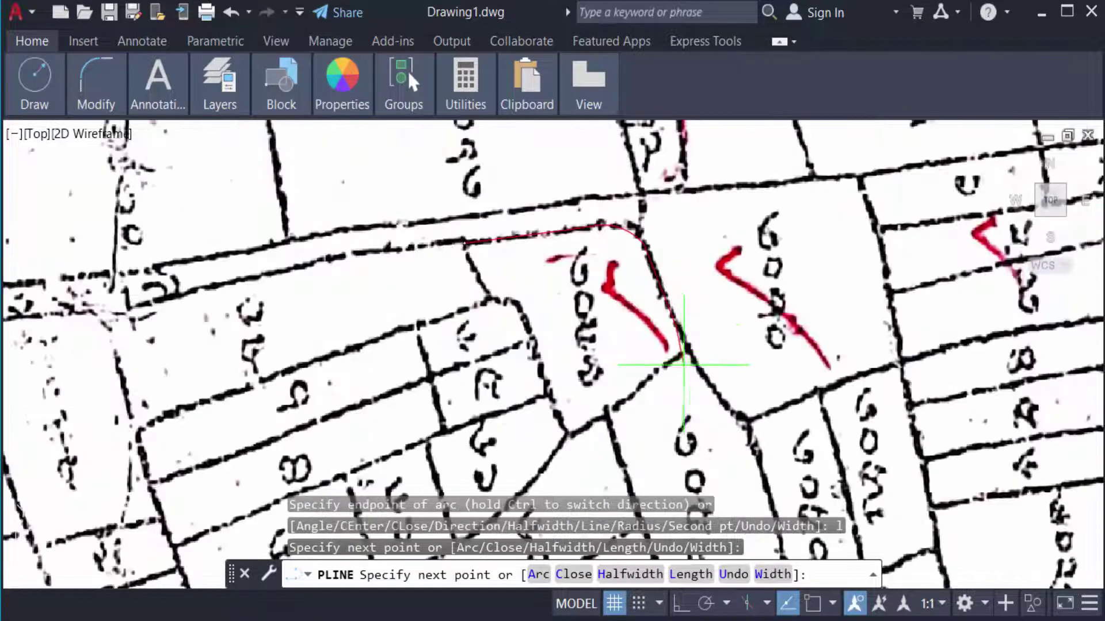
scroll(679, 345, "up", 2)
left_click(676, 312)
scroll(670, 313, "down", 2)
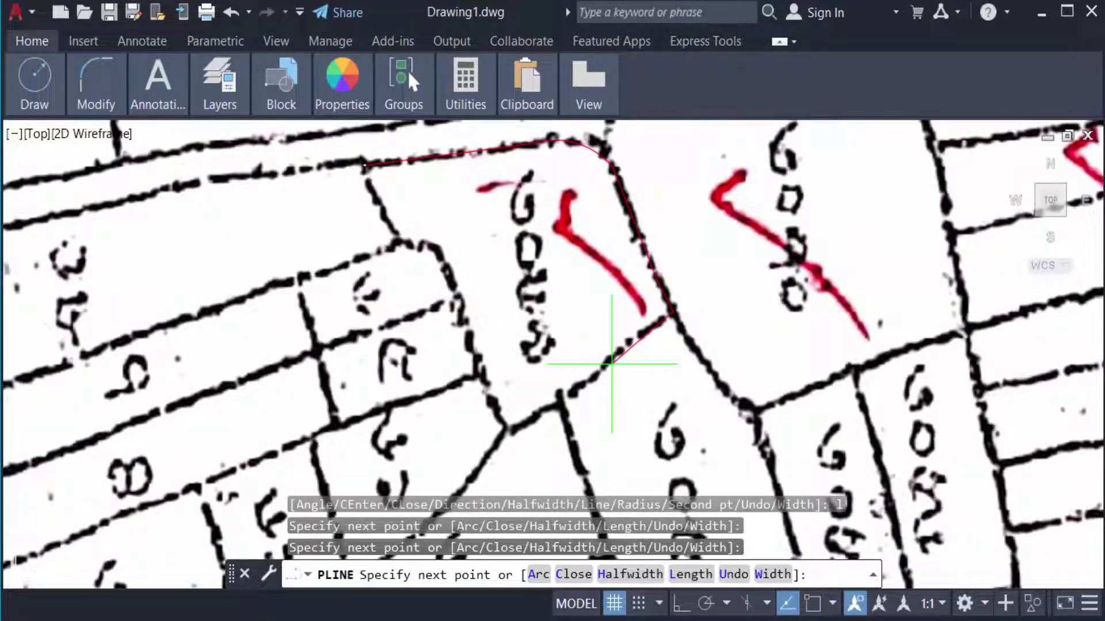
scroll(605, 366, "up", 3)
left_click(664, 319)
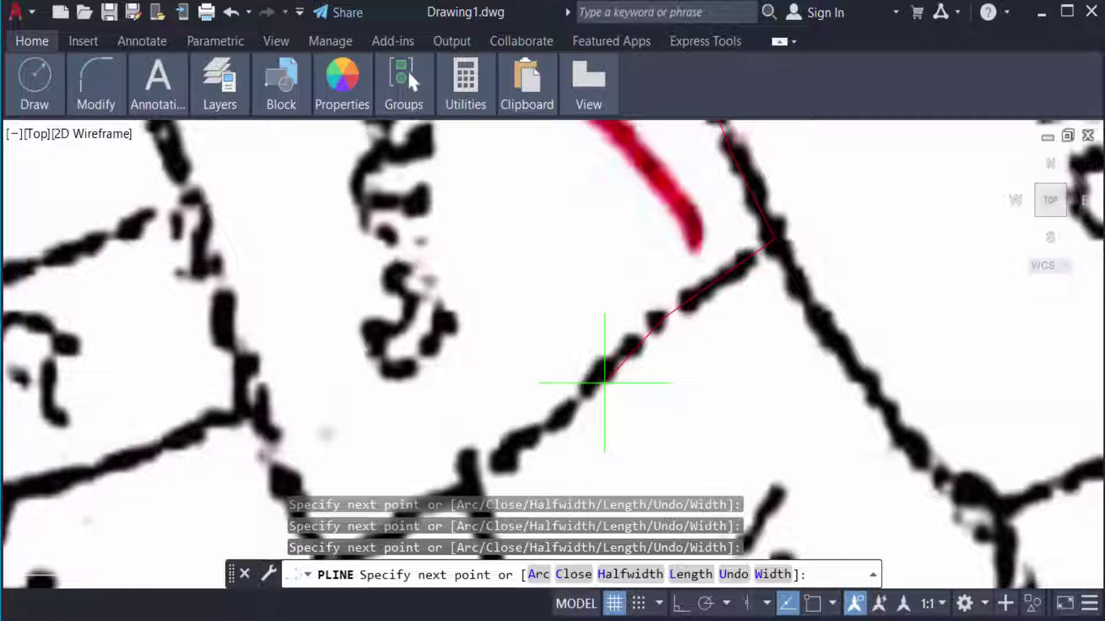
scroll(596, 374, "down", 2)
scroll(596, 374, "up", 3)
scroll(585, 394, "down", 2)
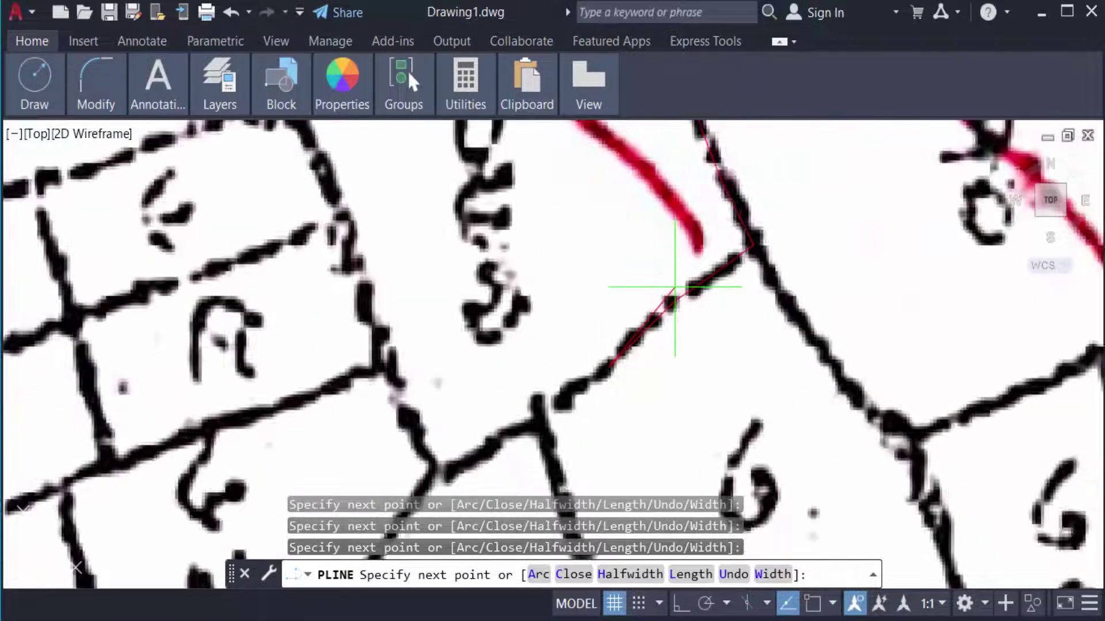
scroll(608, 361, "down", 1)
scroll(608, 361, "up", 2)
scroll(493, 444, "down", 1)
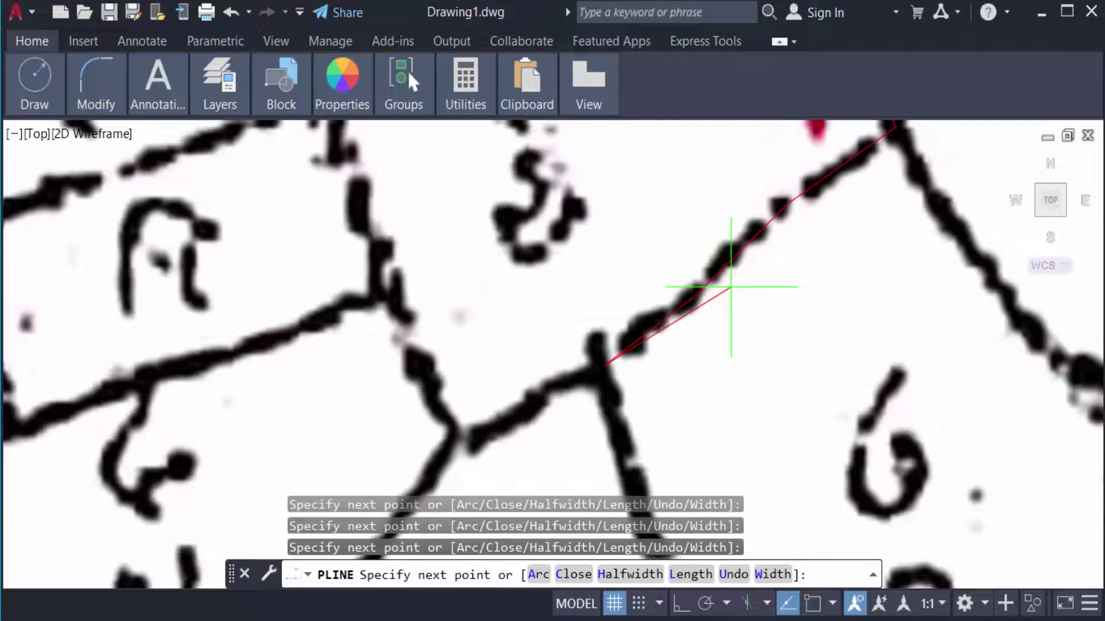
left_click(463, 437)
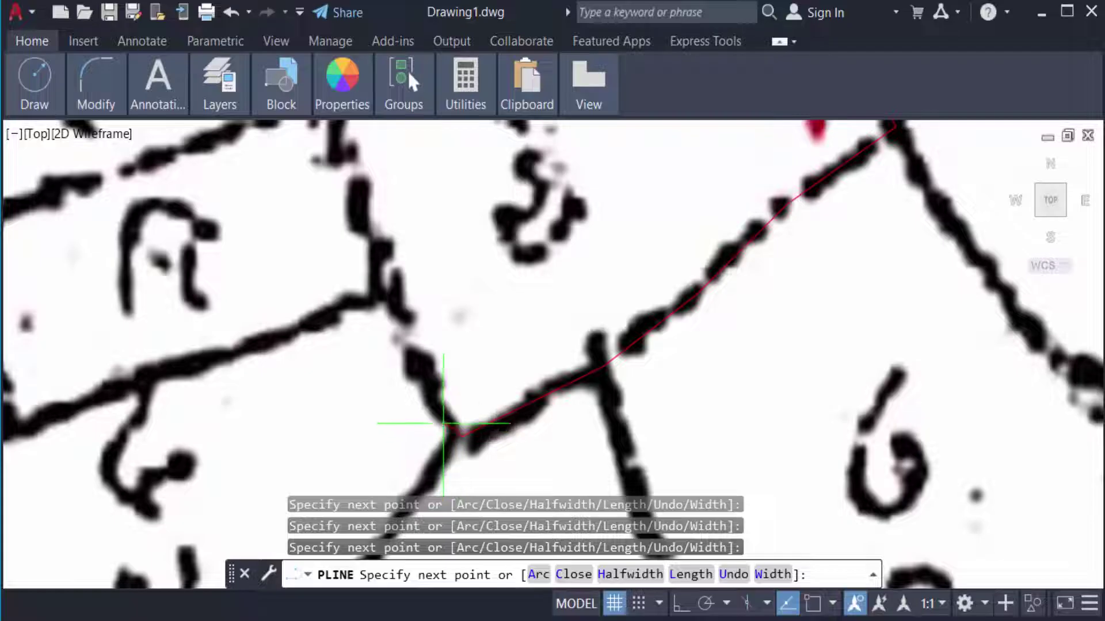
scroll(469, 419, "down", 1)
scroll(420, 346, "up", 1)
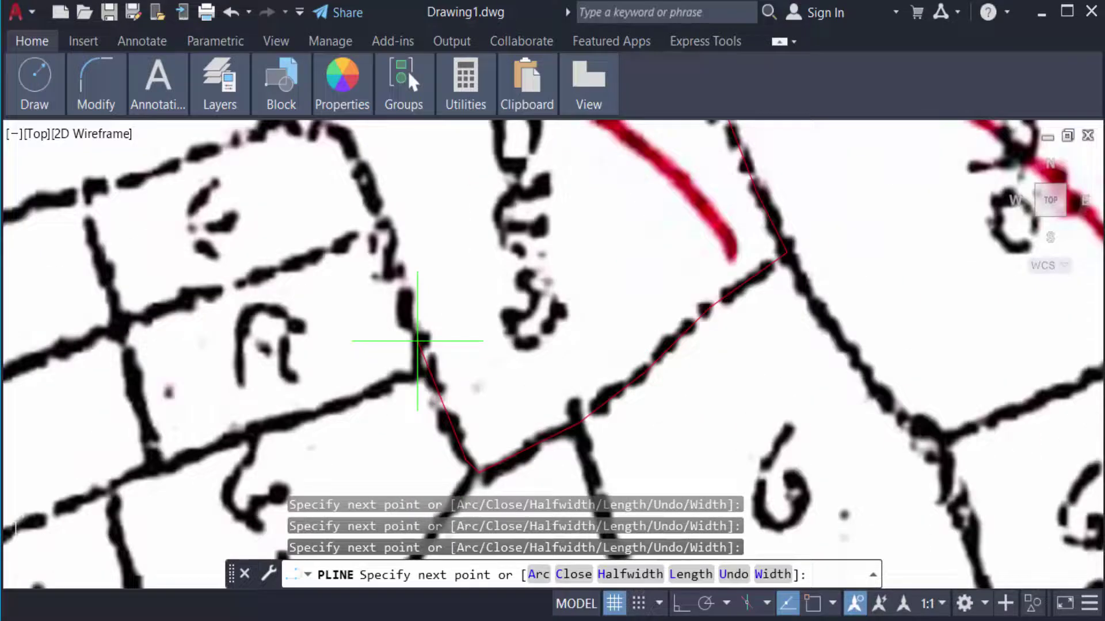
scroll(414, 315, "up", 1)
scroll(407, 345, "down", 1)
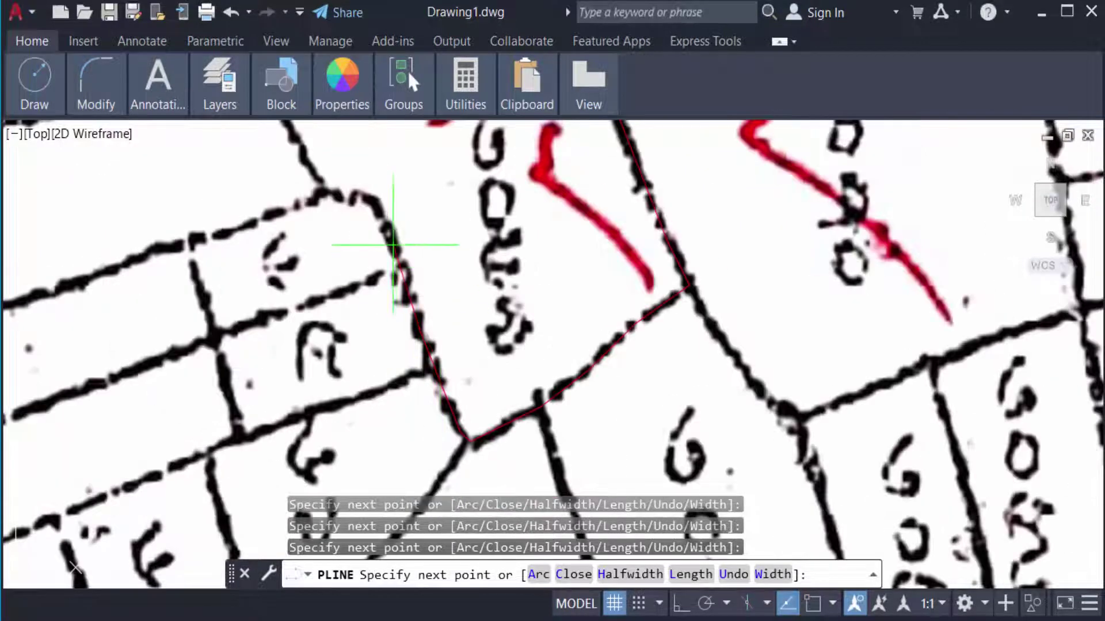
scroll(394, 247, "up", 2)
scroll(391, 241, "down", 1)
scroll(443, 308, "up", 1)
scroll(375, 223, "down", 1)
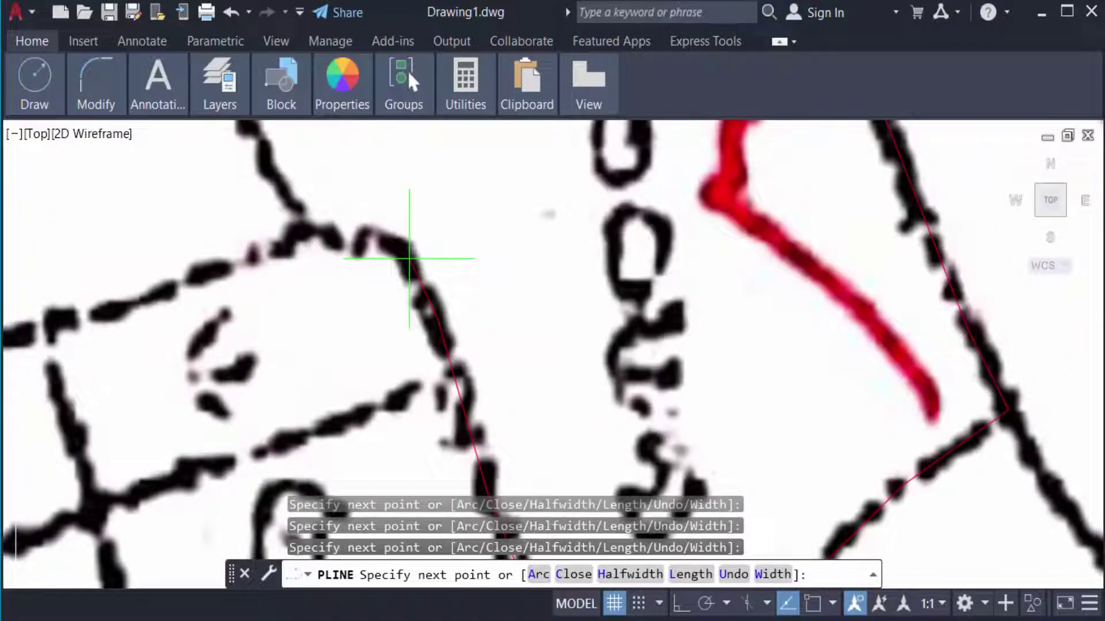
left_click(404, 254)
type("a")
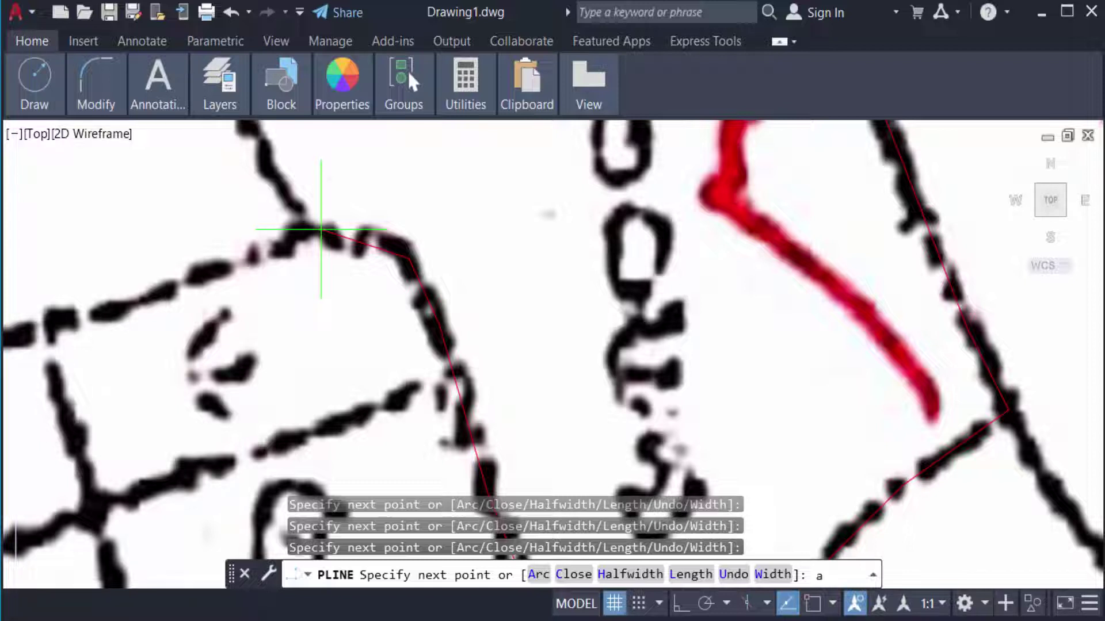
key("Return")
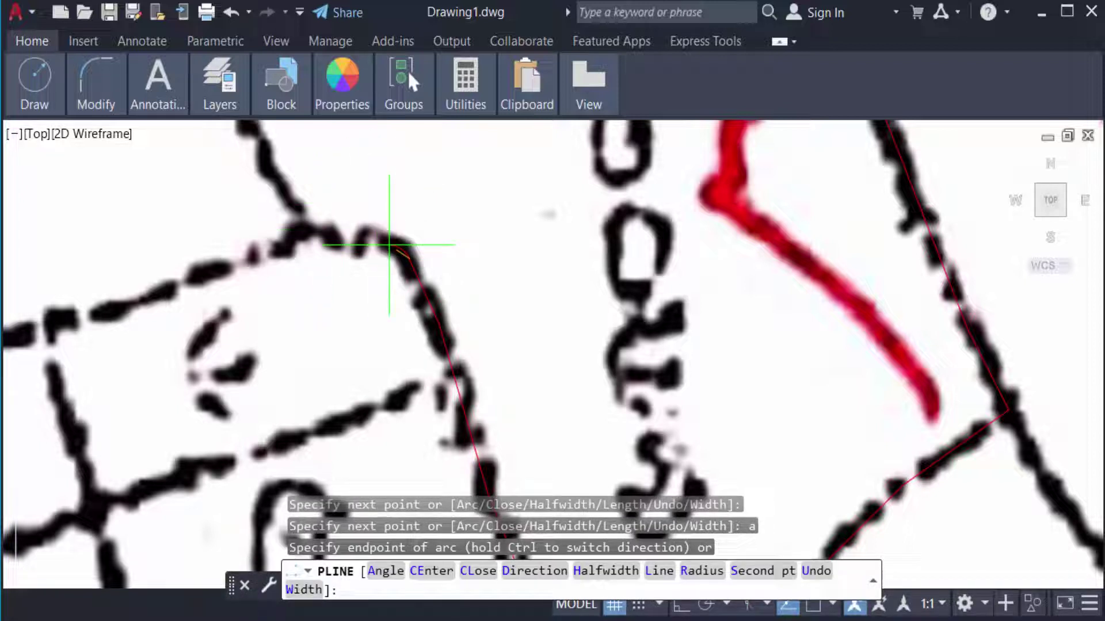
left_click(389, 245)
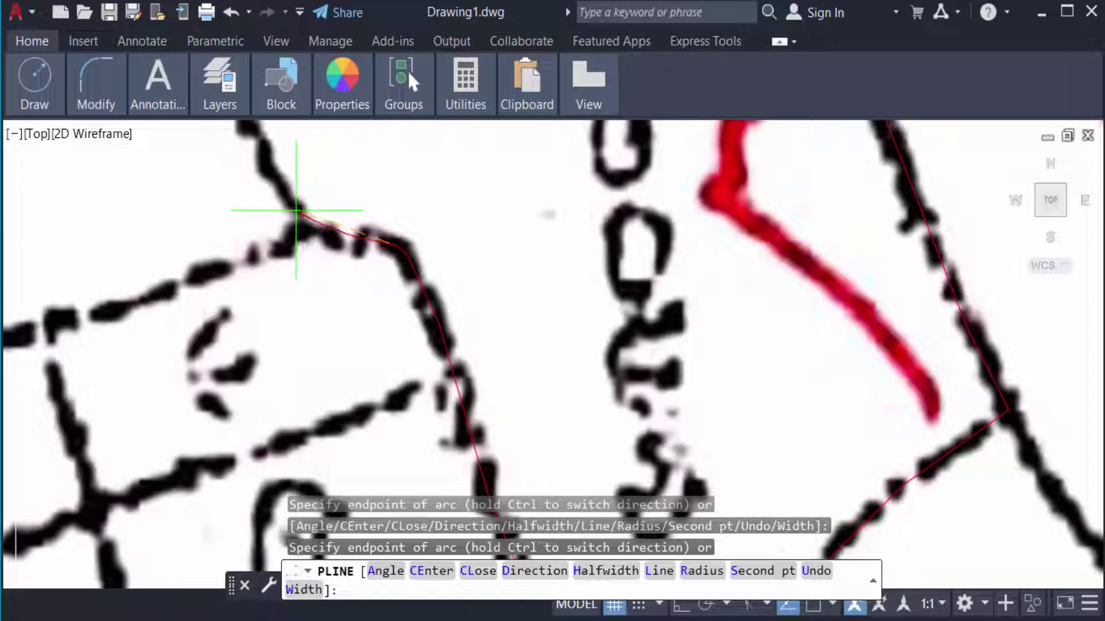
scroll(466, 285, "down", 3)
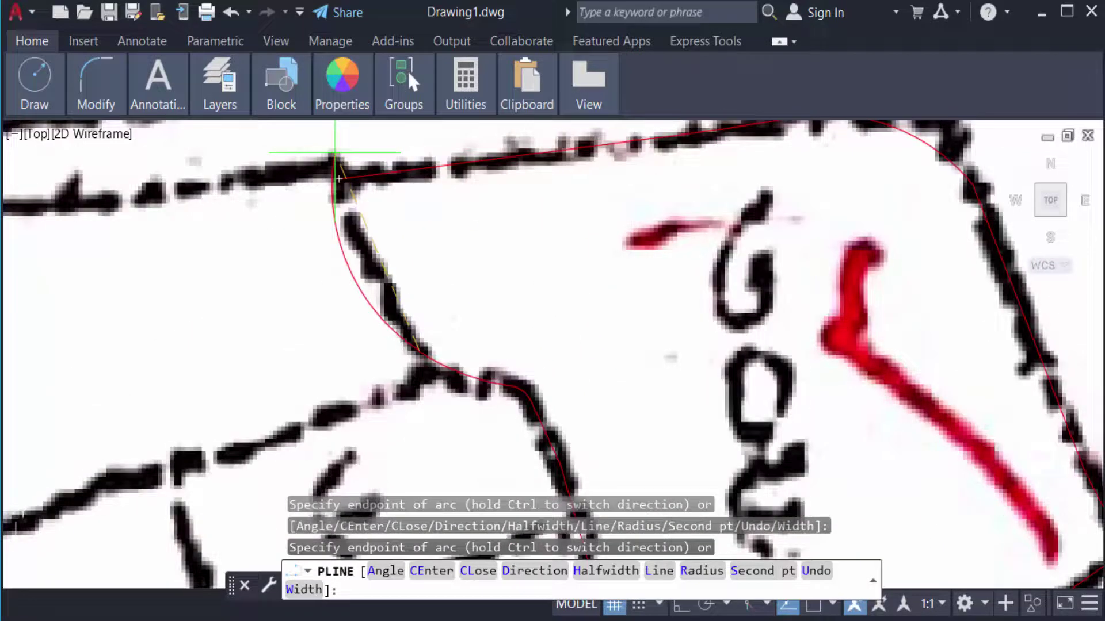
scroll(336, 177, "up", 2)
type("l")
key("Return")
key("F3")
key("F3")
scroll(374, 229, "up", 2)
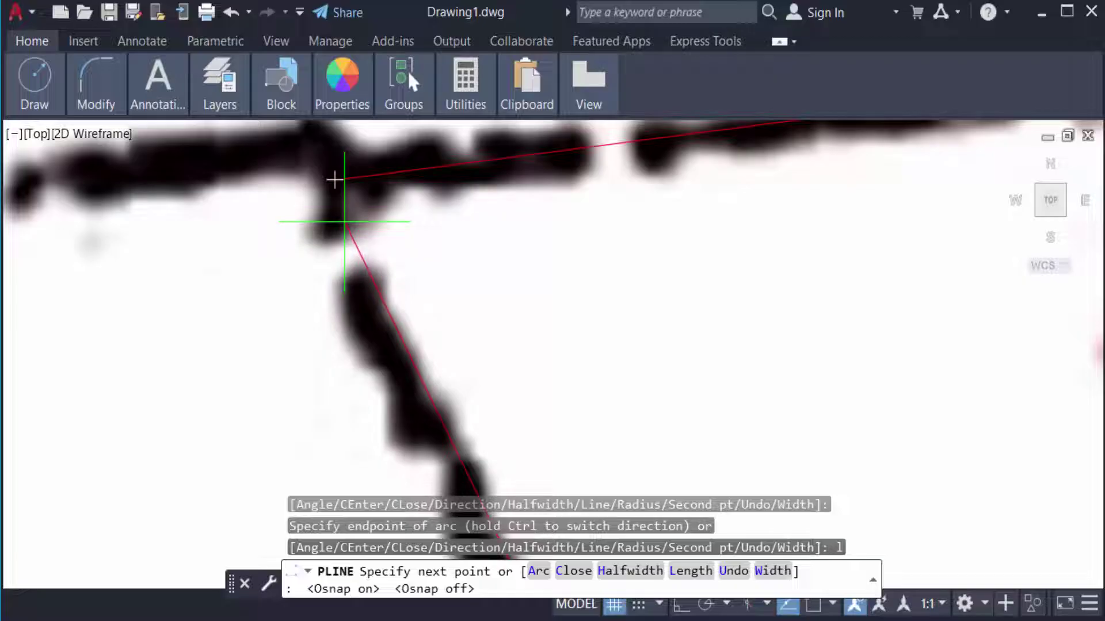
key("F3")
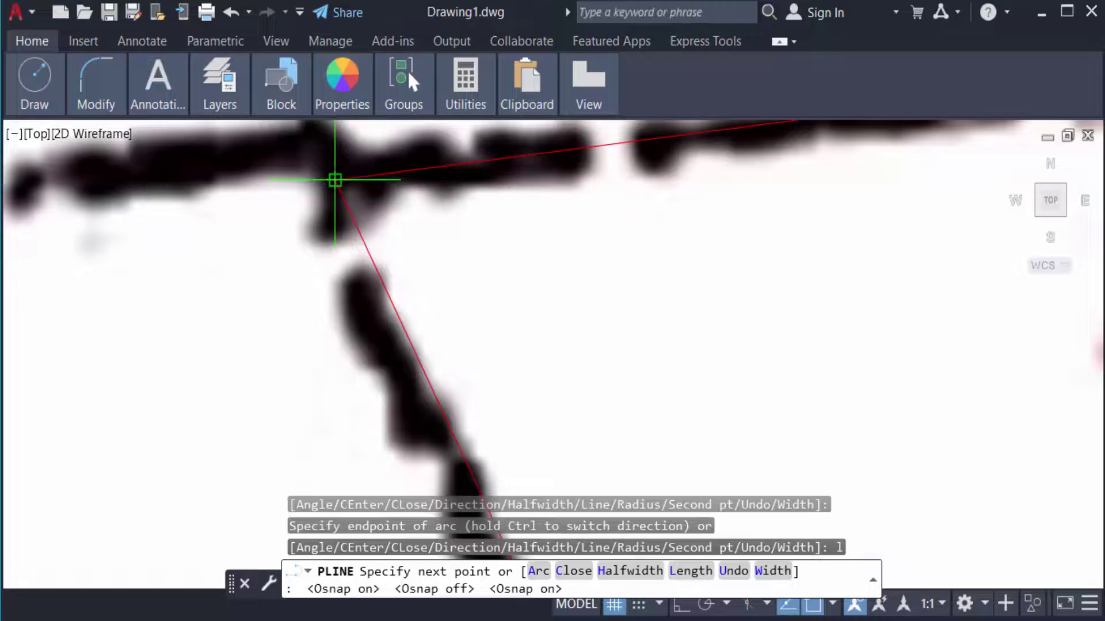
left_click(335, 180)
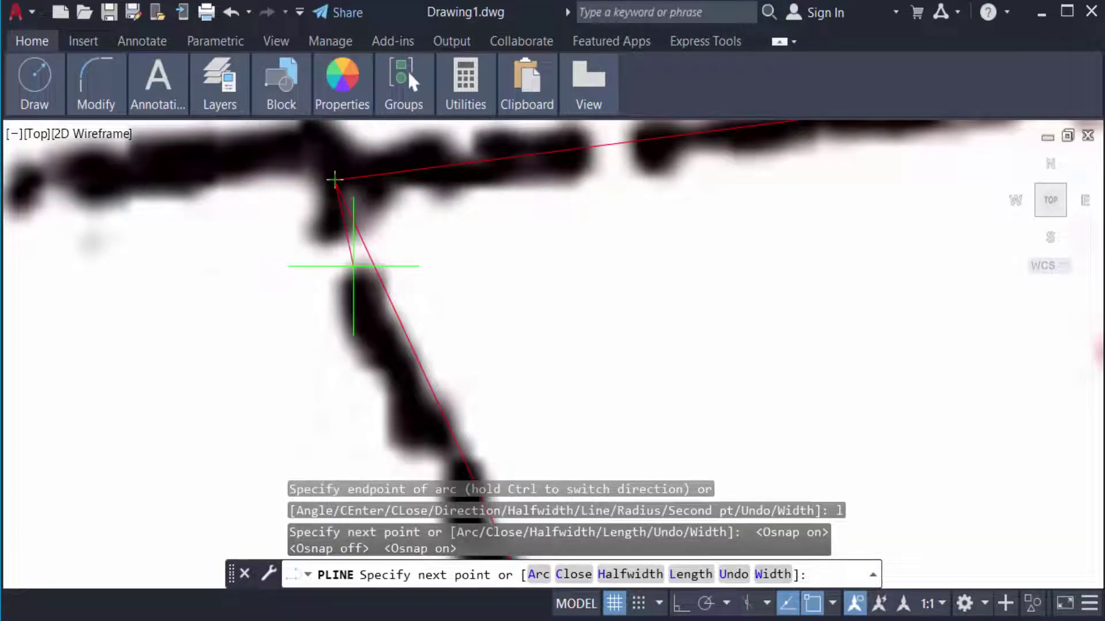
key("Return")
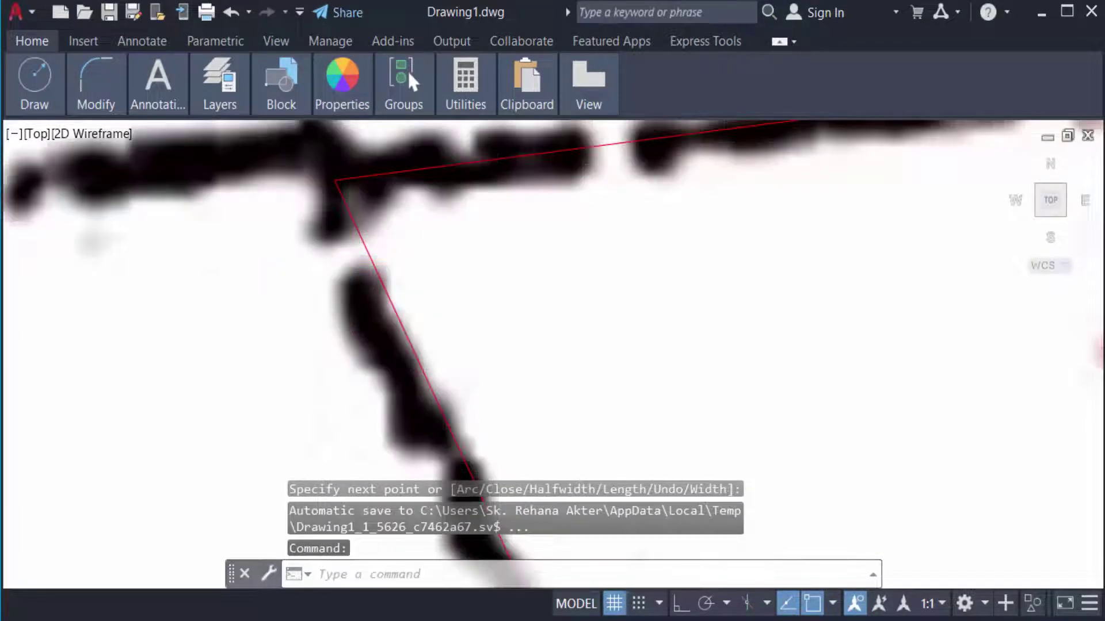
scroll(343, 251, "down", 5)
scroll(383, 308, "down", 1)
scroll(505, 370, "up", 2)
scroll(510, 333, "up", 2)
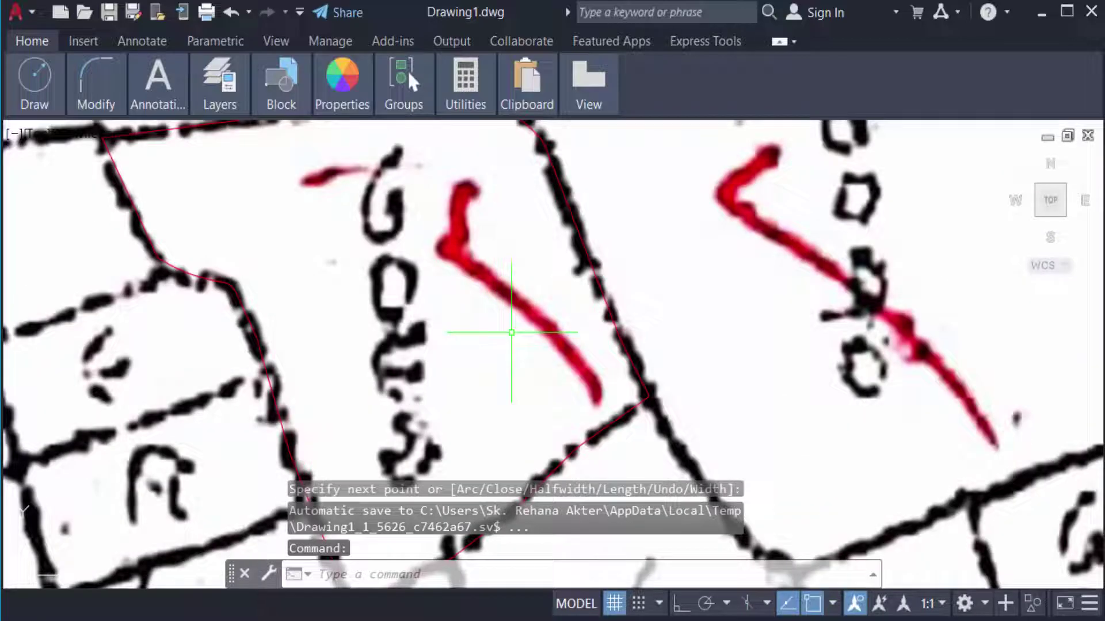
scroll(507, 338, "down", 2)
scroll(508, 339, "up", 1)
scroll(505, 345, "down", 1)
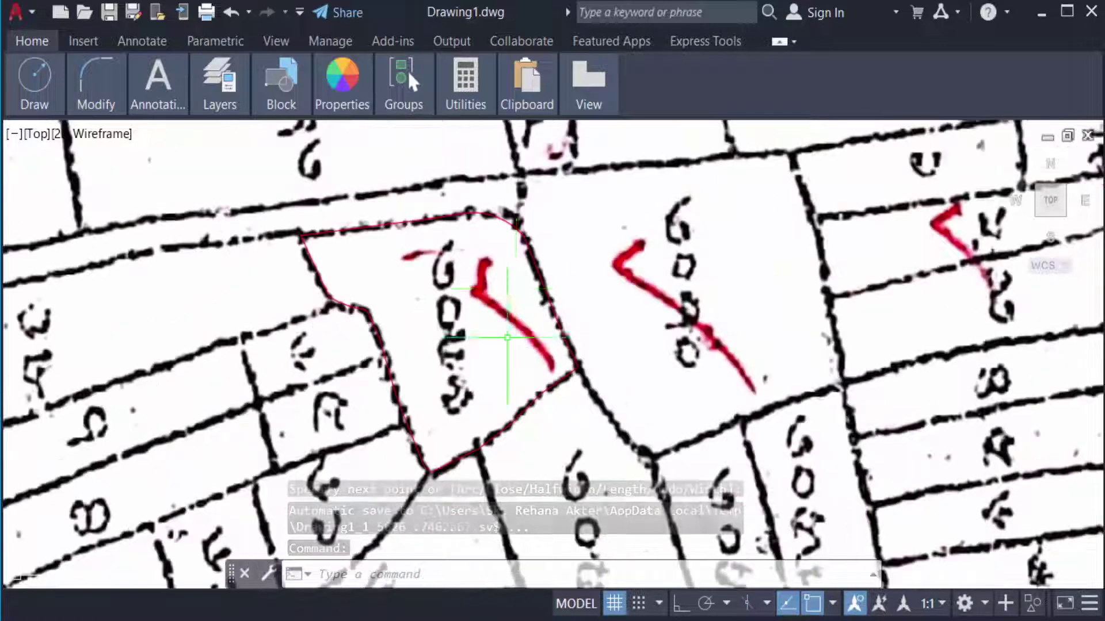
scroll(518, 242, "up", 1)
scroll(518, 240, "down", 1)
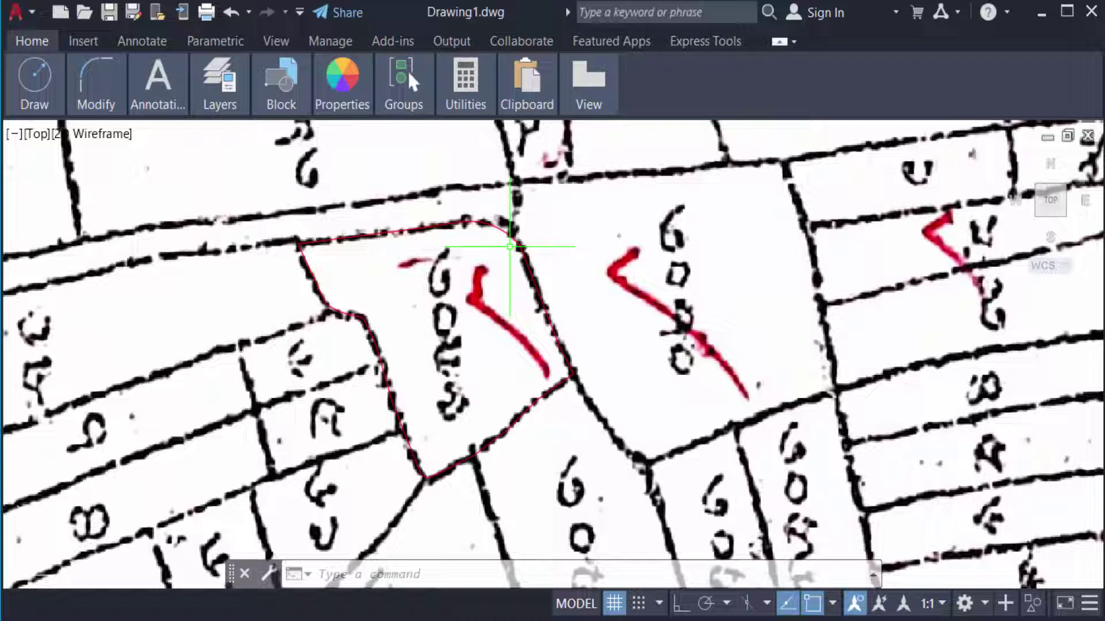
scroll(507, 246, "up", 3)
scroll(505, 245, "down", 3)
scroll(501, 251, "up", 1)
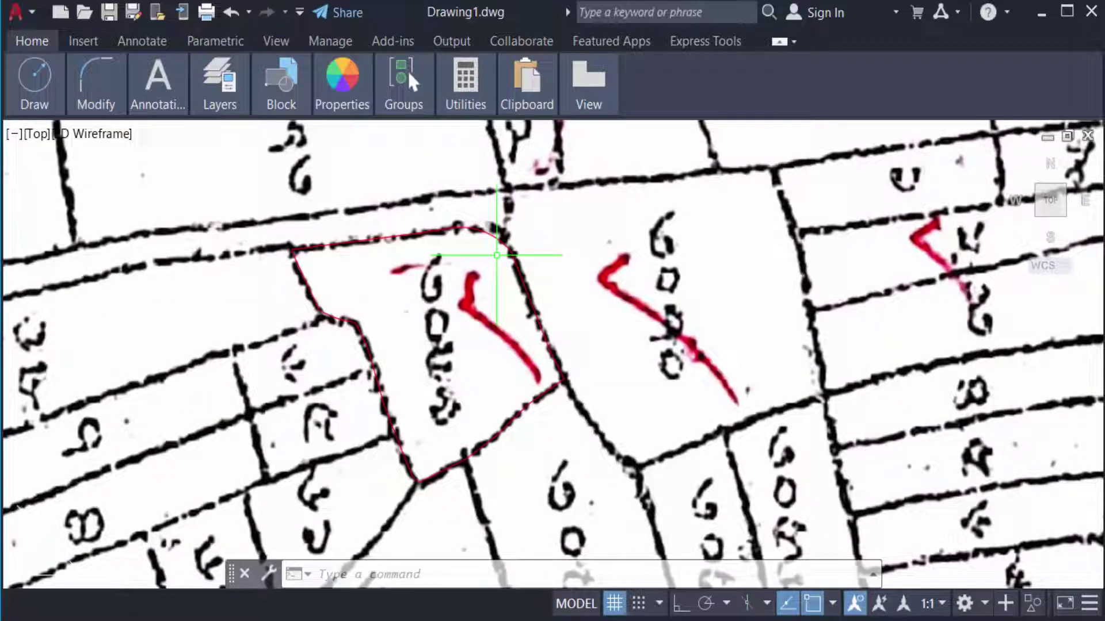
type("pl")
Trace the second plot's boundary as a polyline with one curved stretch.
key("Return")
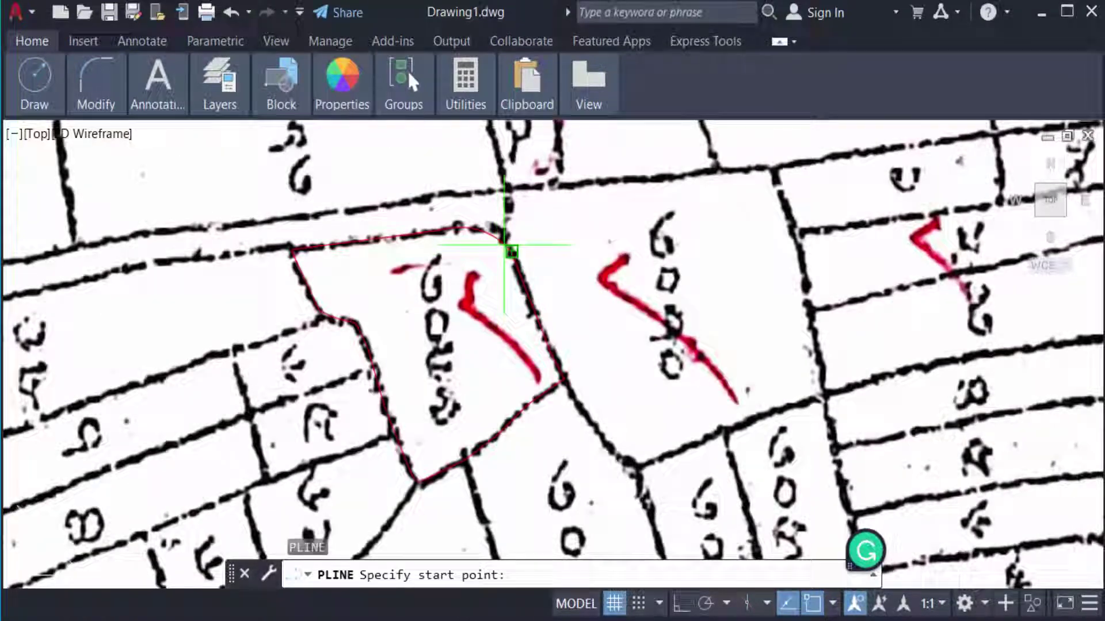
scroll(509, 259, "up", 2)
left_click(506, 271)
scroll(496, 285, "down", 1)
scroll(488, 255, "down", 1)
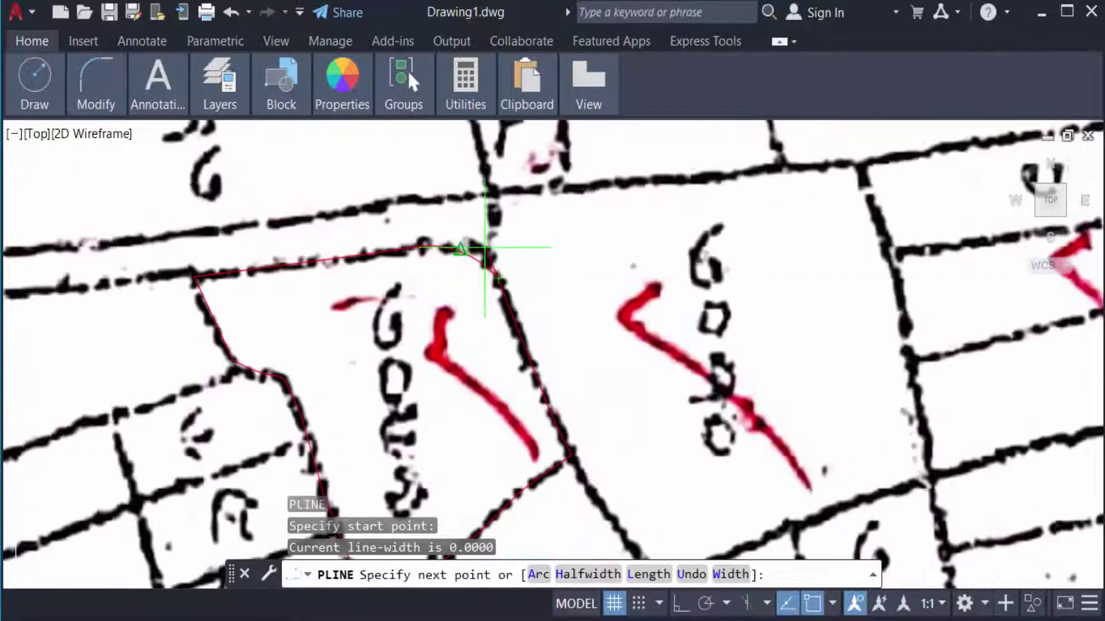
scroll(485, 248, "up", 2)
left_click(489, 265)
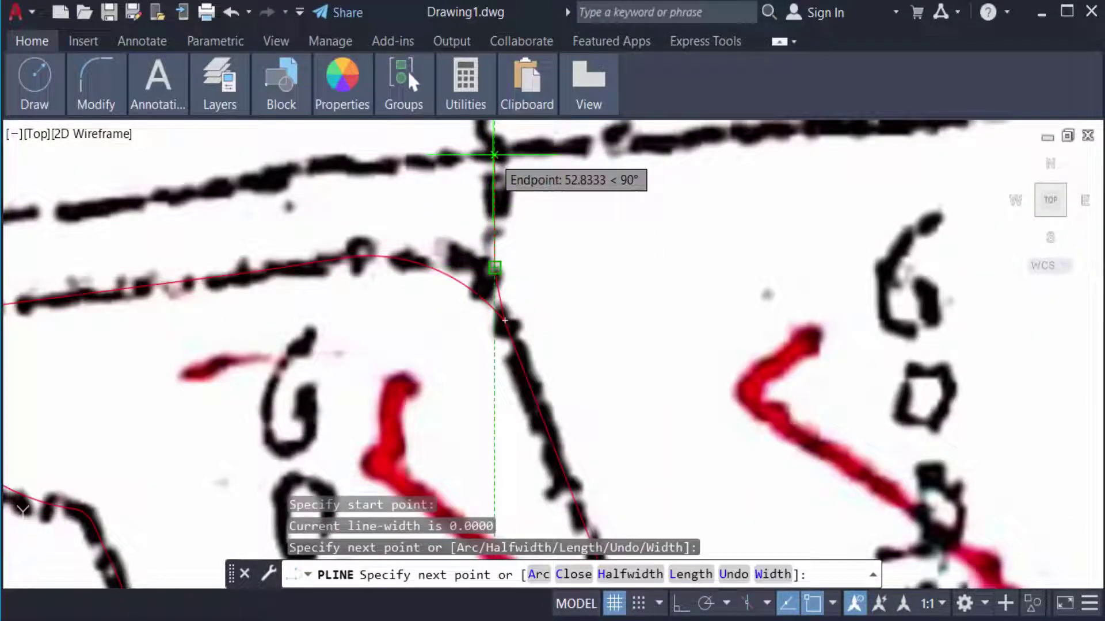
left_click(494, 155)
scroll(496, 164, "down", 2)
scroll(776, 181, "up", 1)
scroll(704, 184, "up", 1)
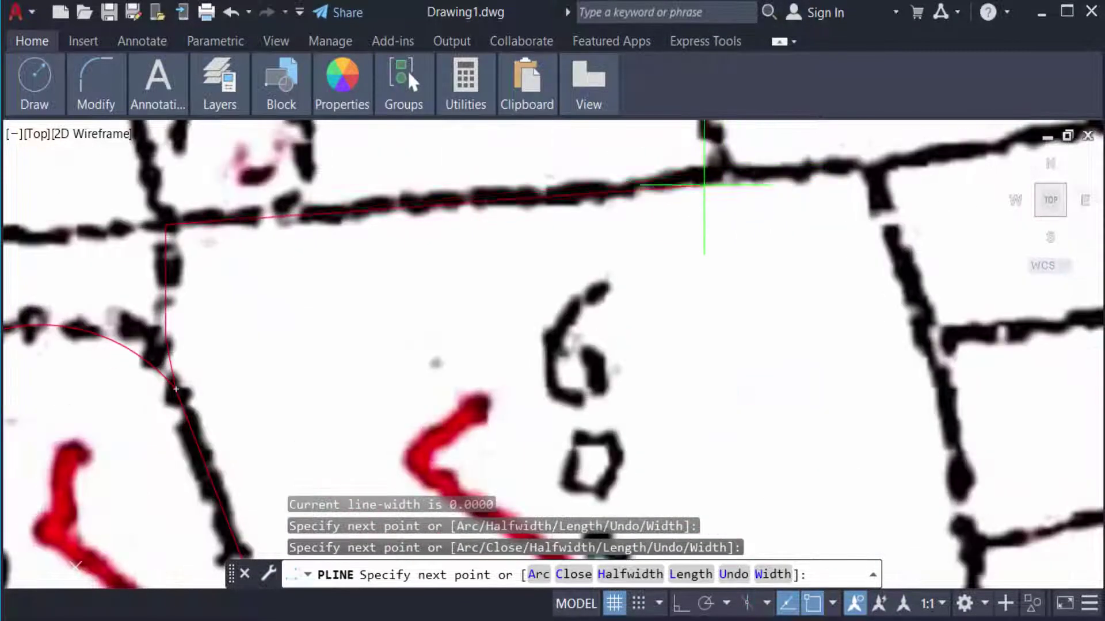
left_click(709, 177)
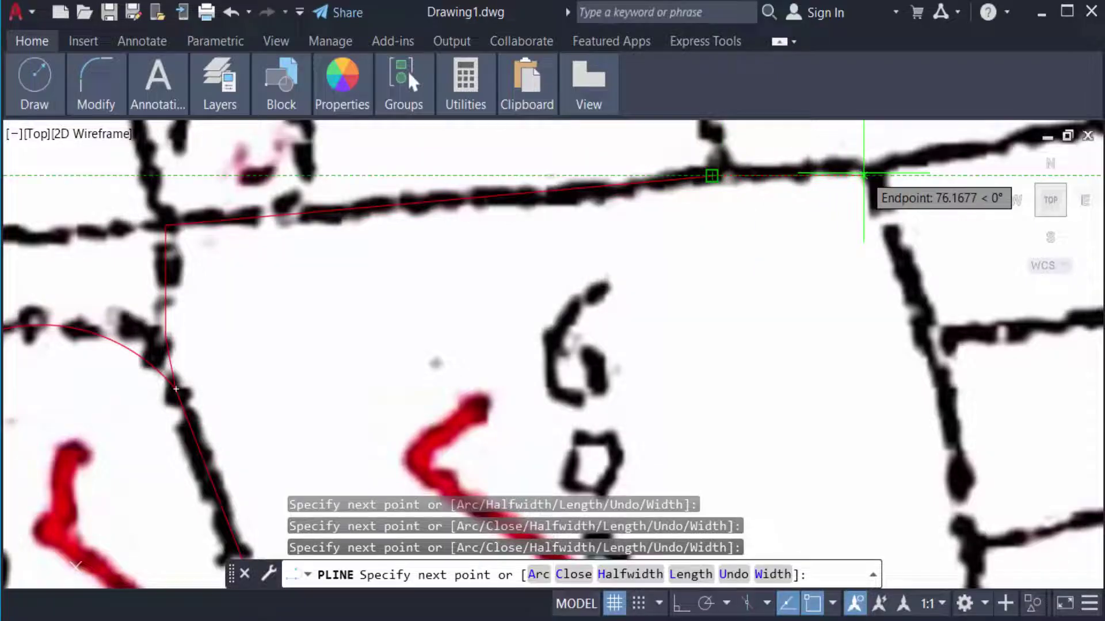
left_click(863, 175)
scroll(768, 215, "down", 2)
scroll(777, 207, "up", 2)
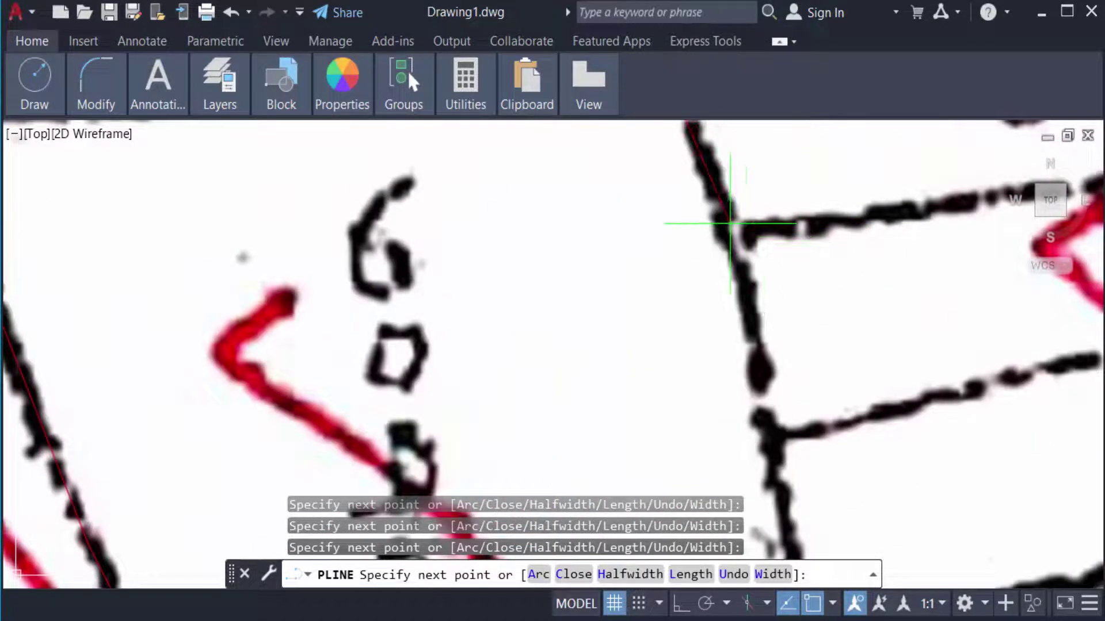
scroll(732, 259, "down", 1)
scroll(760, 281, "up", 2)
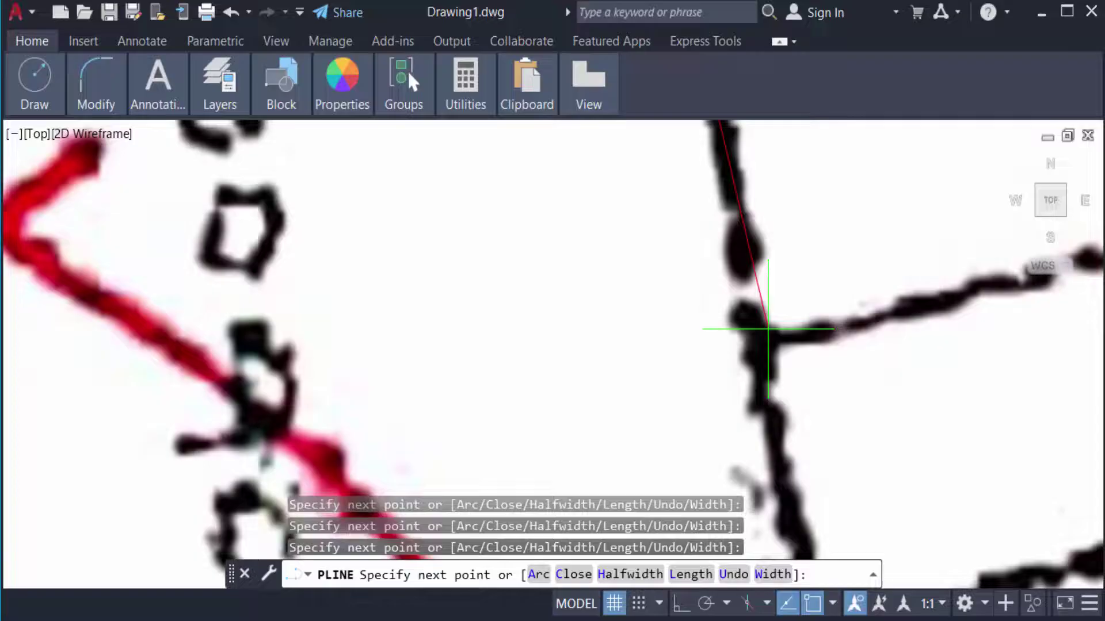
scroll(748, 333, "down", 2)
scroll(760, 276, "up", 2)
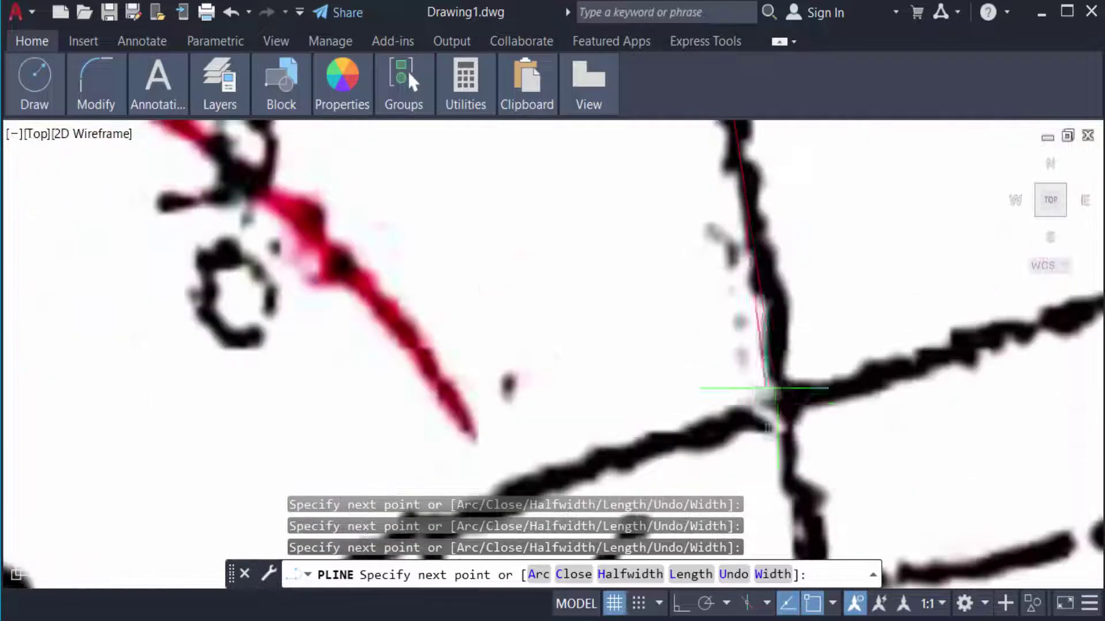
left_click(772, 388)
scroll(789, 346, "down", 2)
scroll(724, 377, "up", 2)
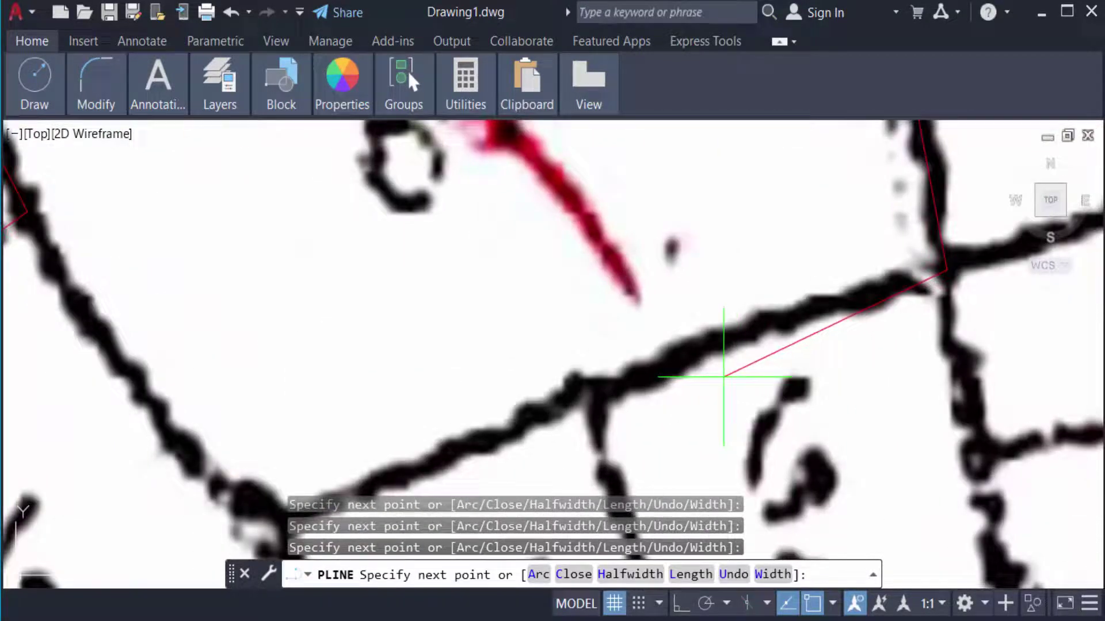
scroll(794, 338, "down", 2)
scroll(592, 382, "up", 1)
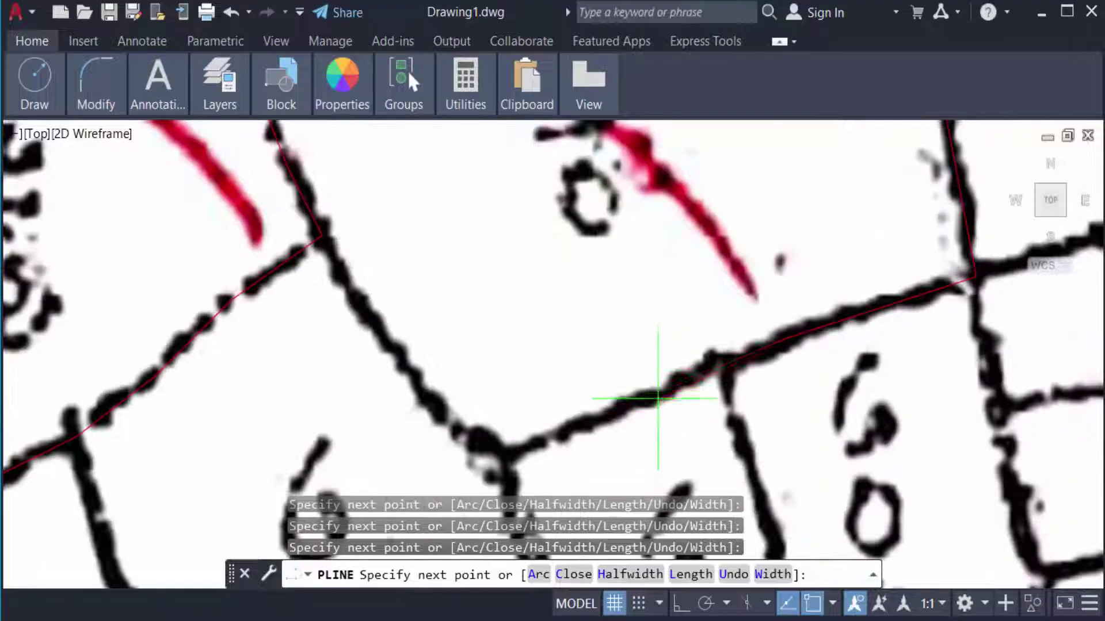
scroll(656, 399, "up", 2)
scroll(647, 449, "down", 1)
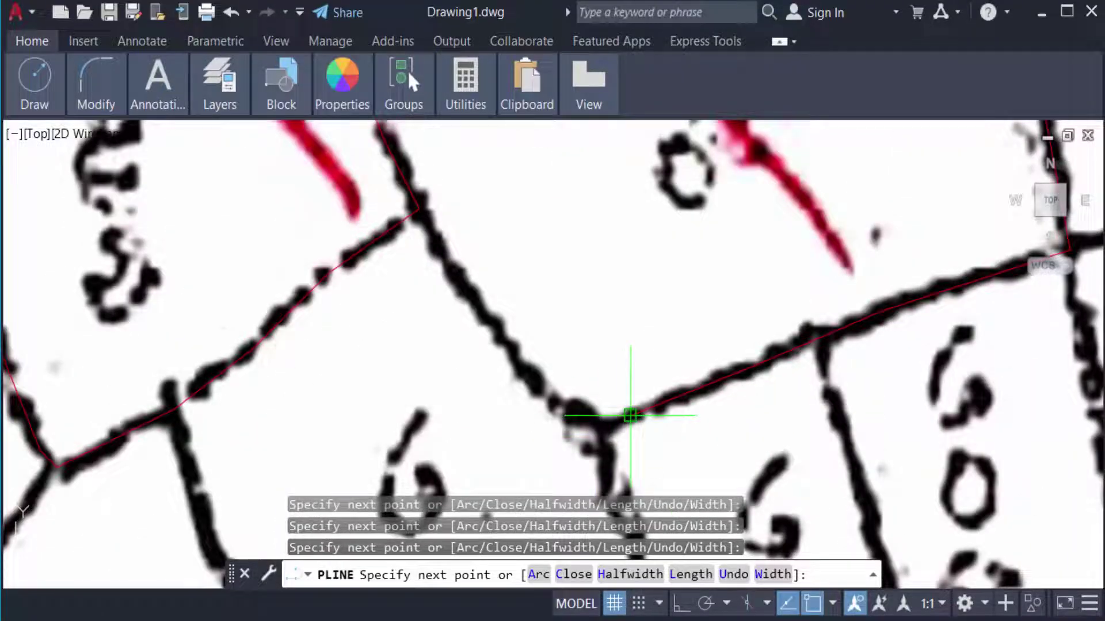
left_click(630, 415)
type("a")
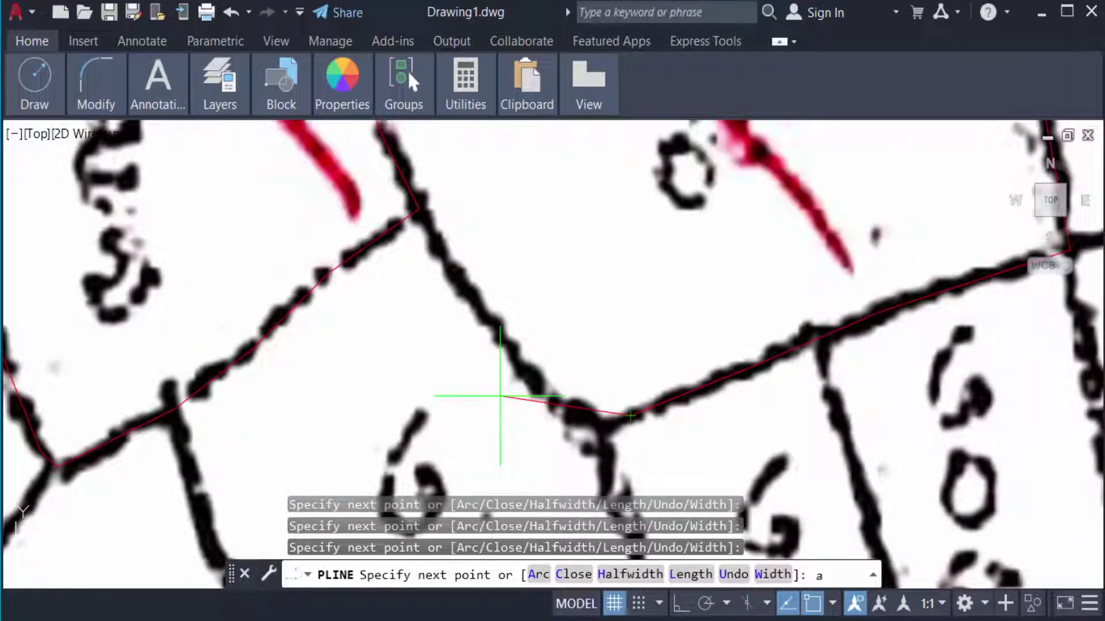
key("Return")
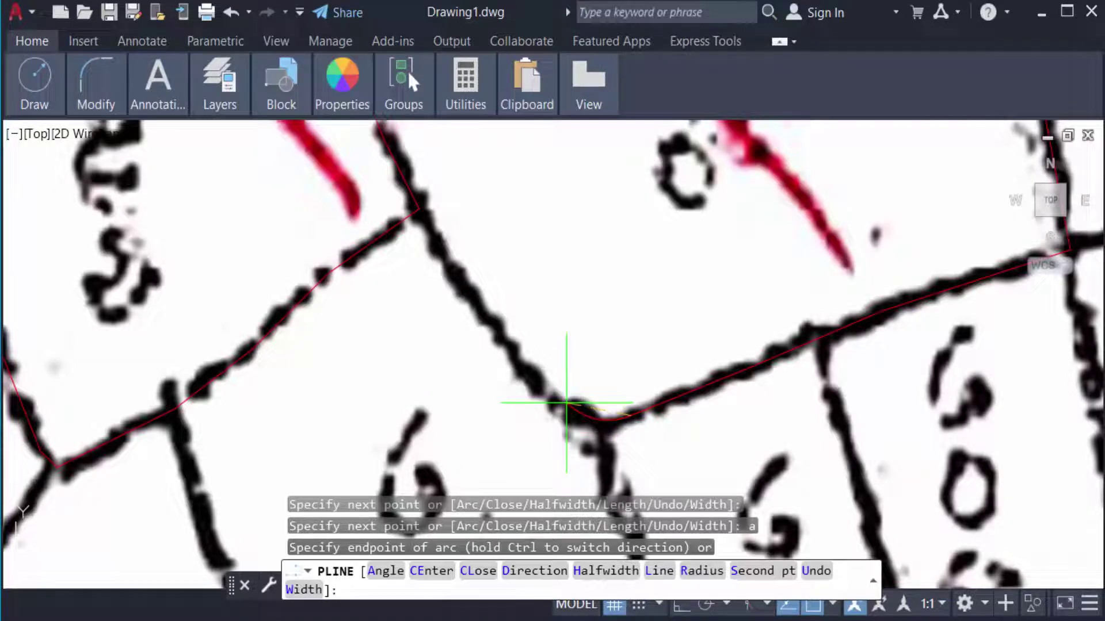
left_click(565, 404)
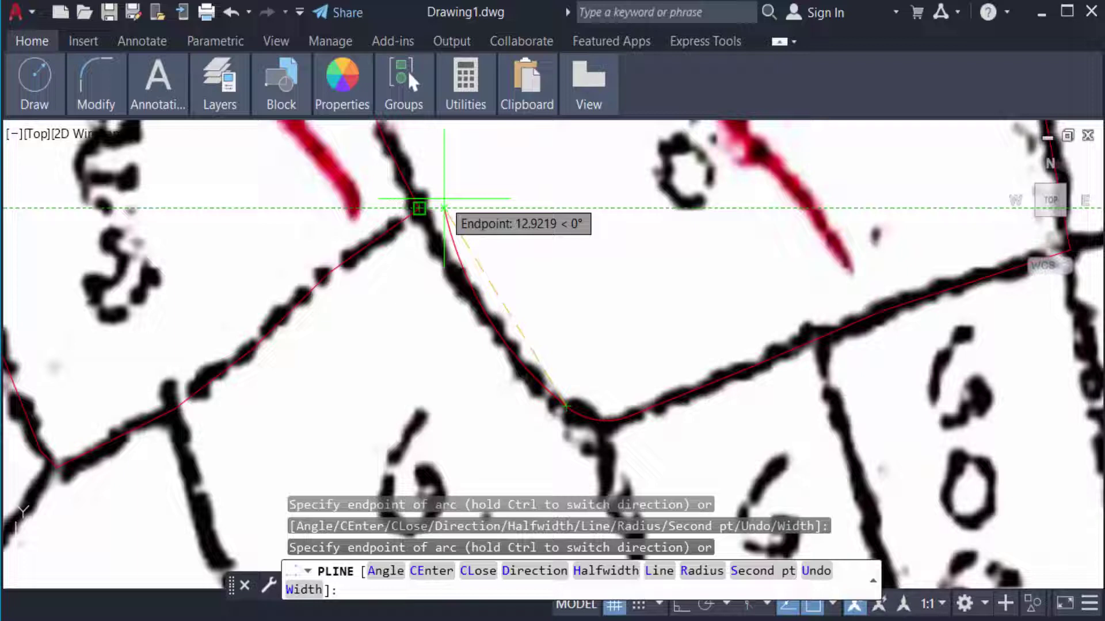
type("l")
key("Return")
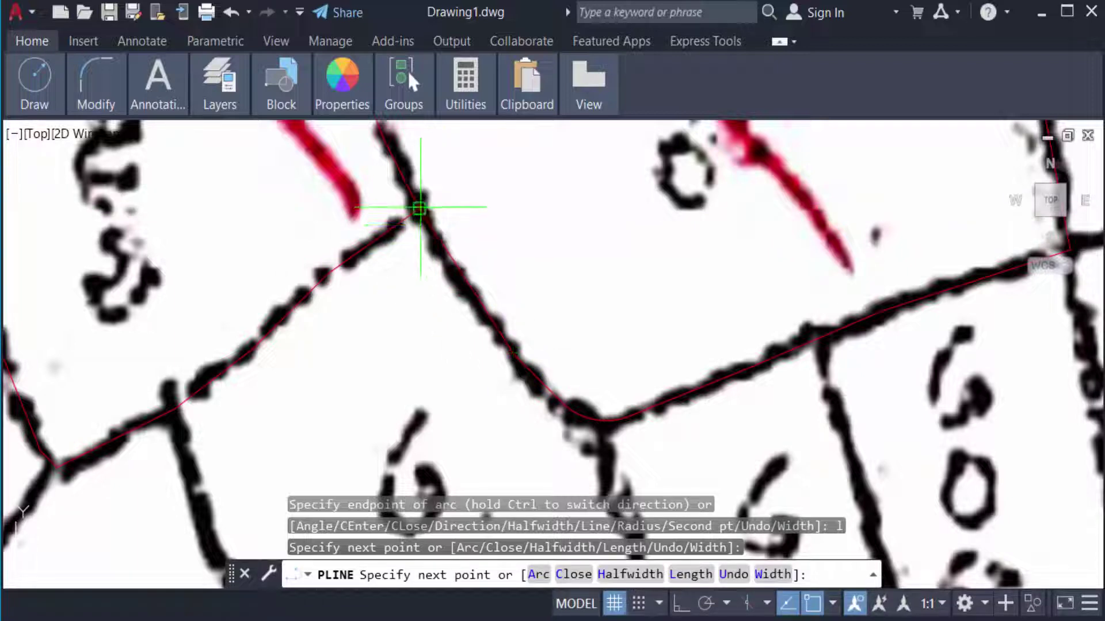
left_click(420, 208)
scroll(438, 291, "down", 2)
key("Return")
scroll(366, 308, "up", 2)
Start a new polyline placing vertices along the neighbouring plot's boundary.
key("Return")
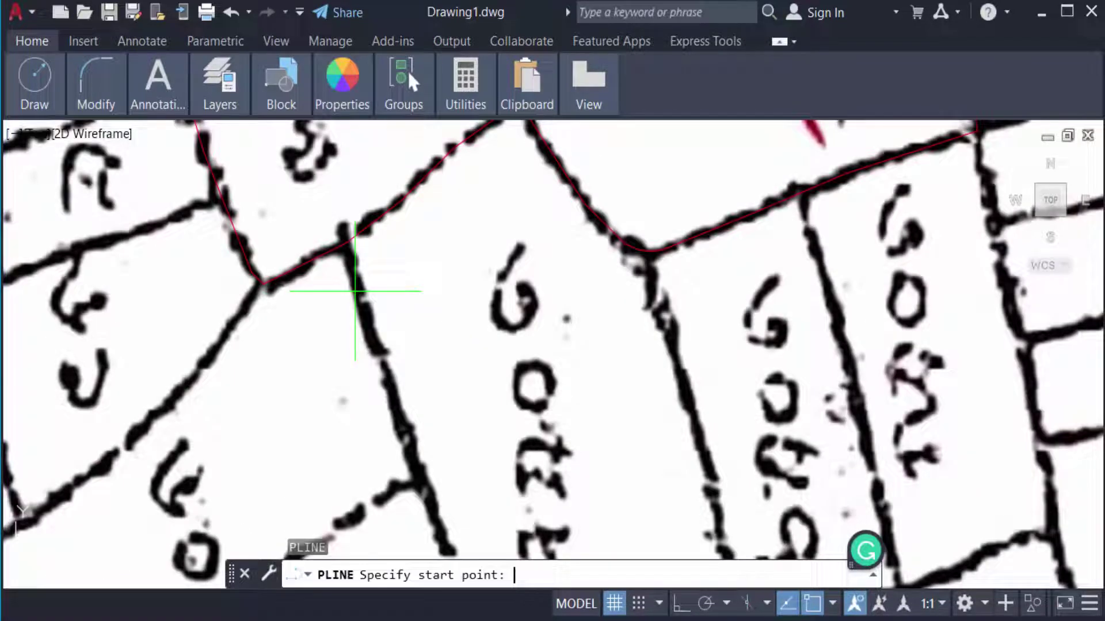
left_click(354, 291)
scroll(355, 291, "down", 2)
scroll(439, 457, "up", 2)
left_click(440, 457)
left_click(708, 383)
left_click(701, 186)
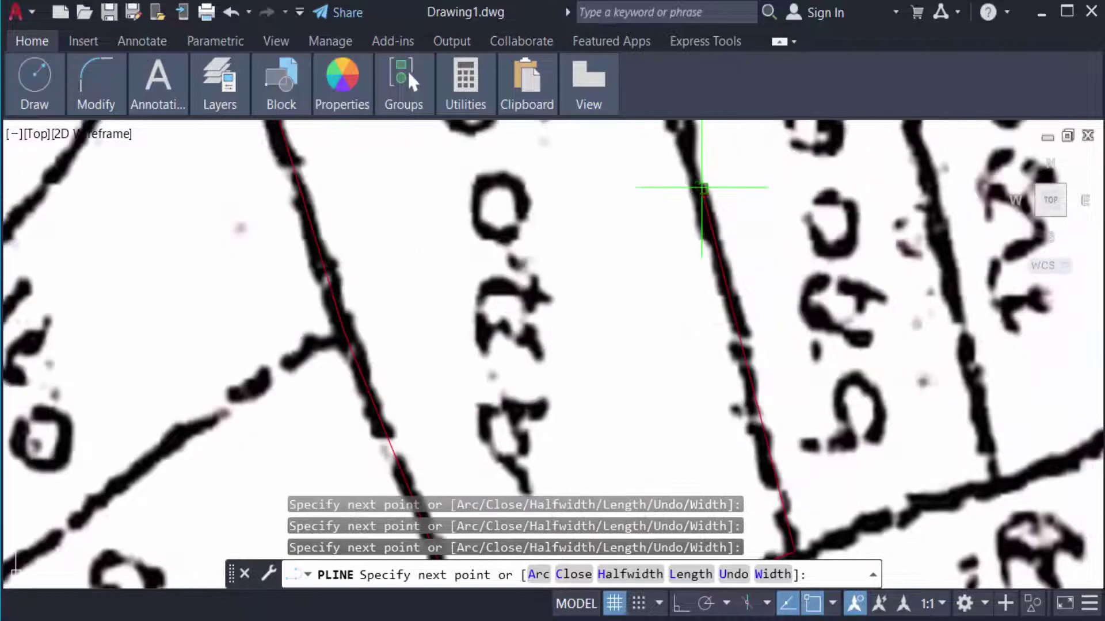
scroll(701, 186, "down", 2)
scroll(646, 333, "up", 2)
Finish the neighbouring plot outline and begin tracing the lower third plot.
left_click(639, 153)
key("Return")
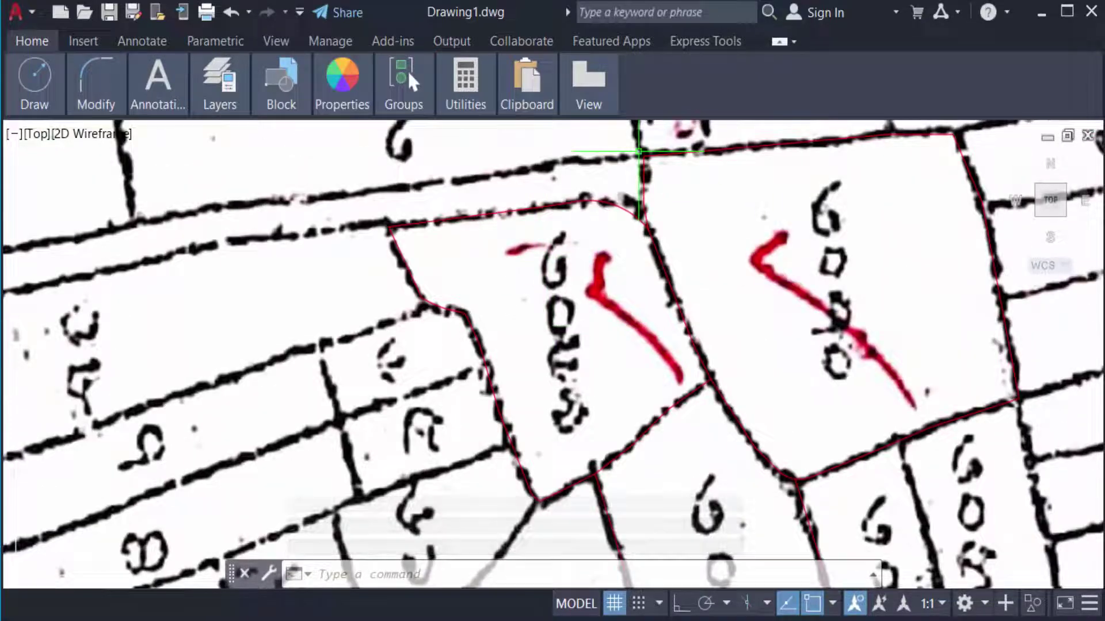
key("Return")
left_click(371, 185)
left_click(584, 375)
scroll(544, 259, "down", 1)
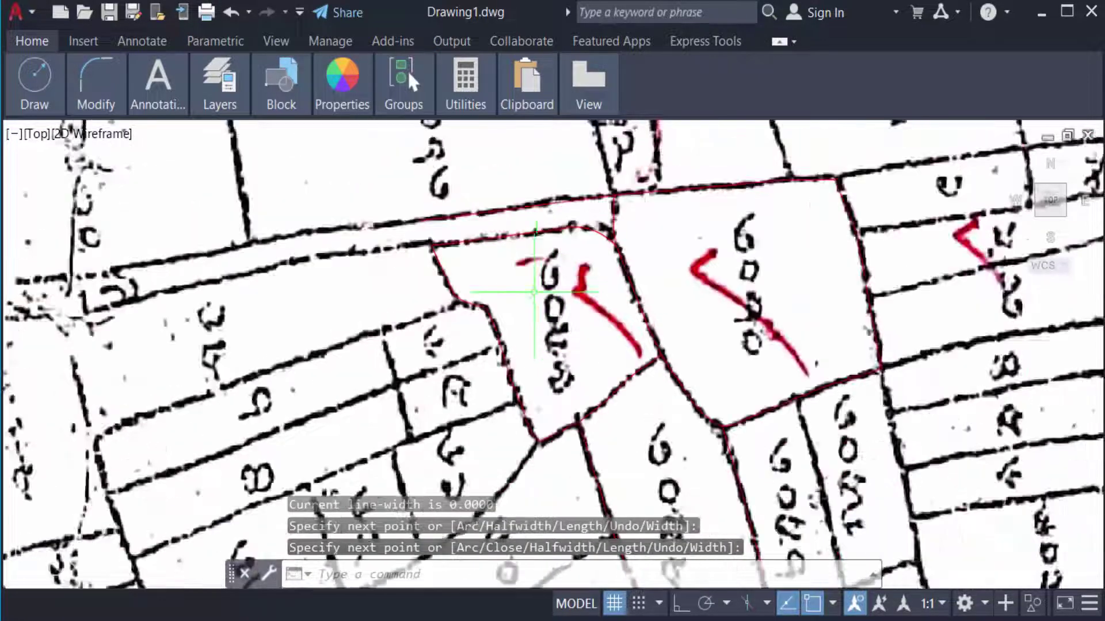
scroll(533, 292, "down", 1)
scroll(509, 311, "up", 2)
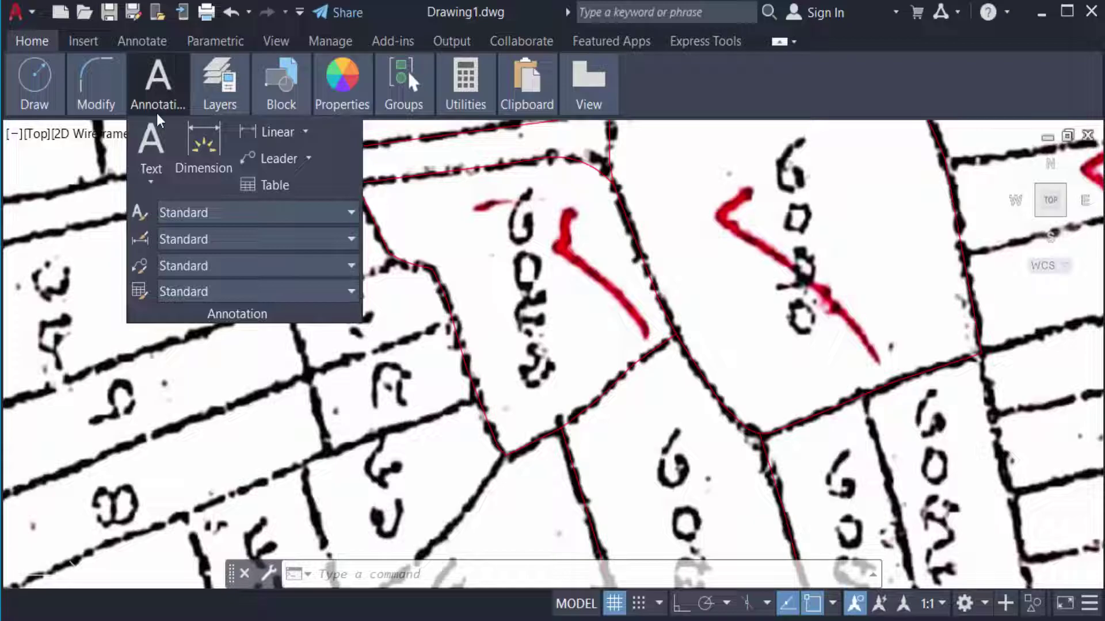
mouse_move(219, 83)
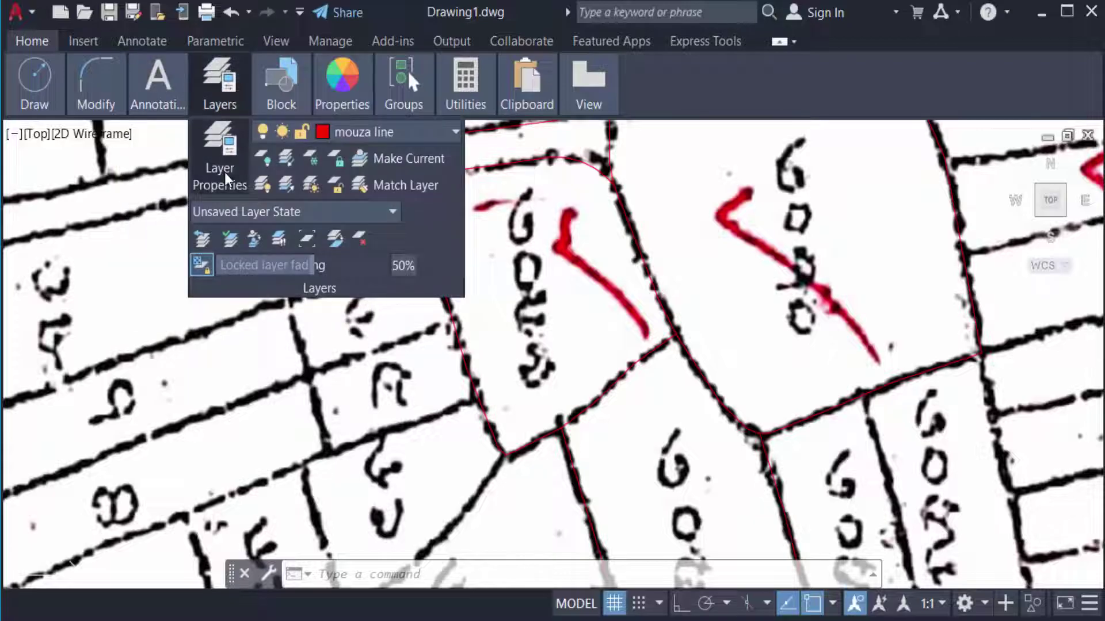
Create a layer named 'number' with green colour 70, leaving its linetype unchanged.
left_click(226, 177)
left_click(190, 94)
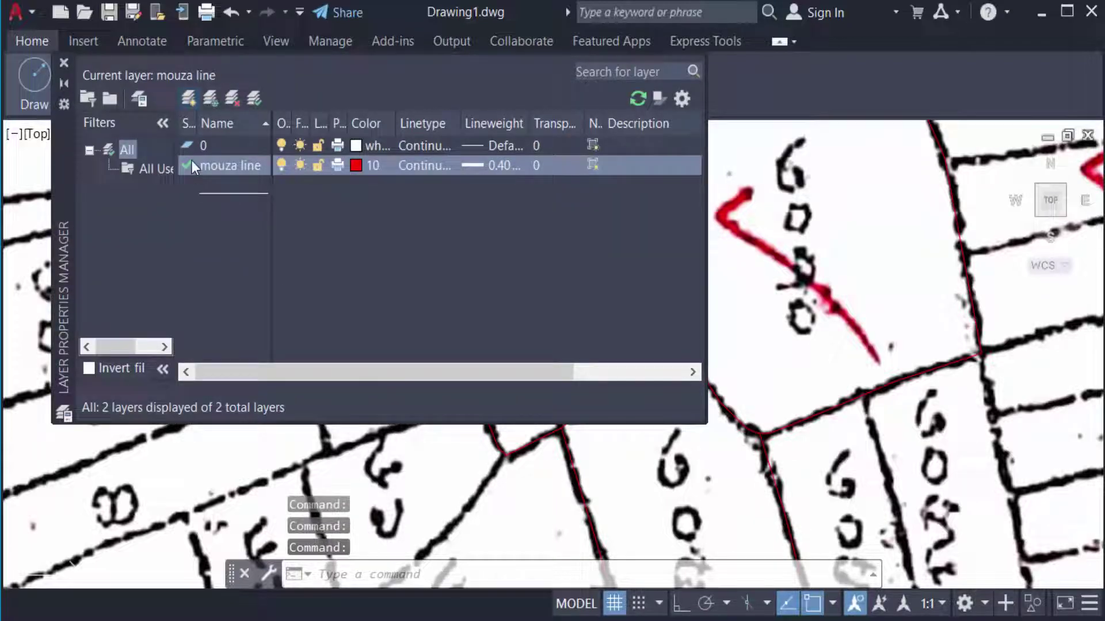
type("n")
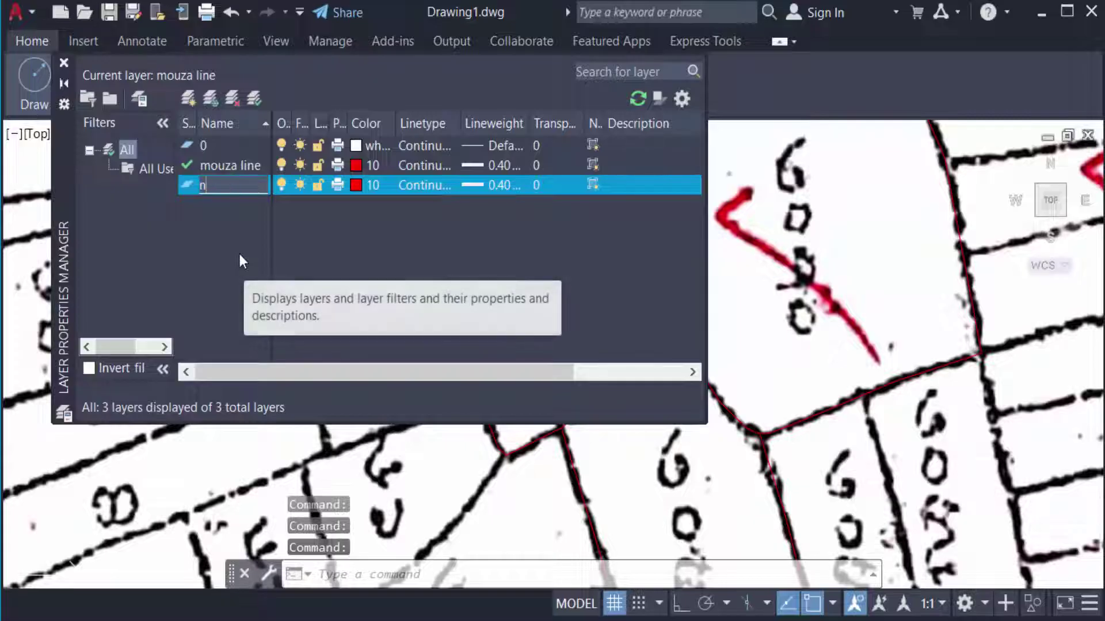
type("umber")
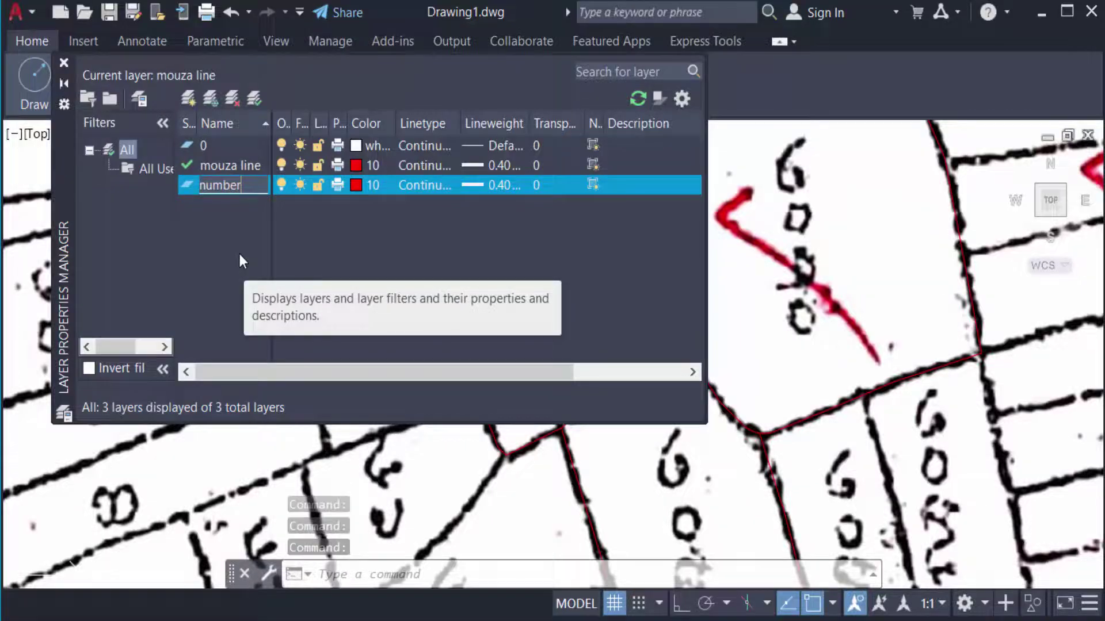
left_click(356, 187)
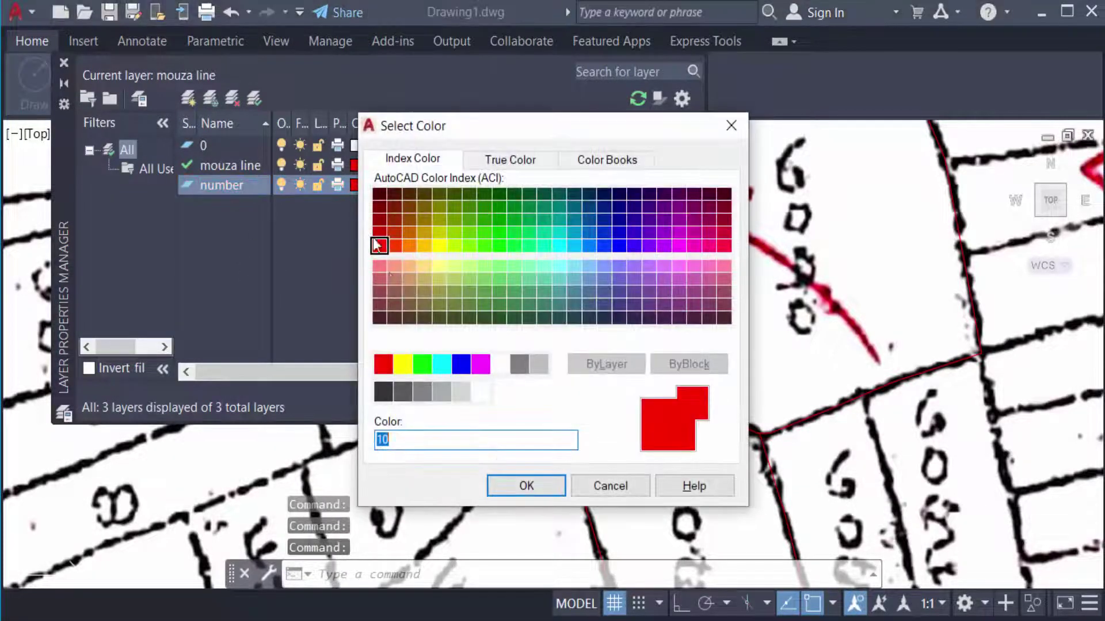
left_click(467, 245)
left_click(520, 486)
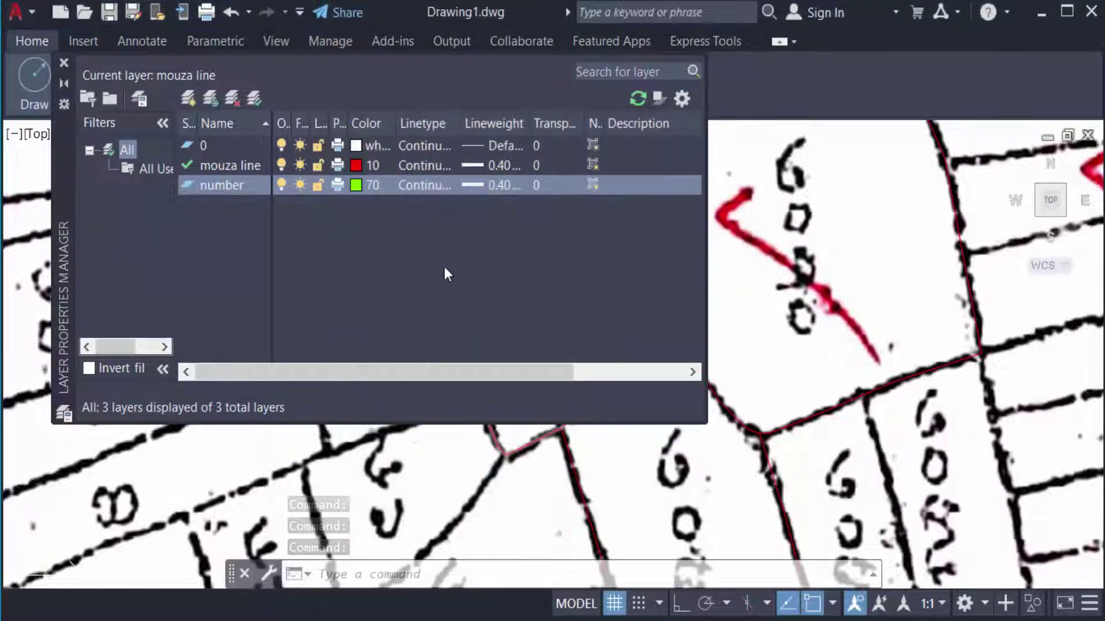
left_click(458, 187)
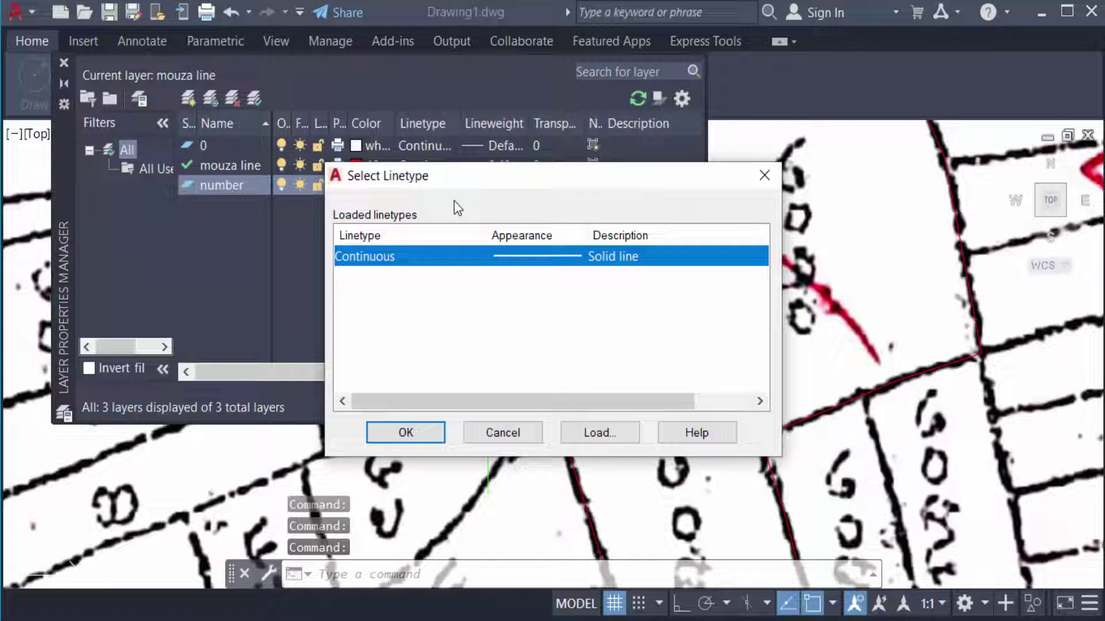
left_click(765, 177)
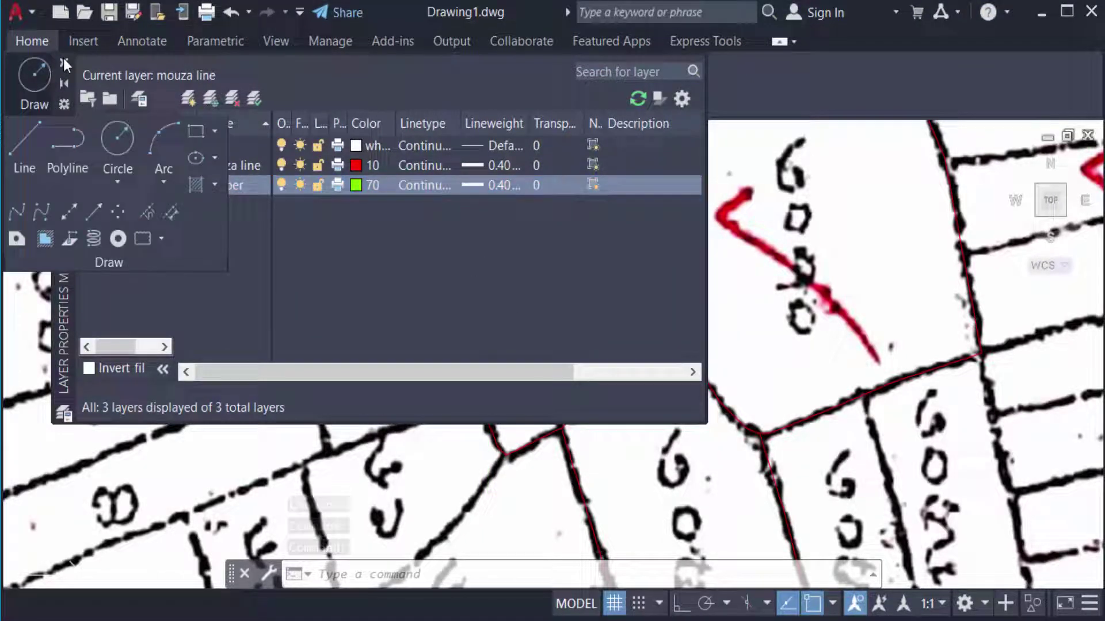
mouse_move(220, 85)
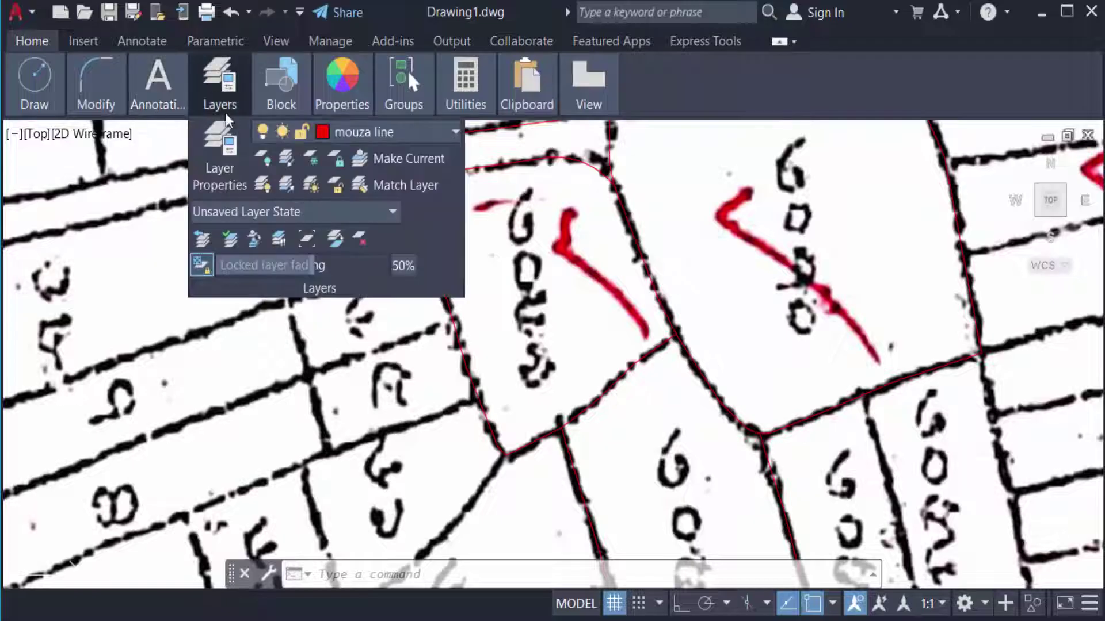
Make the number layer current from the Layers dropdown.
left_click(321, 132)
left_click(341, 208)
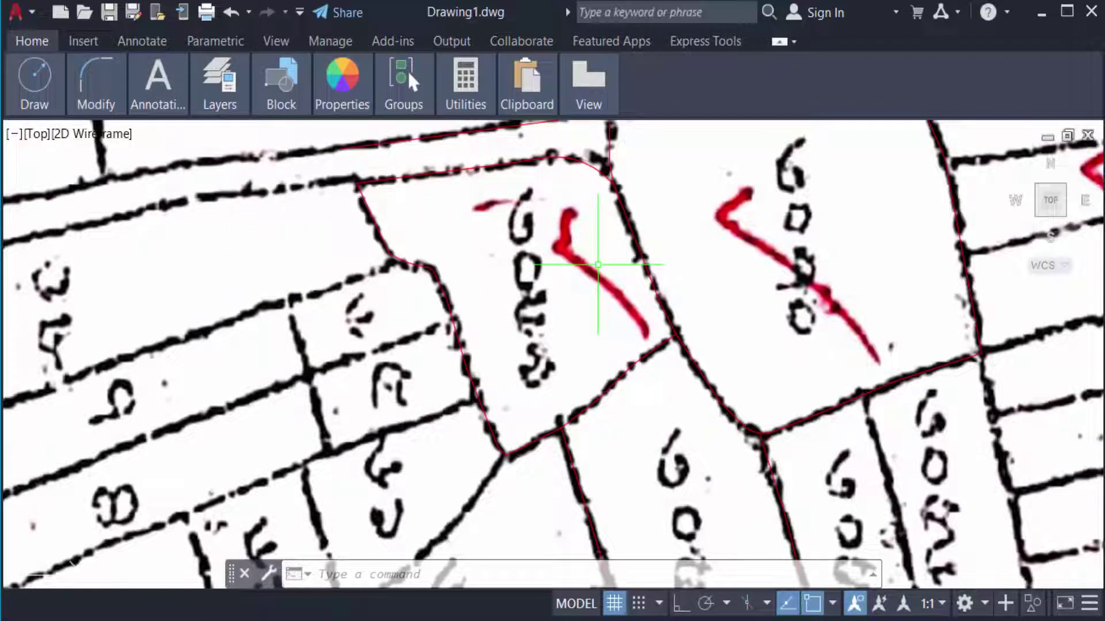
scroll(572, 297, "down", 2)
scroll(551, 294, "up", 3)
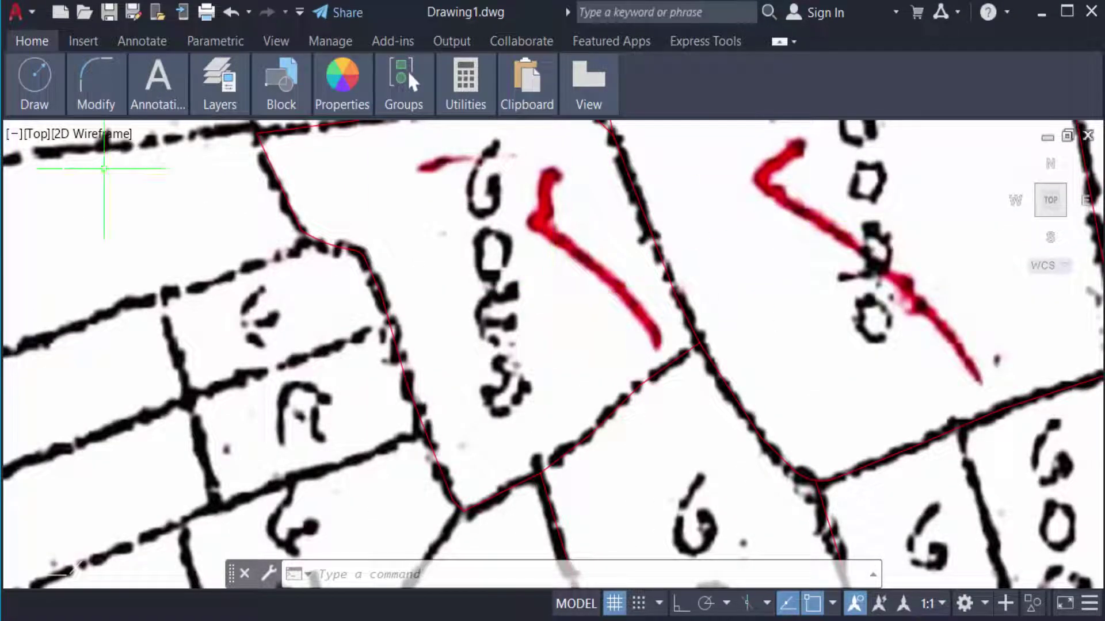
Add single-line text 3069 inside the first plot at the default height.
left_click(158, 42)
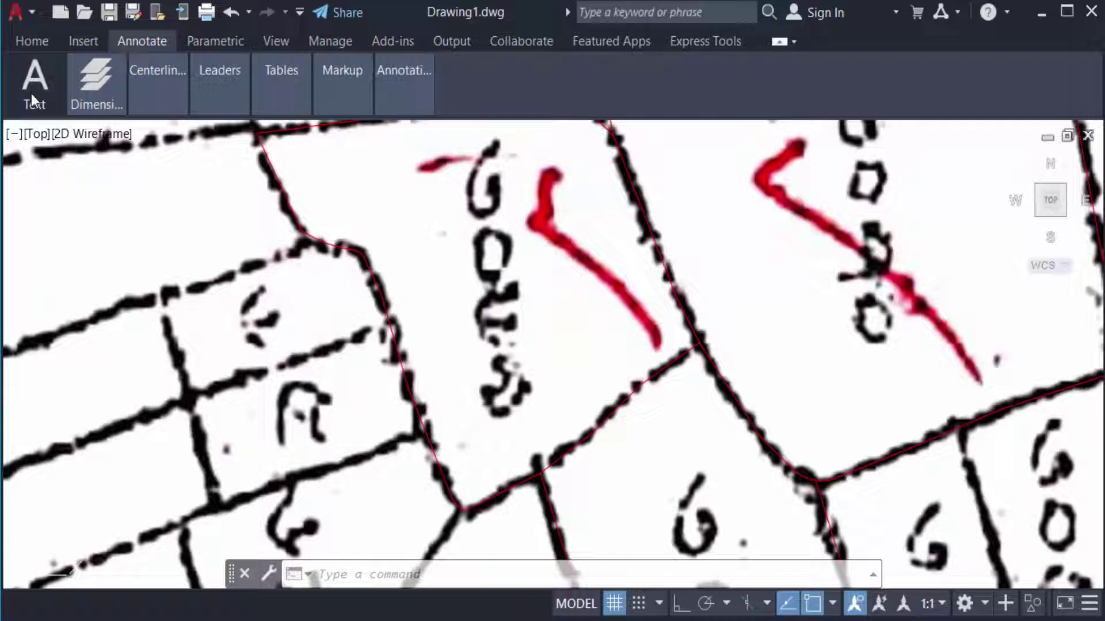
mouse_move(34, 83)
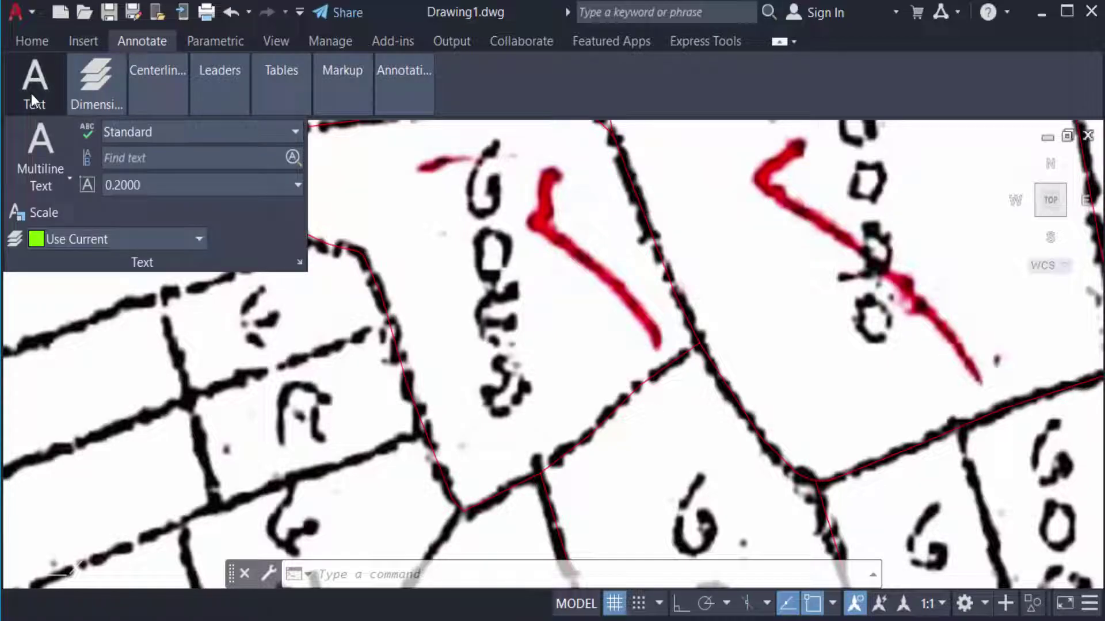
left_click(63, 174)
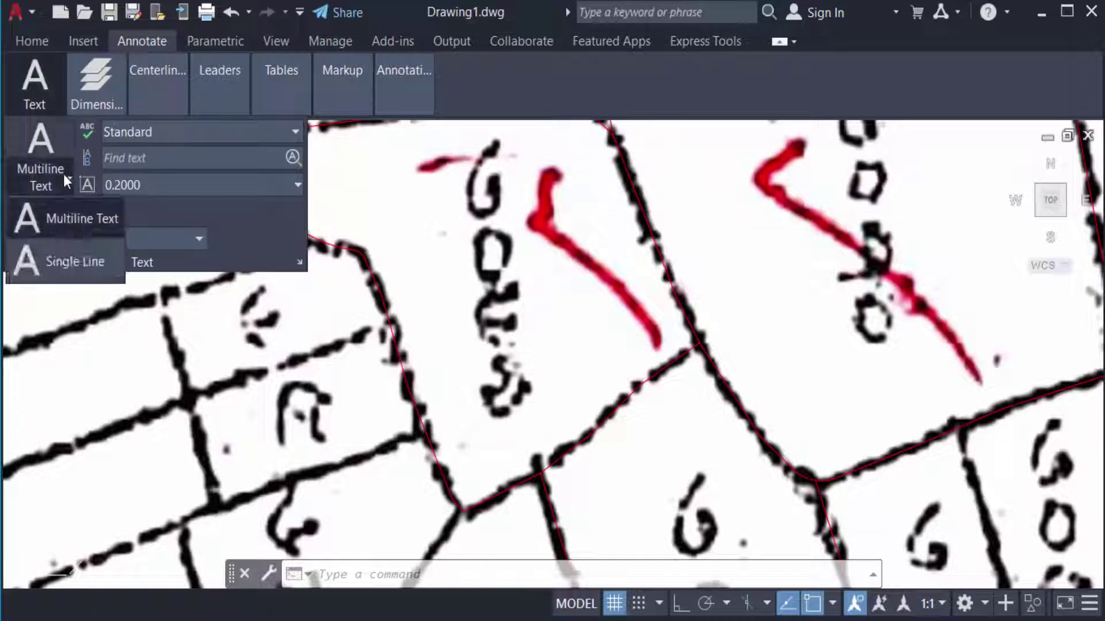
left_click(61, 256)
left_click(465, 234)
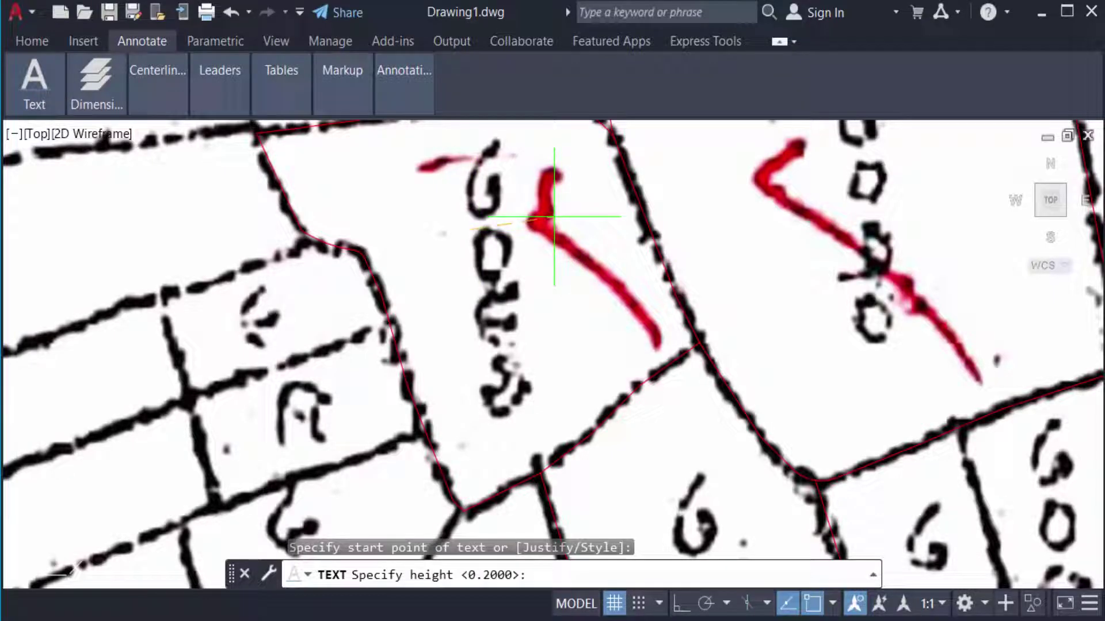
key("Return")
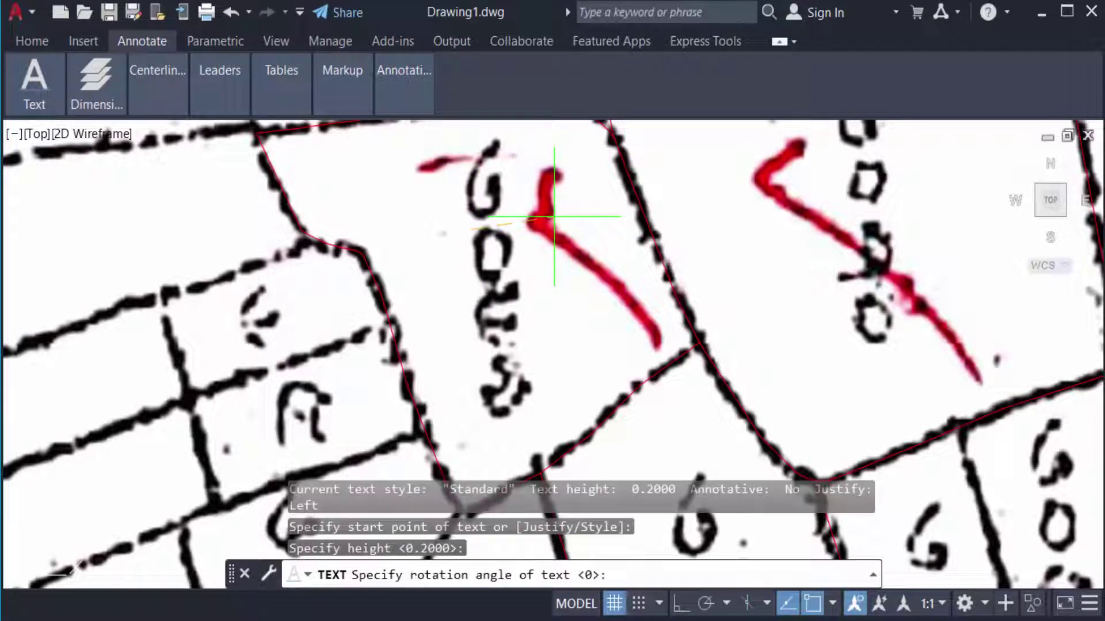
scroll(488, 352, "up", 1)
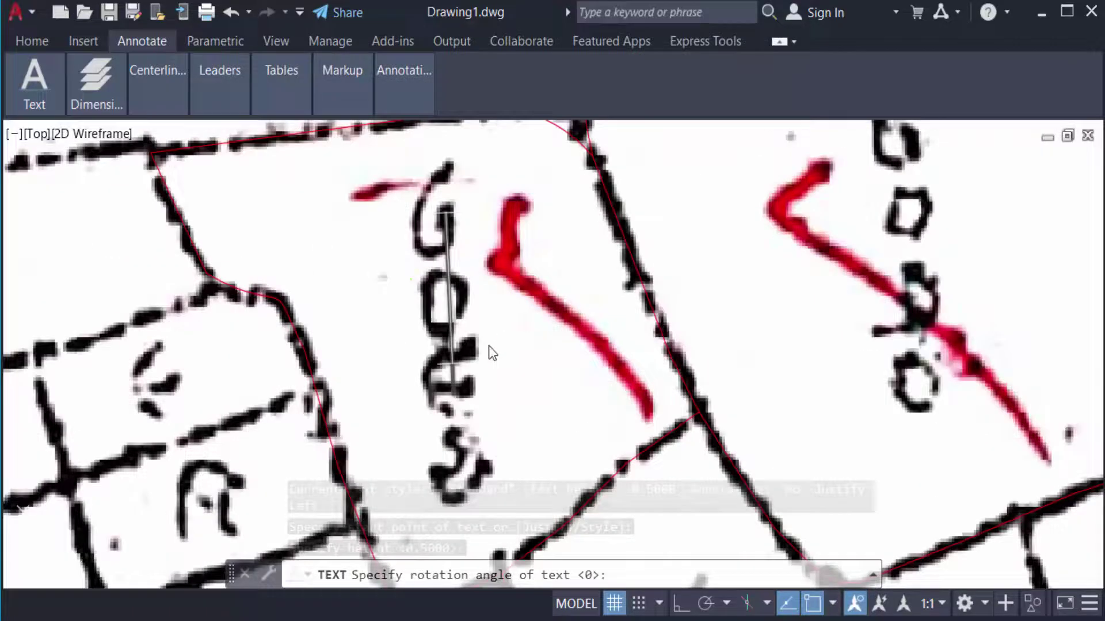
scroll(535, 337, "down", 1)
scroll(535, 337, "up", 2)
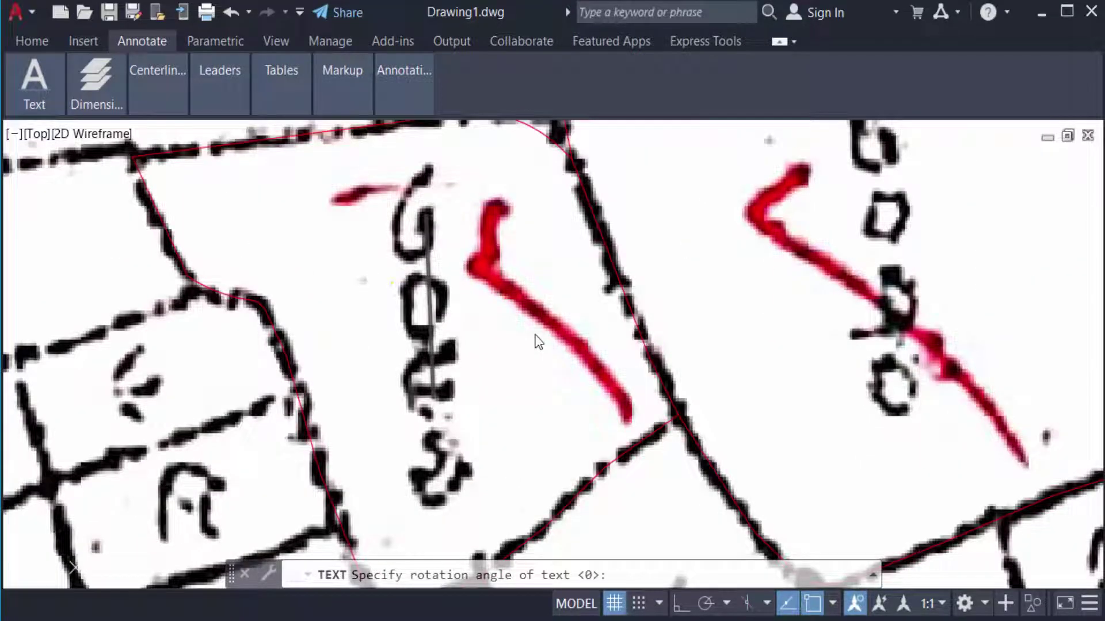
type("3069")
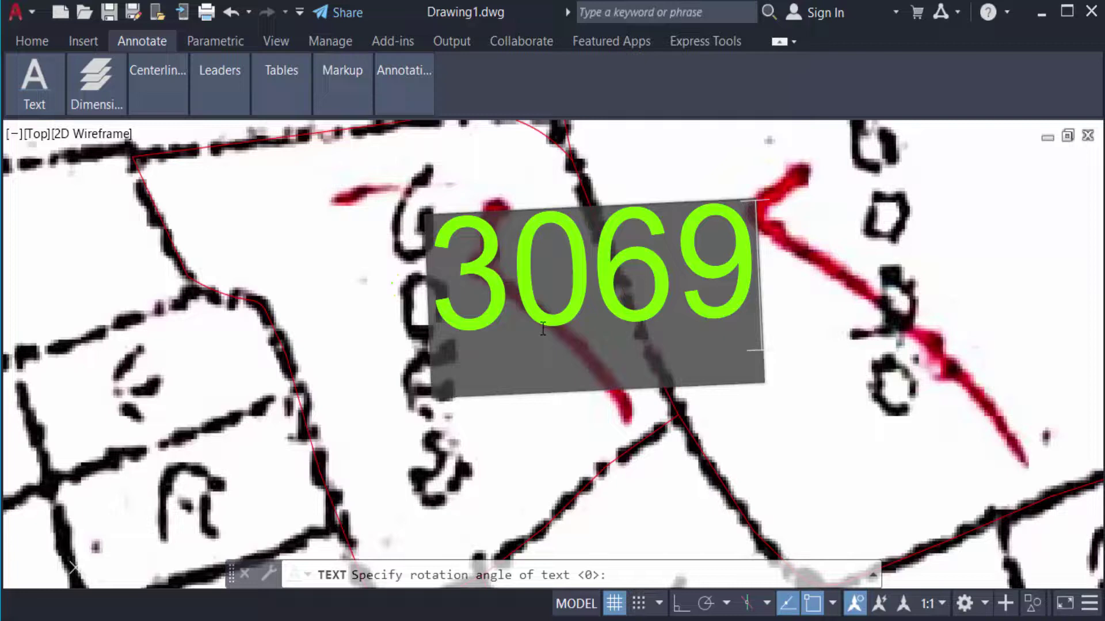
key("Return")
key("Return")
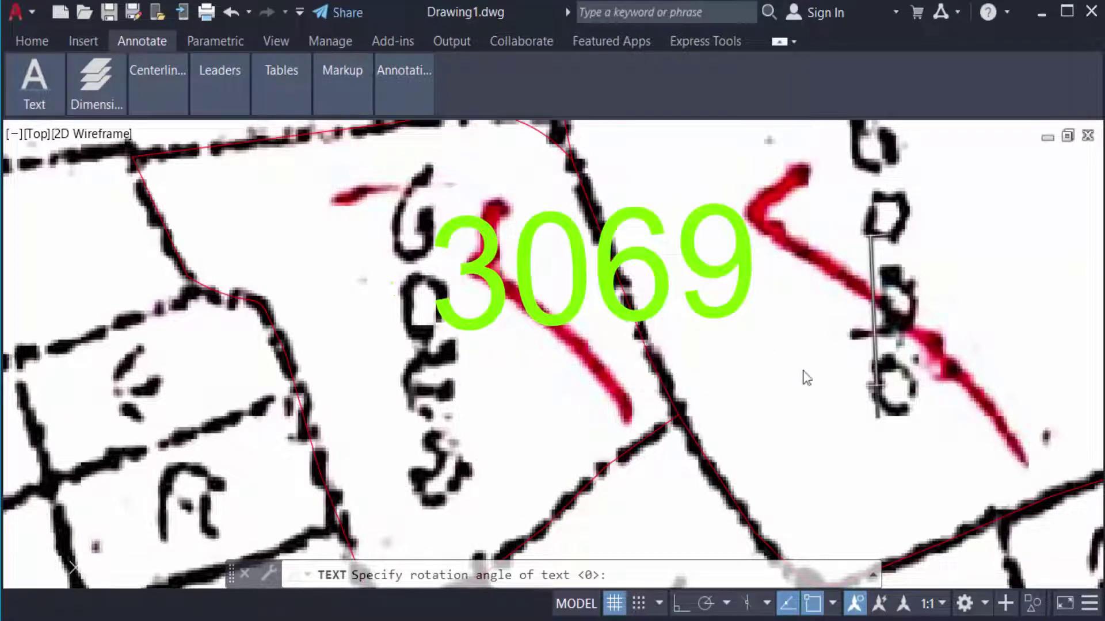
scroll(803, 377, "down", 1)
scroll(862, 331, "up", 2)
Add labels 3070 and 3058 to the other two plots, then cancel the text command.
key("Return")
type("30")
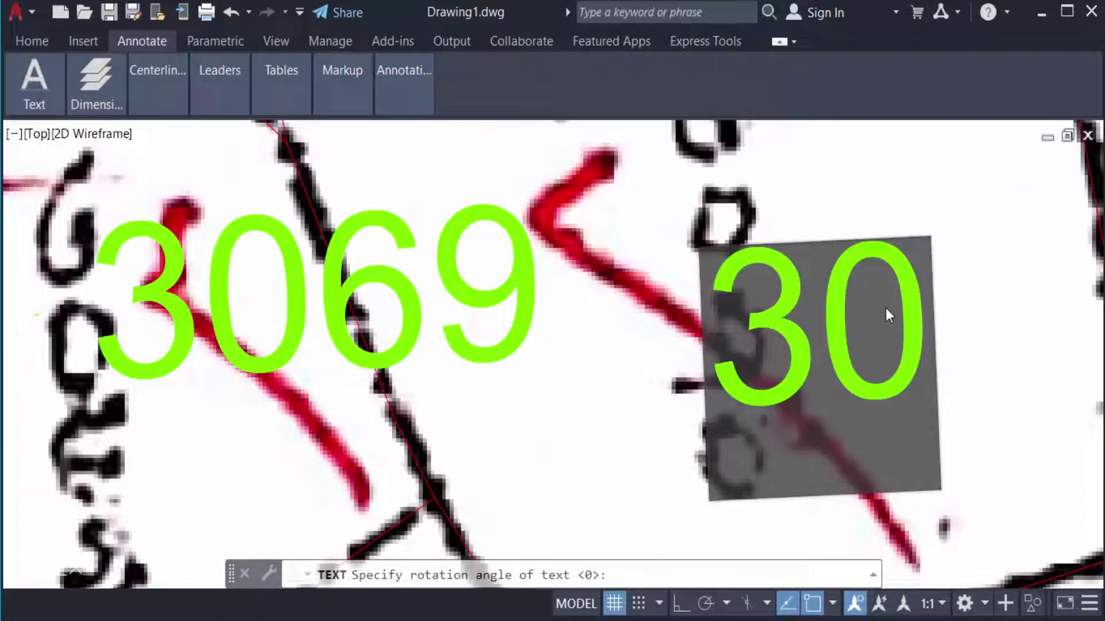
type("70")
key("Return")
key("Return")
scroll(534, 447, "down", 5)
type("30")
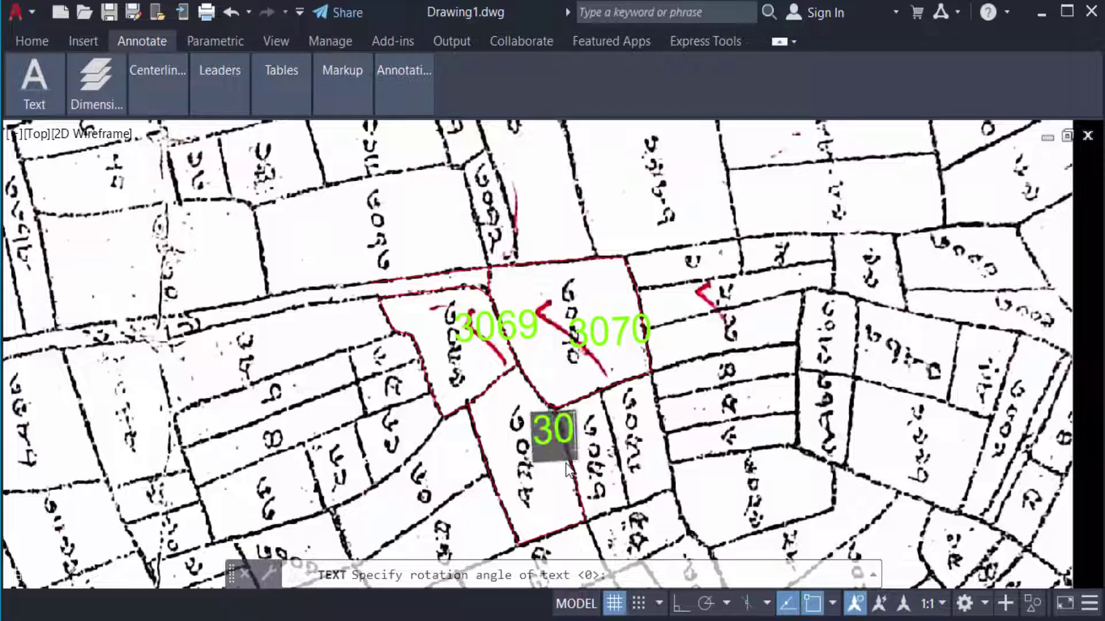
type("58")
key("Return")
key("Return")
scroll(566, 468, "up", 1)
scroll(610, 251, "up", 2)
scroll(610, 250, "down", 2)
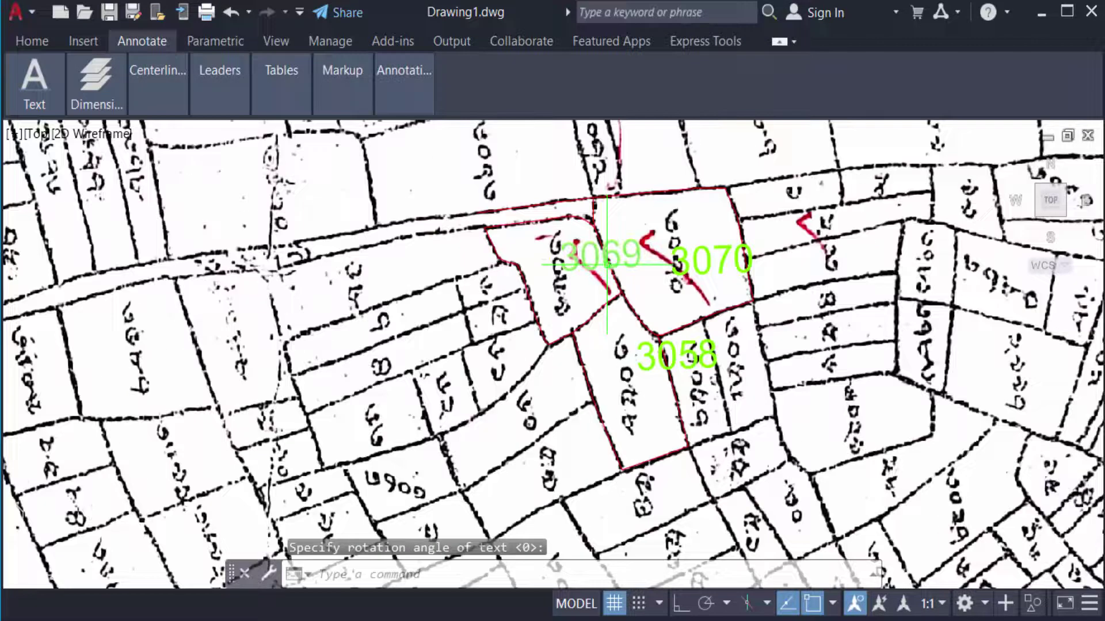
scroll(618, 254, "up", 1)
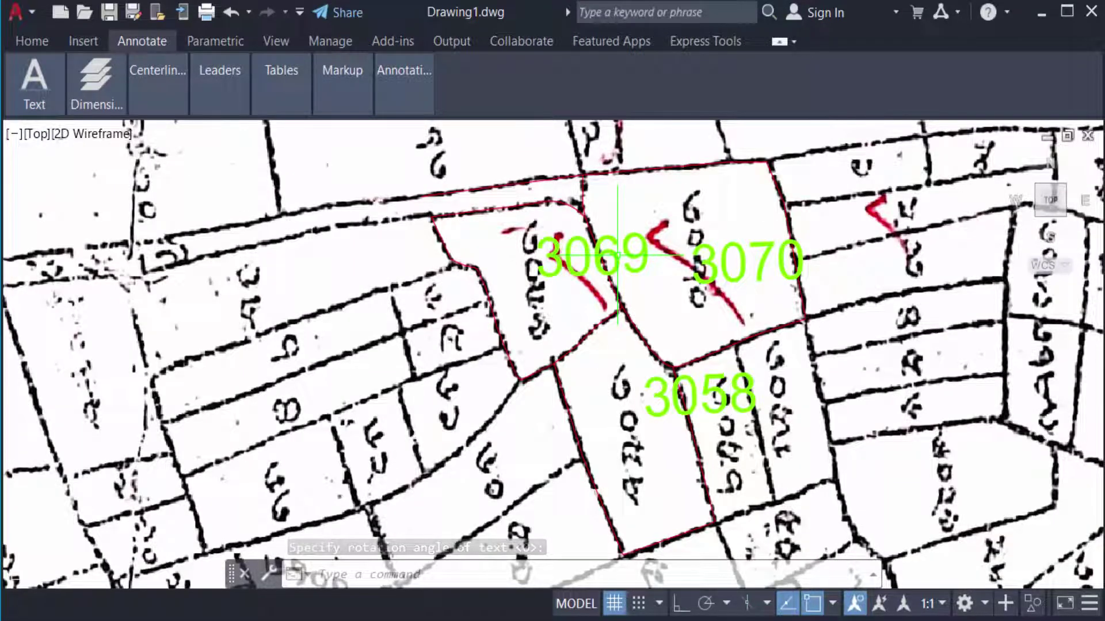
key("Escape")
key("Escape")
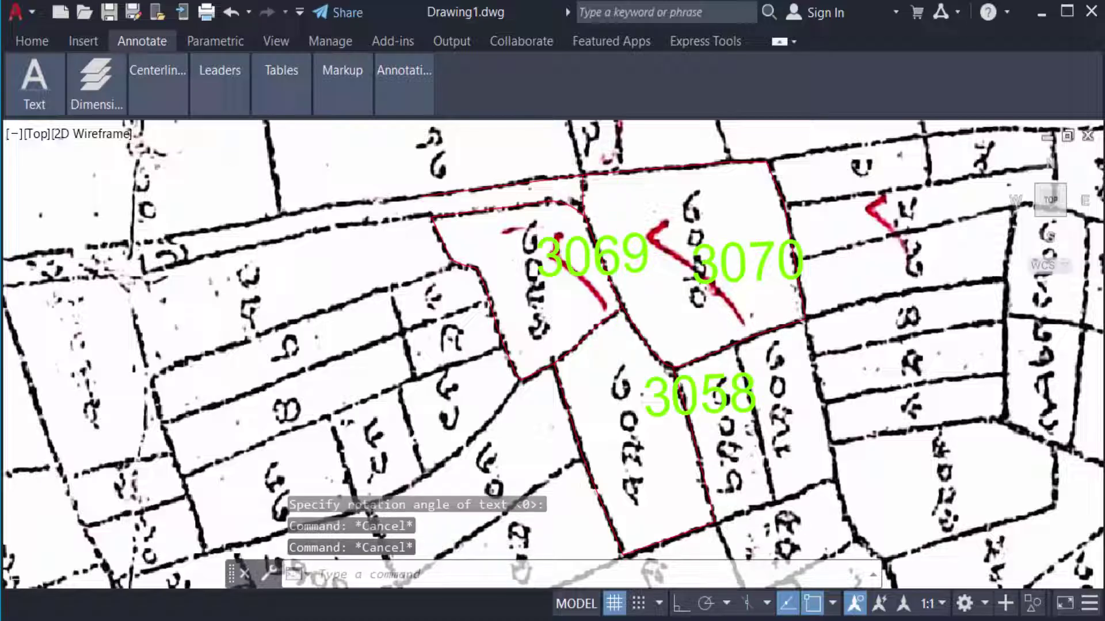
key("Escape")
type("ro")
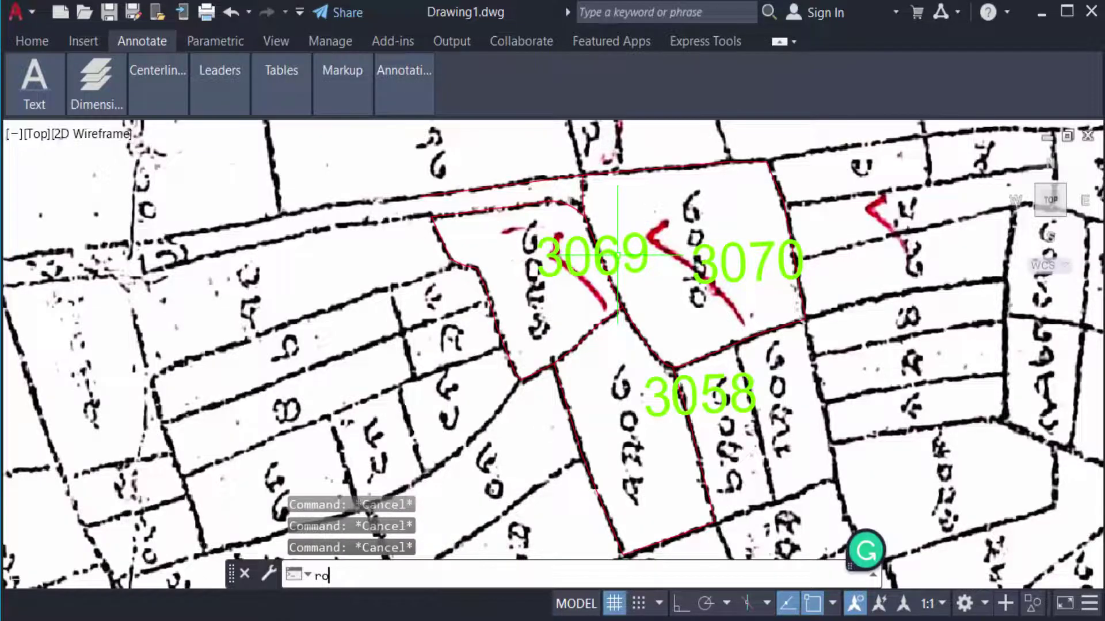
Rotate plot number 3069 to run lengthwise along its traced plot.
key("Return")
left_click(516, 526)
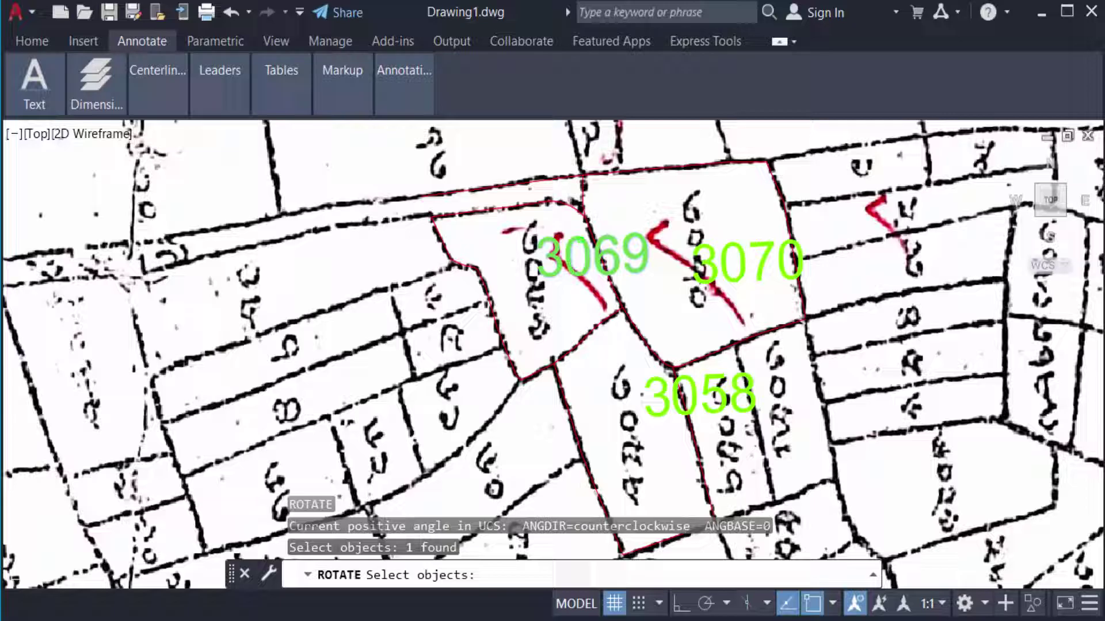
key("Return")
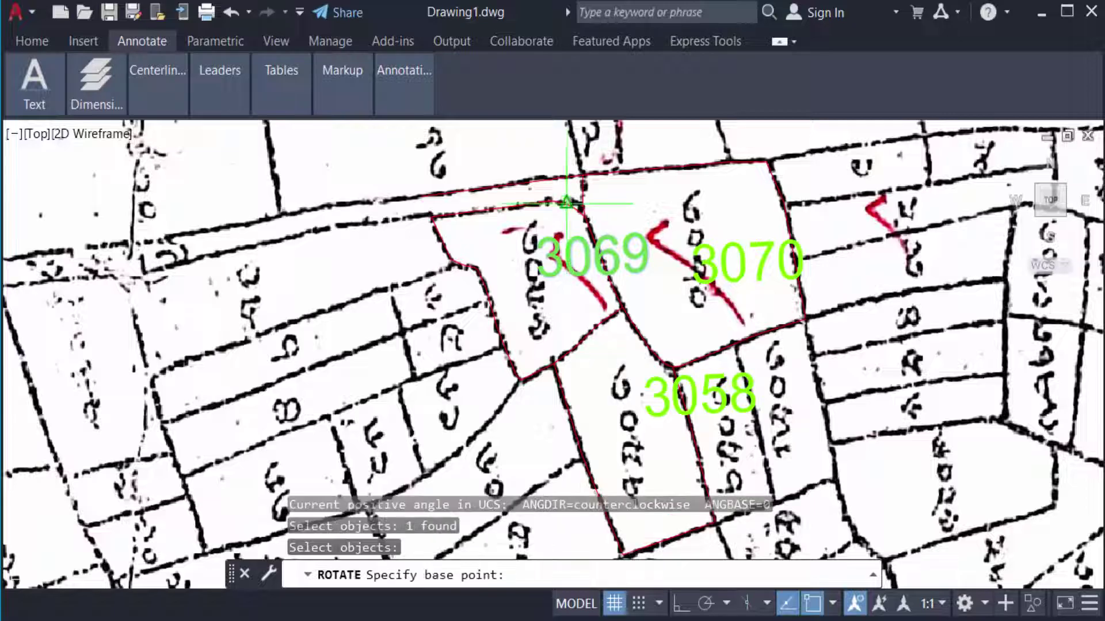
left_click(544, 245)
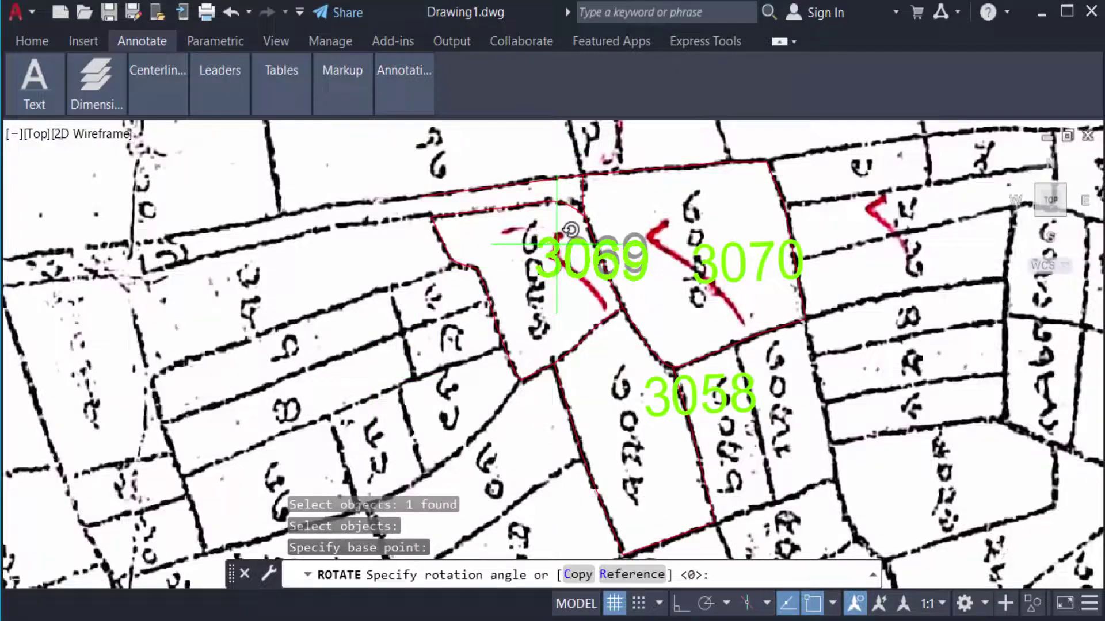
left_click(575, 361)
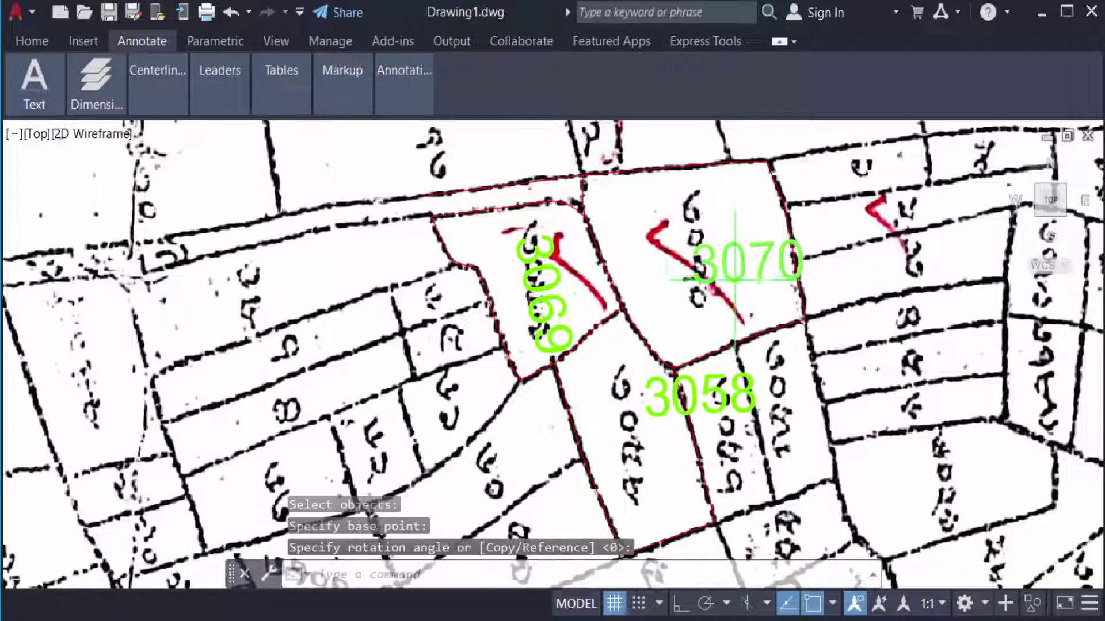
Rotate plot number 3070 to align with its plot.
key("Return")
left_click(748, 261)
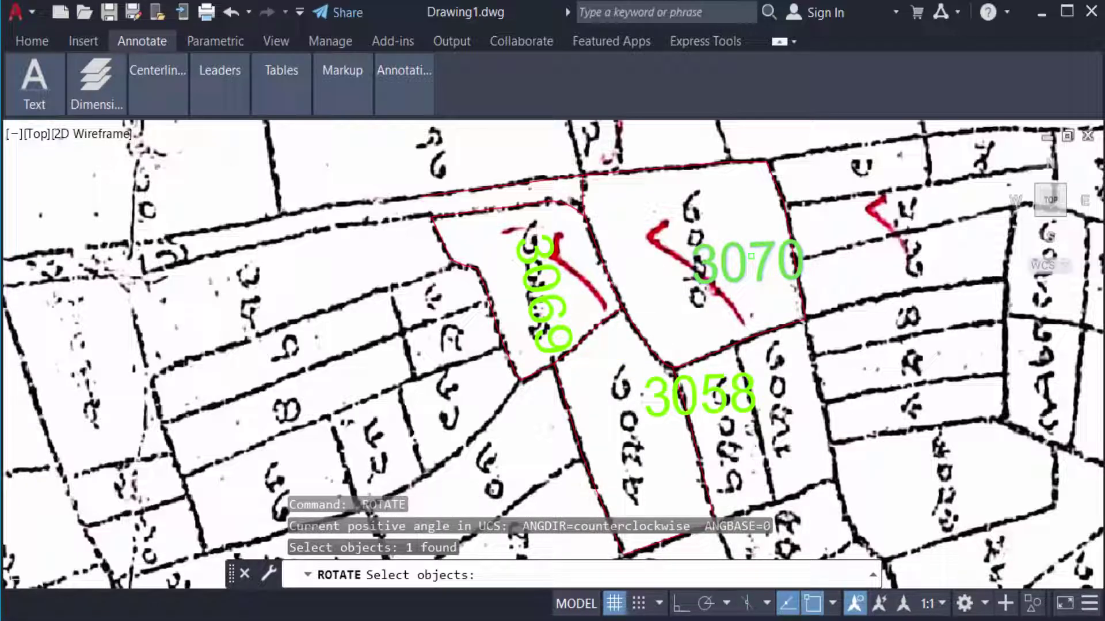
key("Return")
left_click(725, 319)
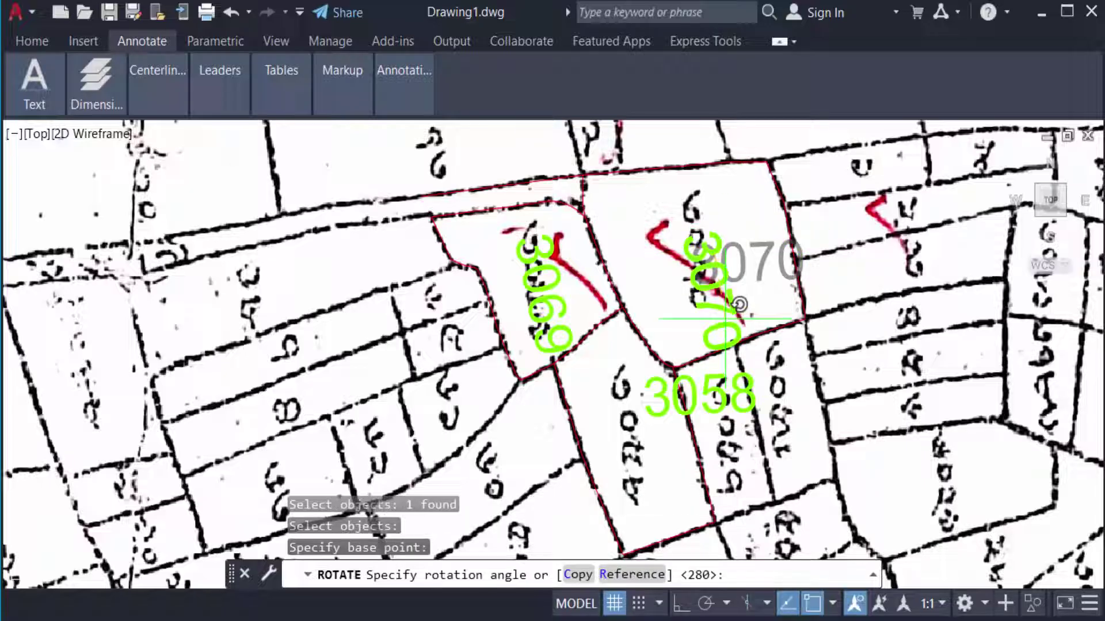
left_click(740, 316)
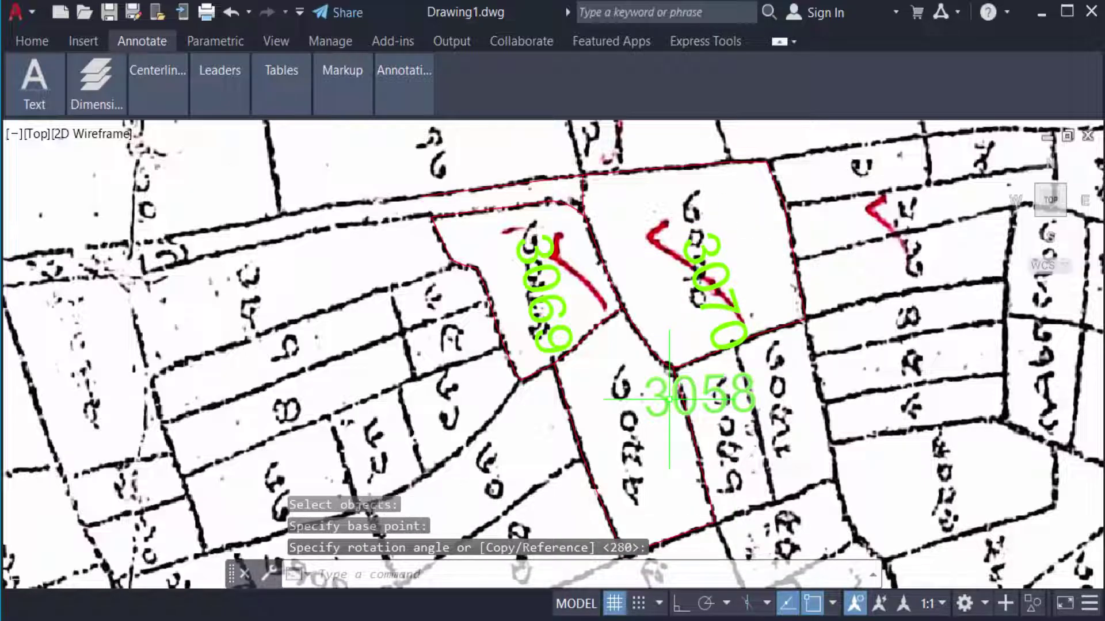
Rotate plot number 3058 about a point on the text, then end the rotate command.
key("Return")
left_click(699, 396)
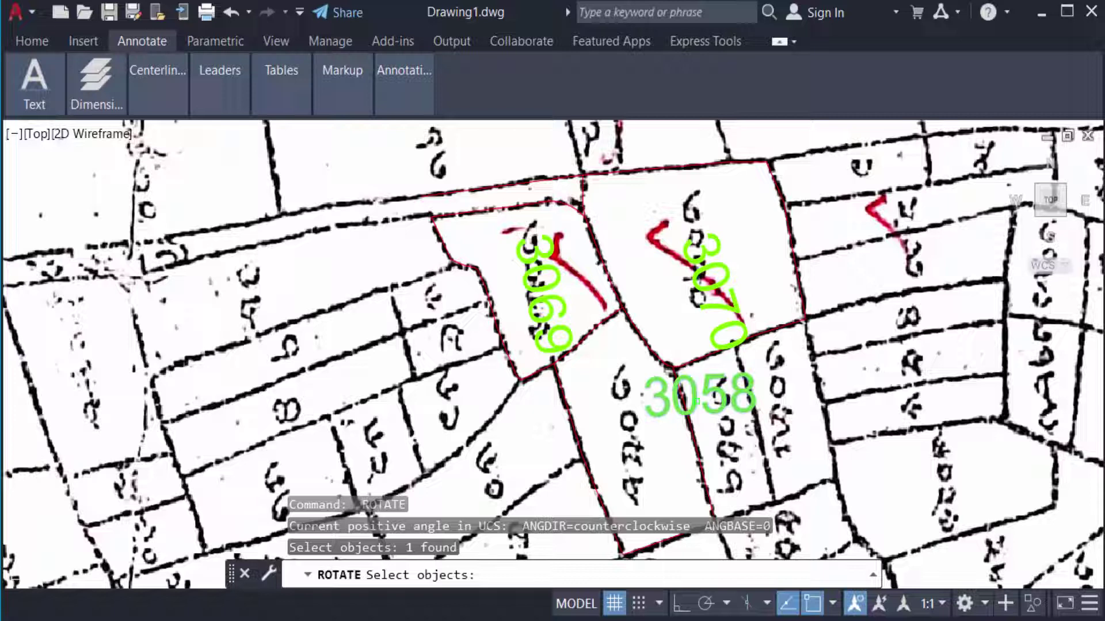
key("Return")
left_click(704, 393)
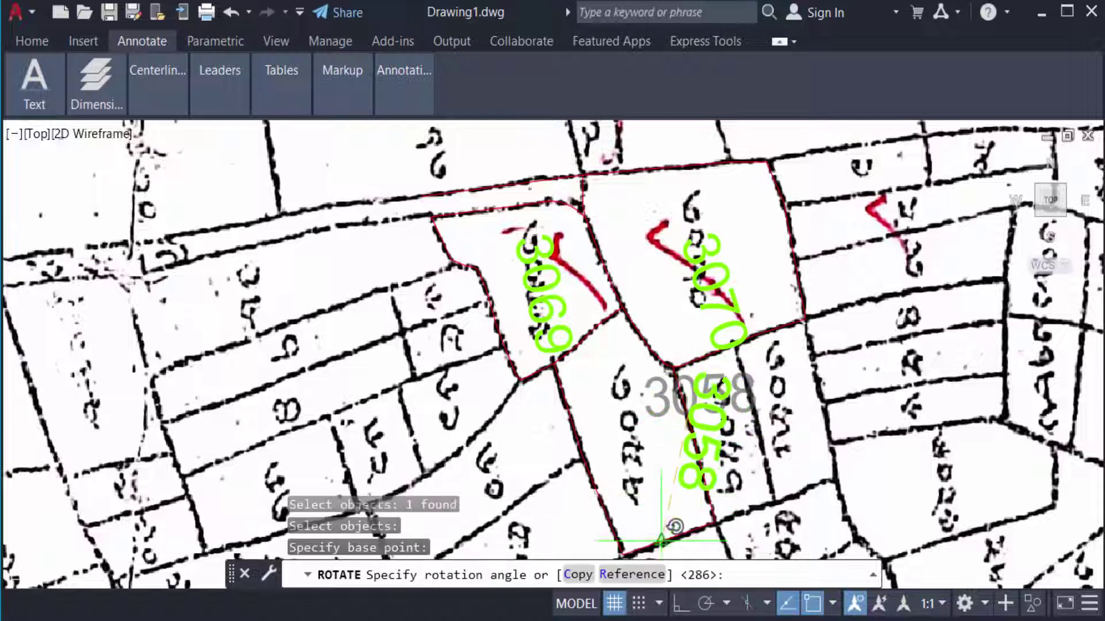
key("Escape")
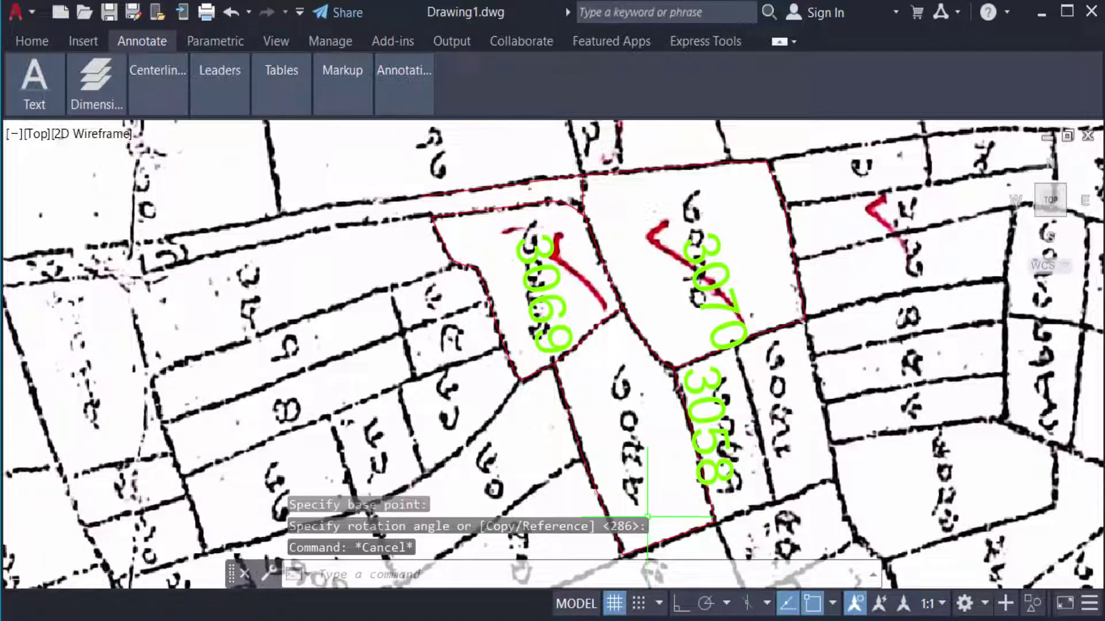
type("m")
Move the 3058 number leftward off the boundary into its own plot.
key("Return")
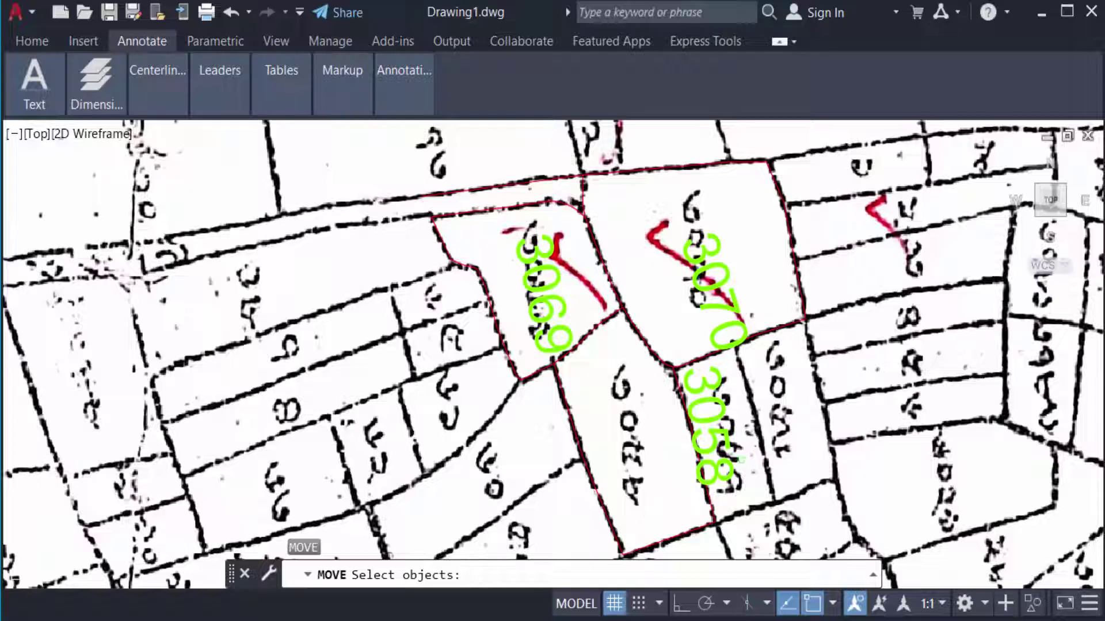
left_click(707, 414)
key("Return")
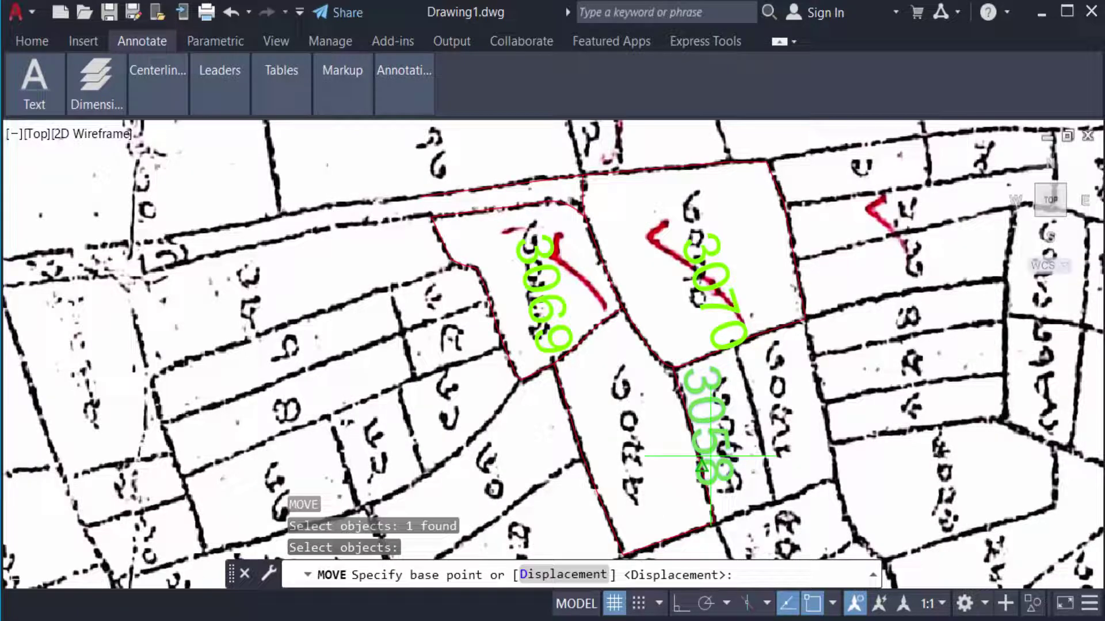
left_click(710, 457)
left_click(636, 458)
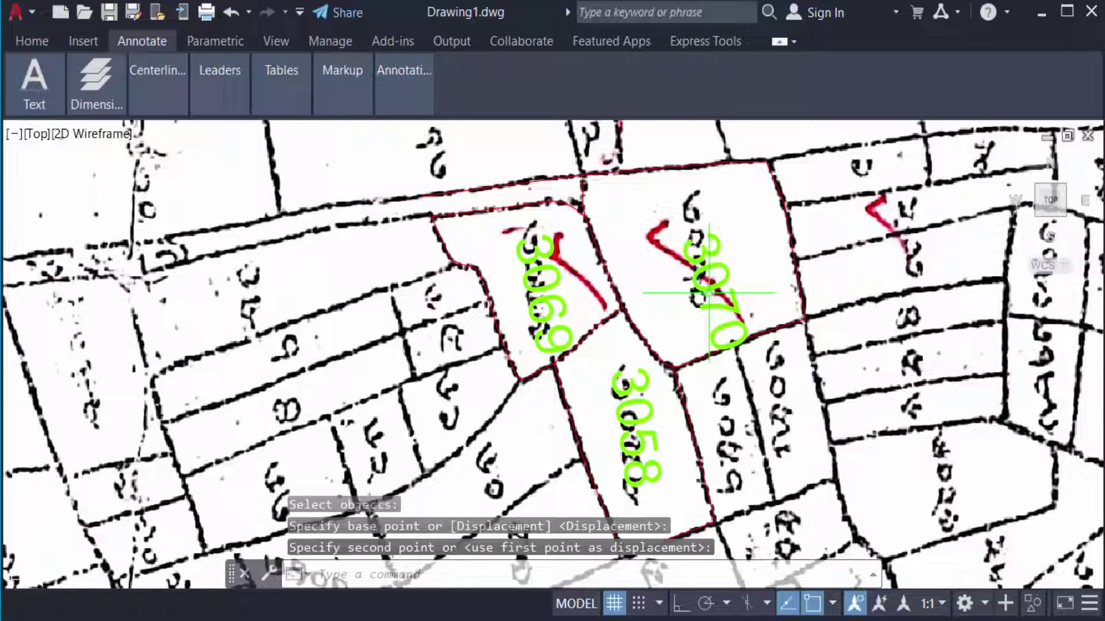
Abandon a move of the 3070 window selection, pan slightly, and restart MOVE.
key("Return")
left_click(782, 281)
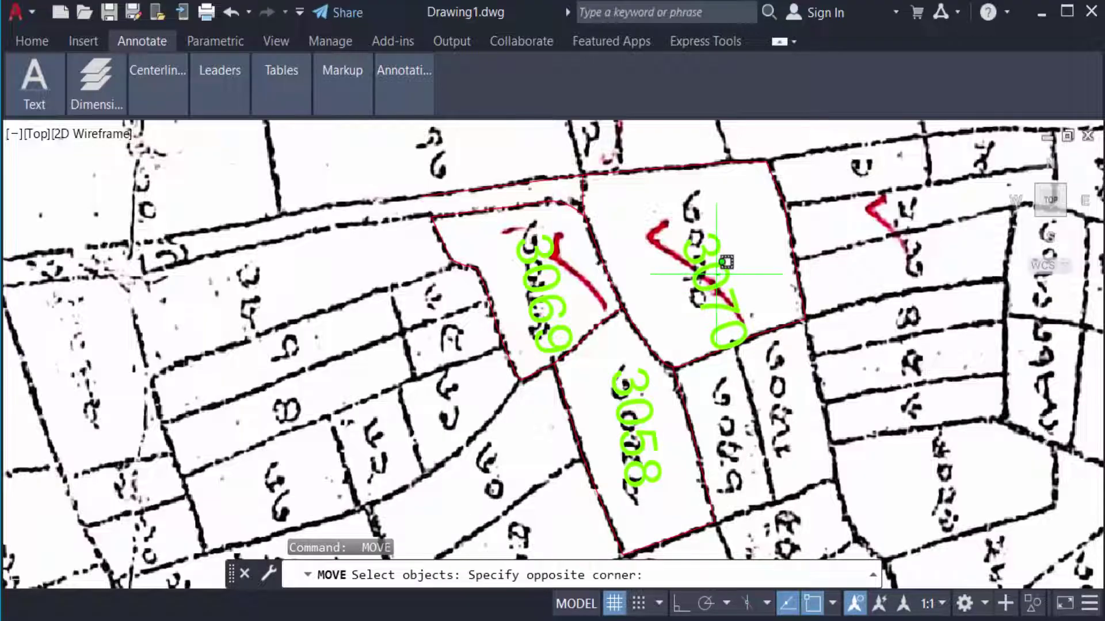
left_click(637, 215)
key("Return")
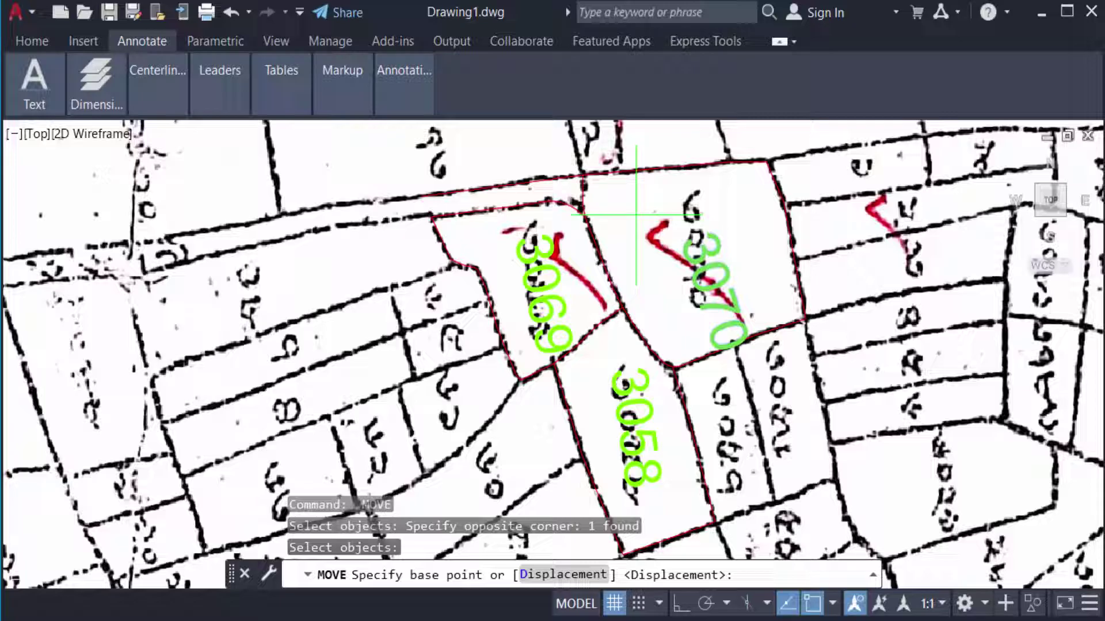
key("Escape")
scroll(612, 303, "down", 3)
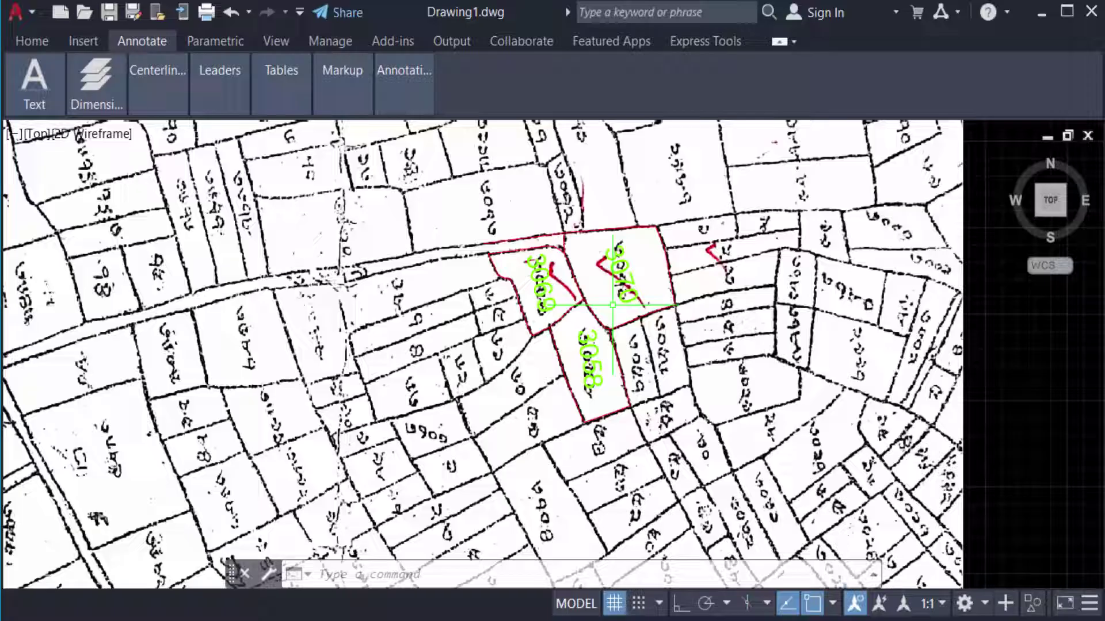
scroll(582, 305, "up", 1)
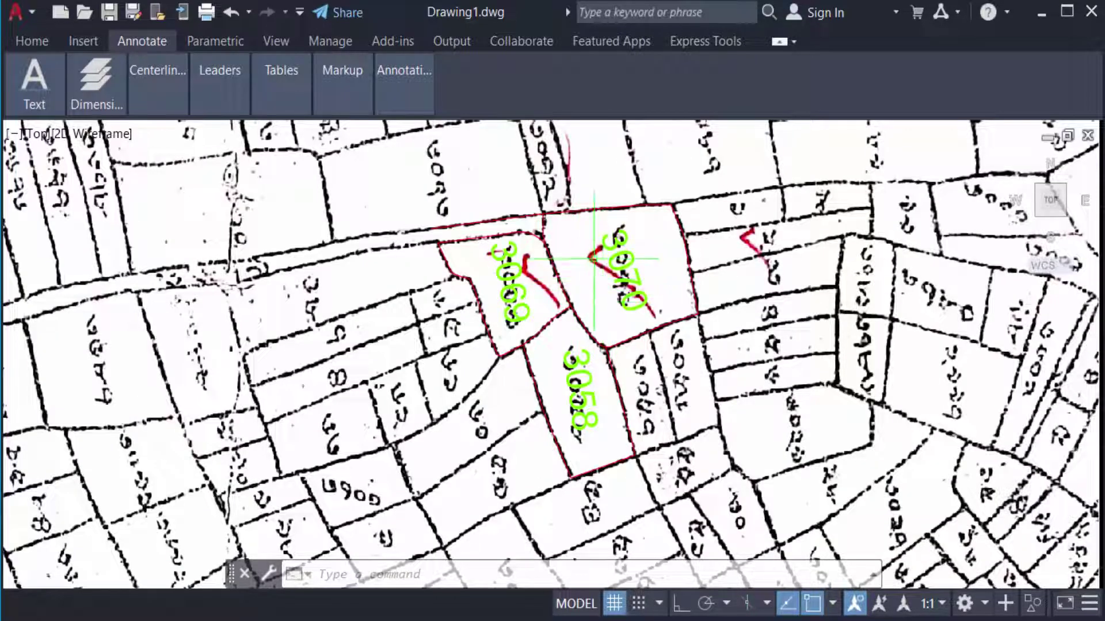
middle_click_drag(605, 302, 601, 287)
key("Escape")
key("Escape")
type("m")
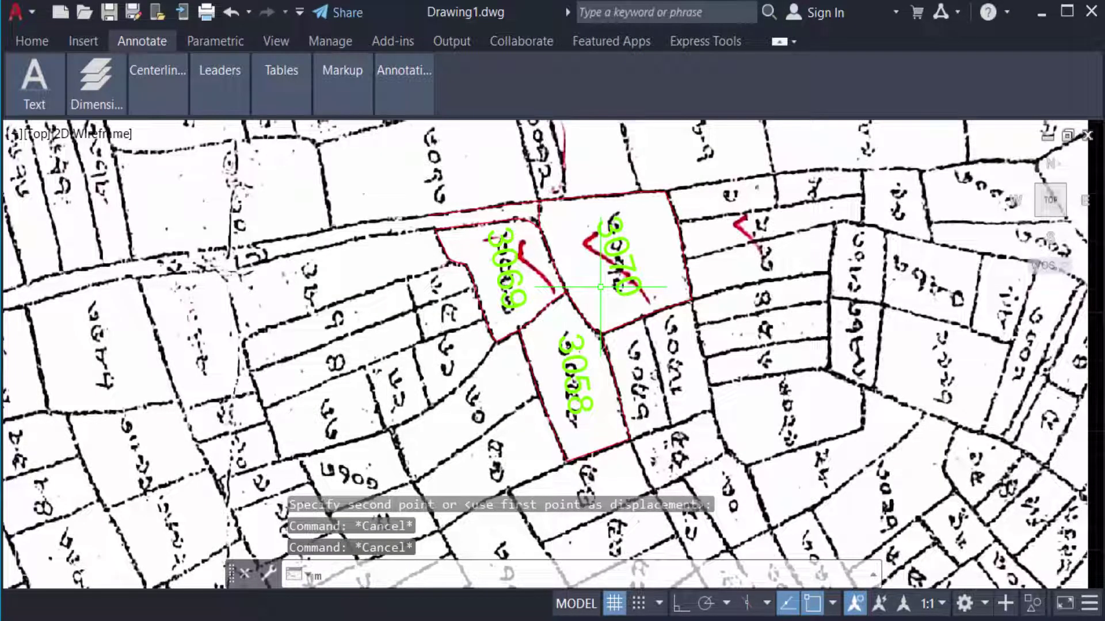
key("Return")
scroll(600, 286, "down", 5)
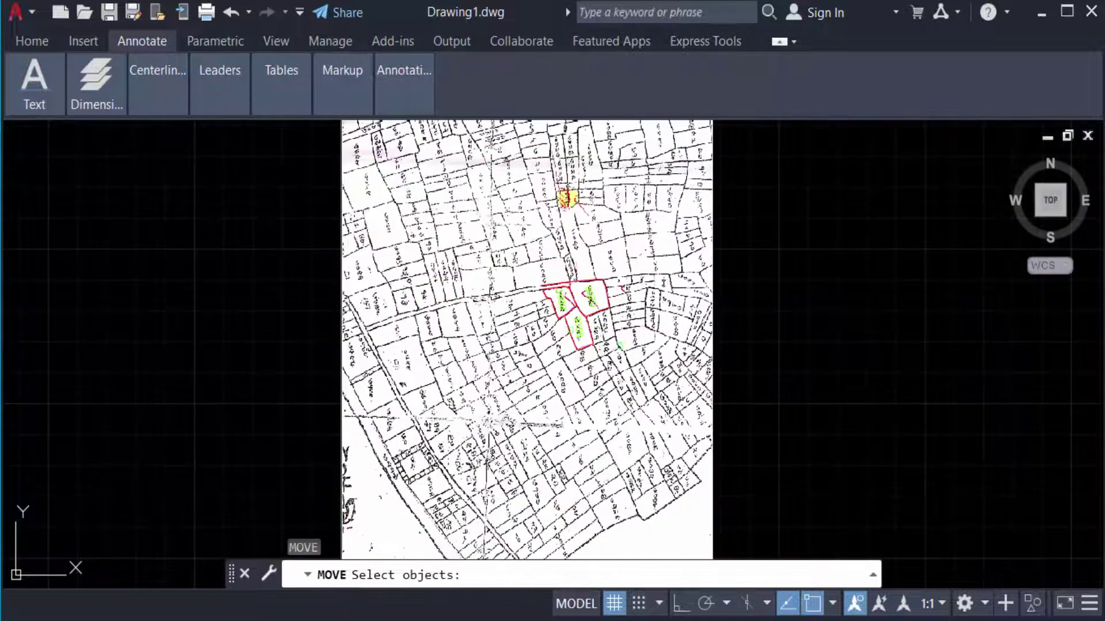
Window-select the scanned map and shift it right, clear of the traced plots.
left_click(762, 444)
left_click(519, 430)
key("Return")
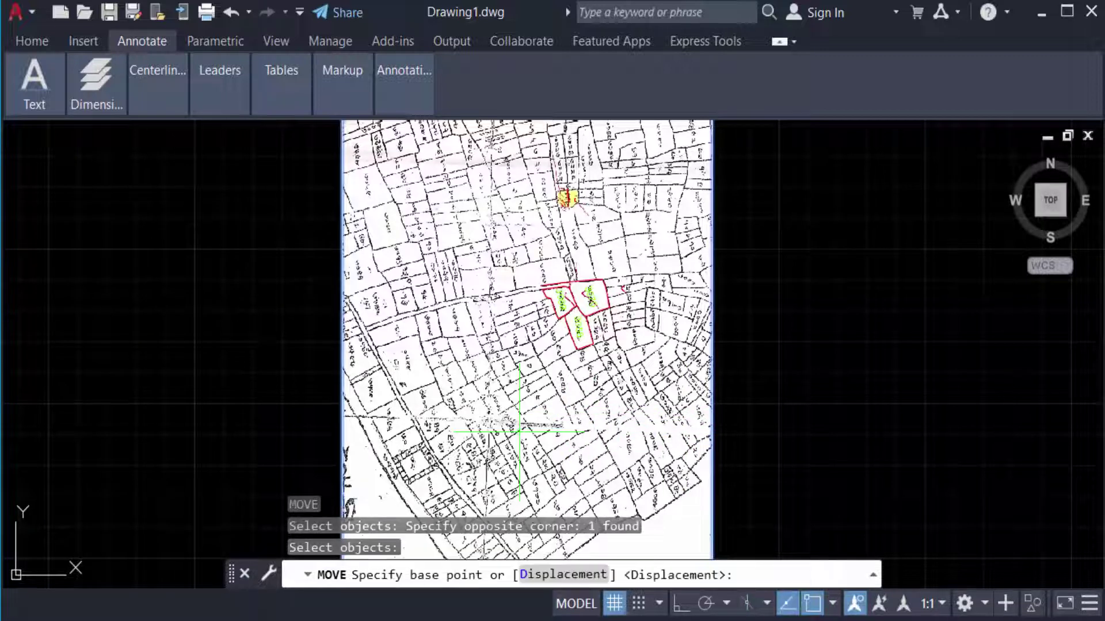
left_click(528, 419)
left_click(850, 415)
scroll(597, 267, "up", 3)
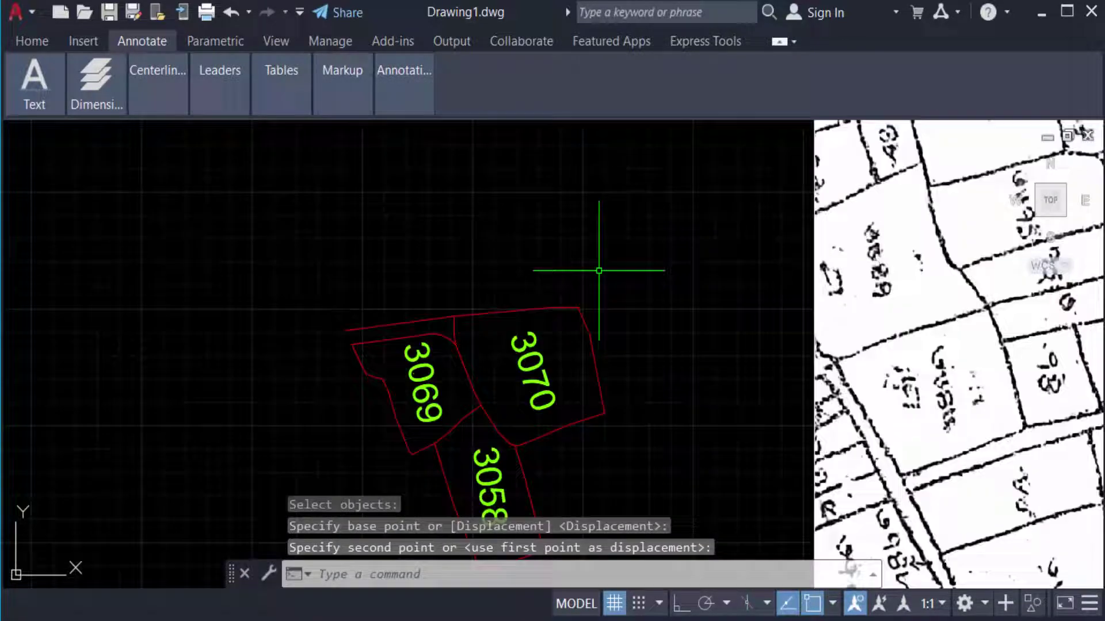
scroll(395, 394, "down", 1)
scroll(399, 399, "up", 2)
scroll(411, 349, "down", 2)
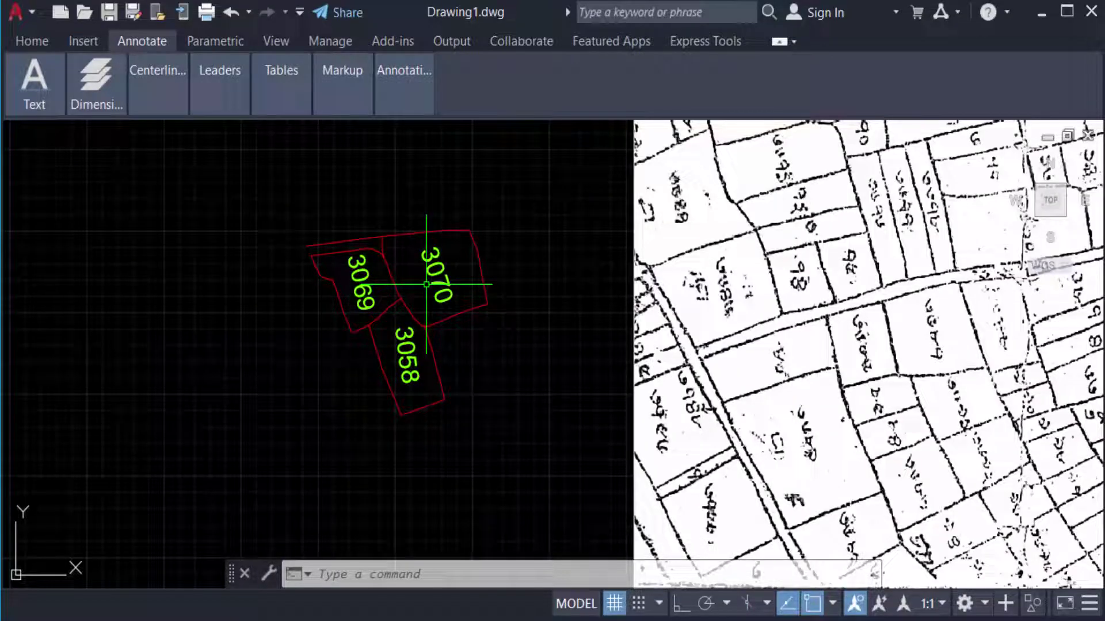
scroll(436, 287, "up", 2)
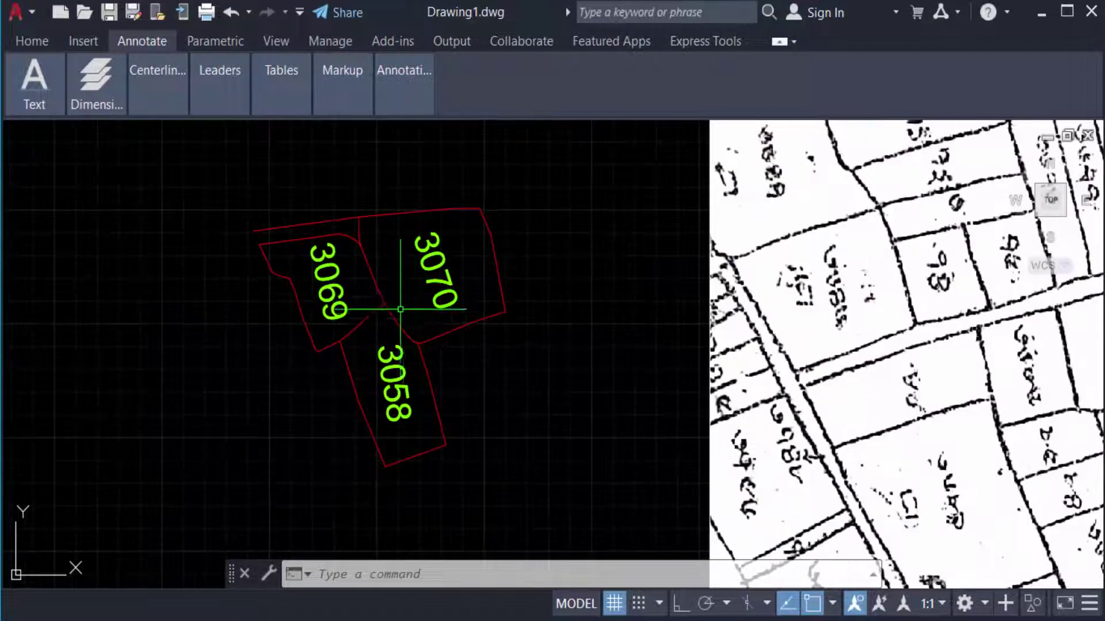
scroll(400, 308, "down", 1)
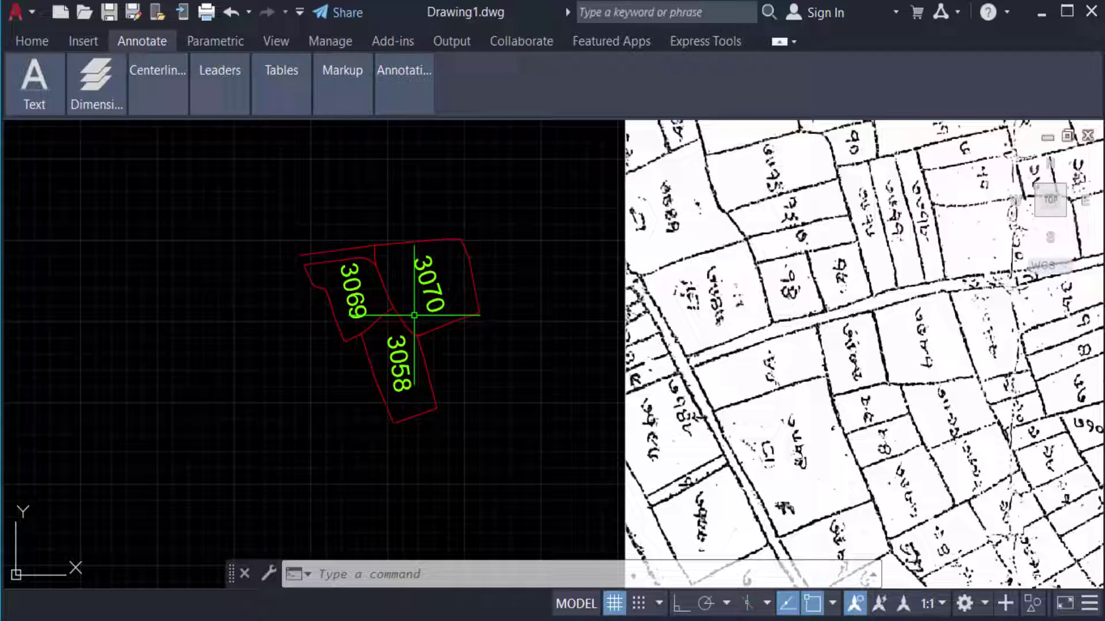
scroll(414, 315, "down", 4)
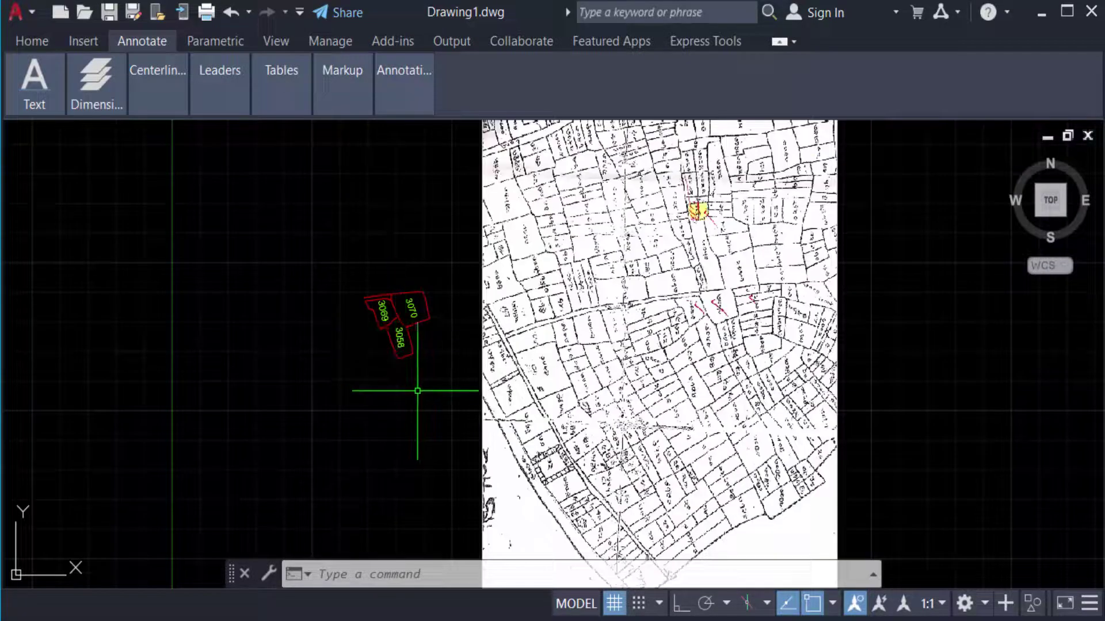